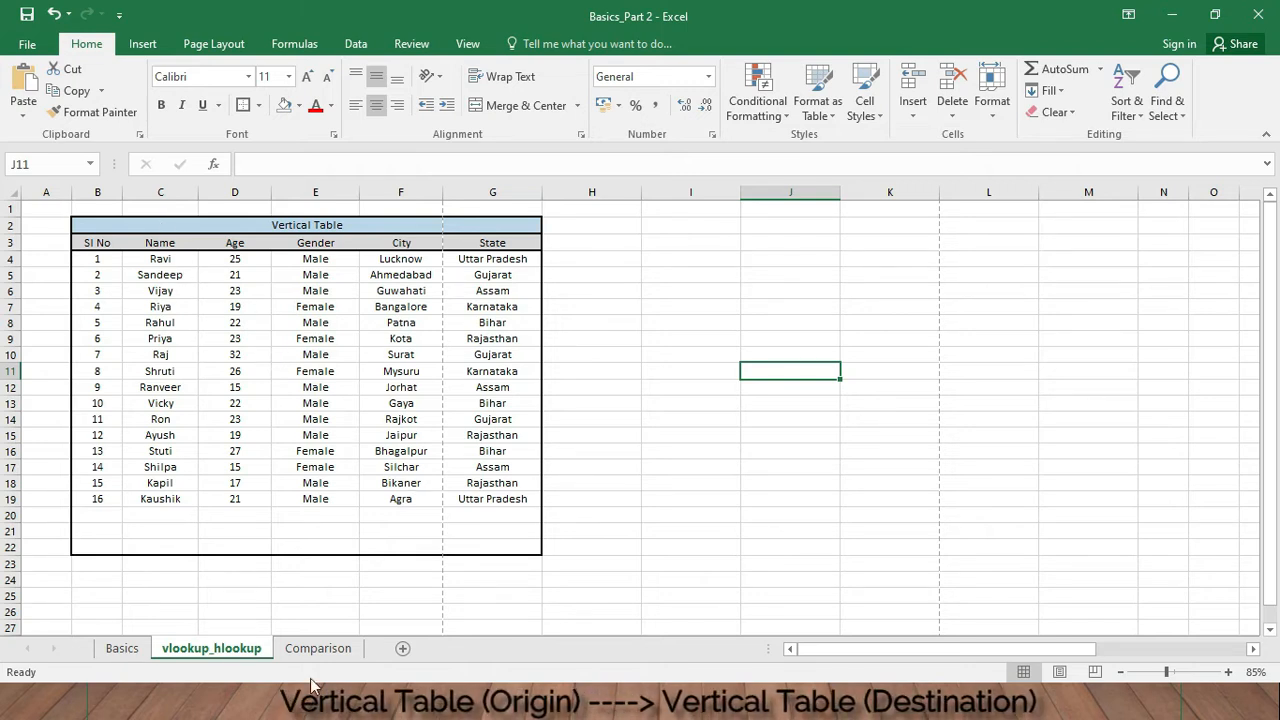
# - Compare the empty Vertical and Horizontal destination tables on the Comparison sheet with the source table on the vlookup_hlookup sheet
pyautogui.click(300, 648)
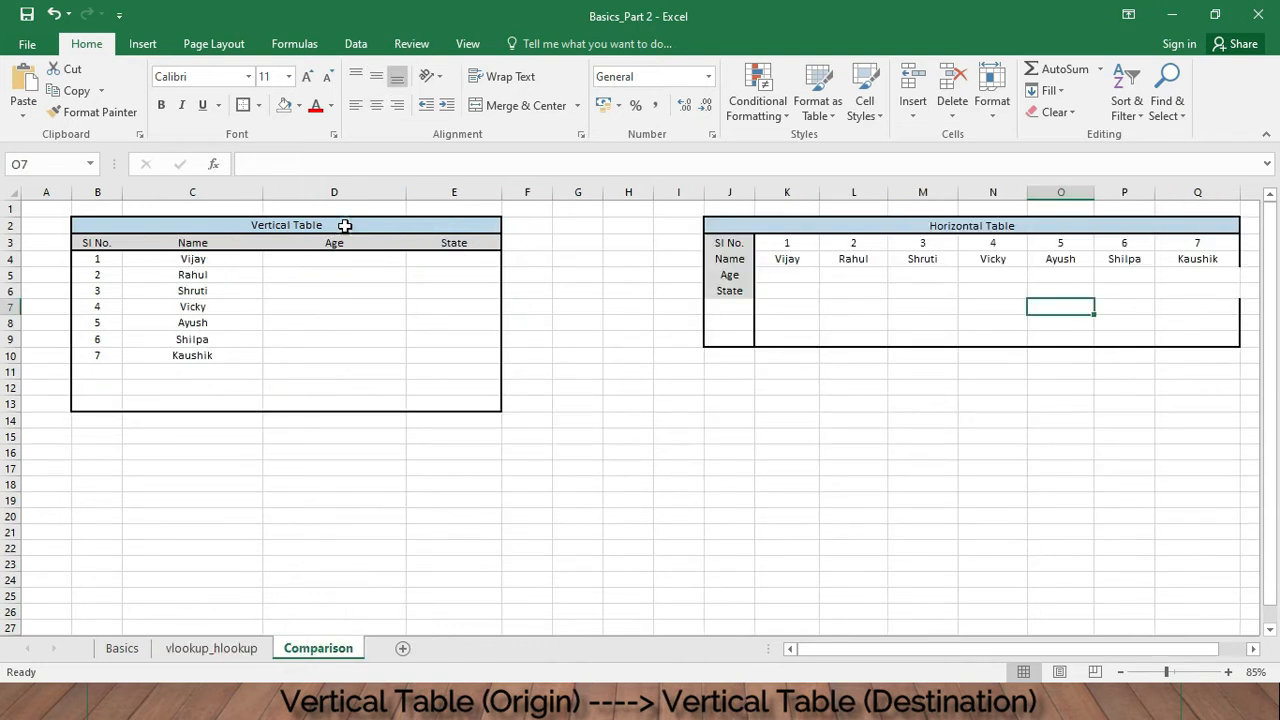
pyautogui.moveTo(344, 225); pyautogui.dragTo(388, 405)
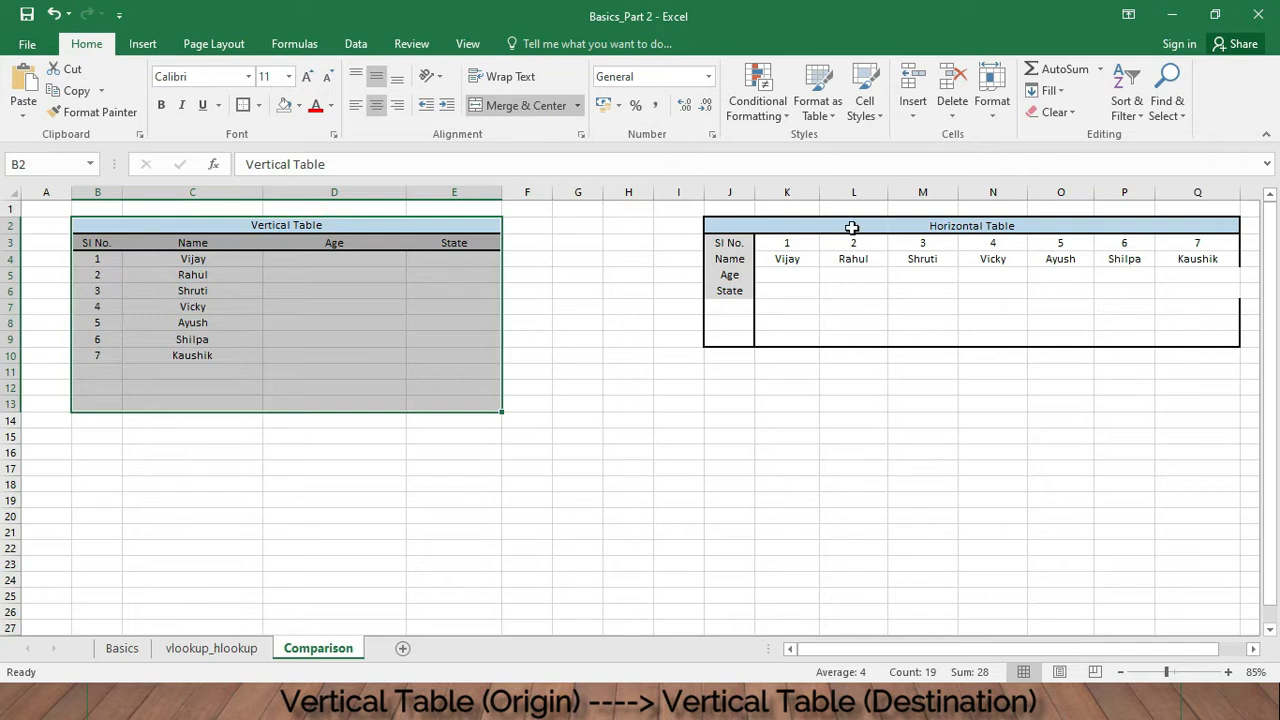
pyautogui.moveTo(851, 228); pyautogui.dragTo(946, 340)
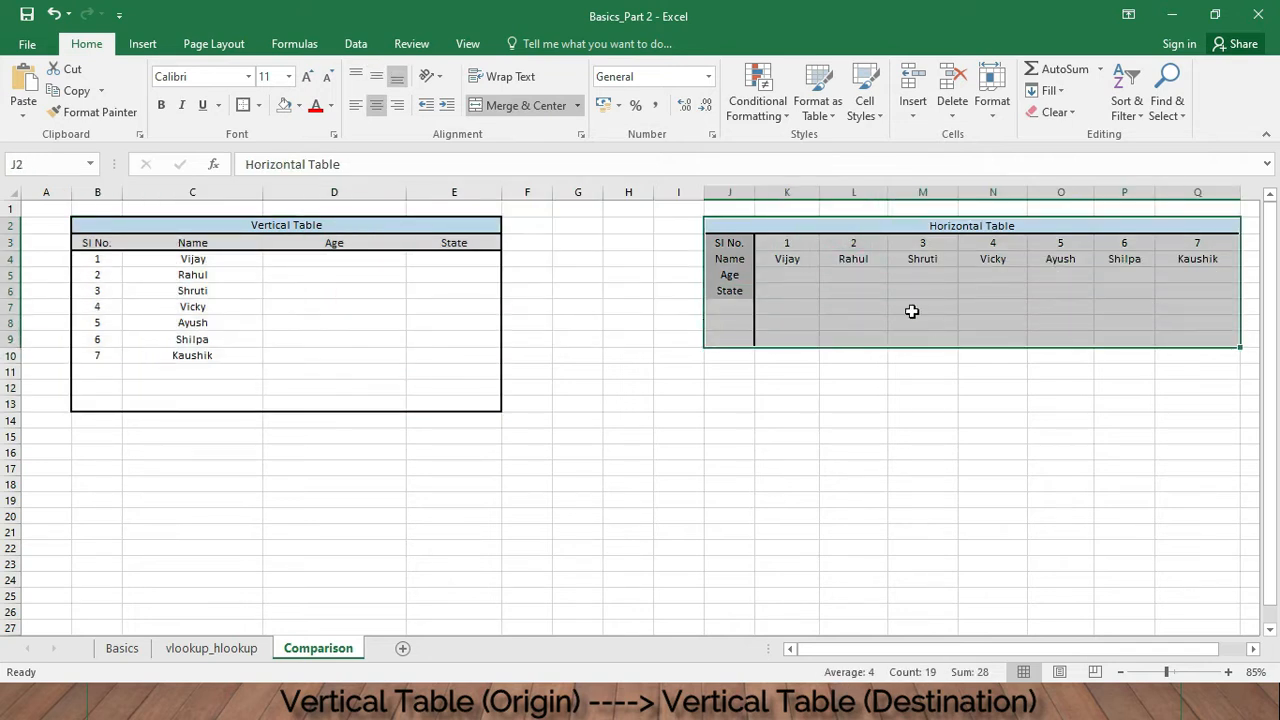
pyautogui.click(222, 650)
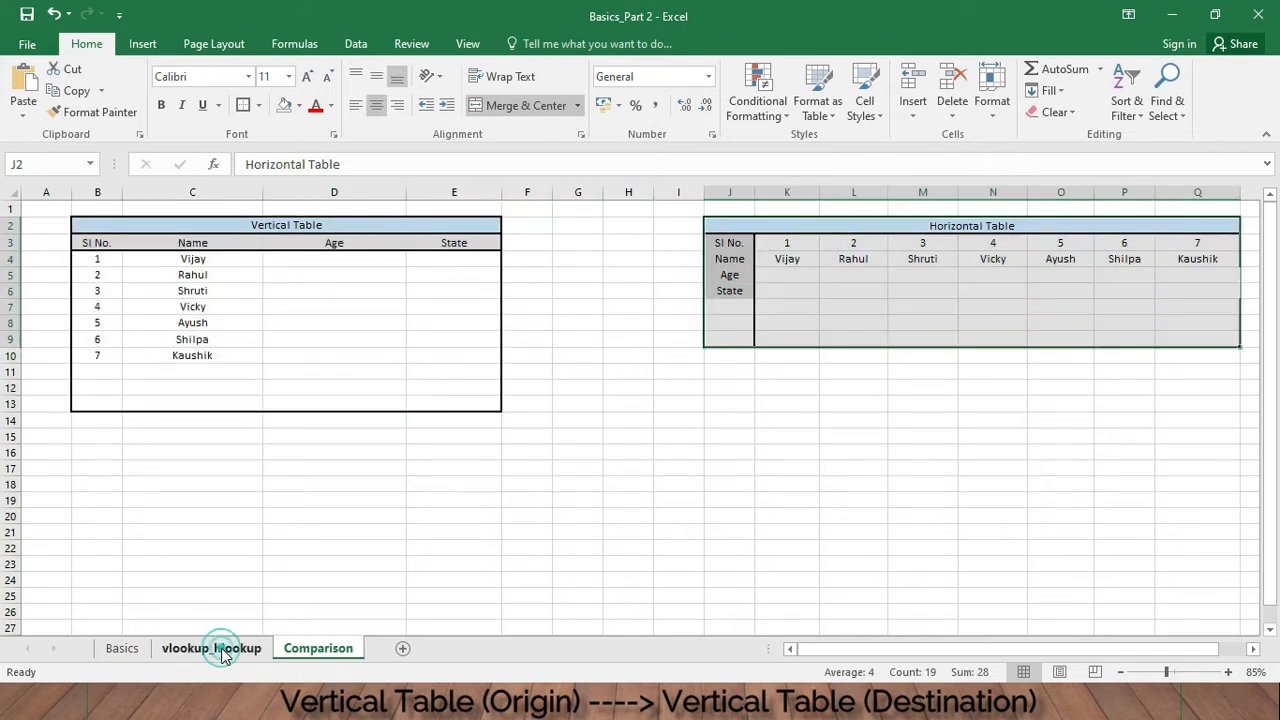
pyautogui.moveTo(214, 227); pyautogui.dragTo(454, 554)
pyautogui.click(463, 486)
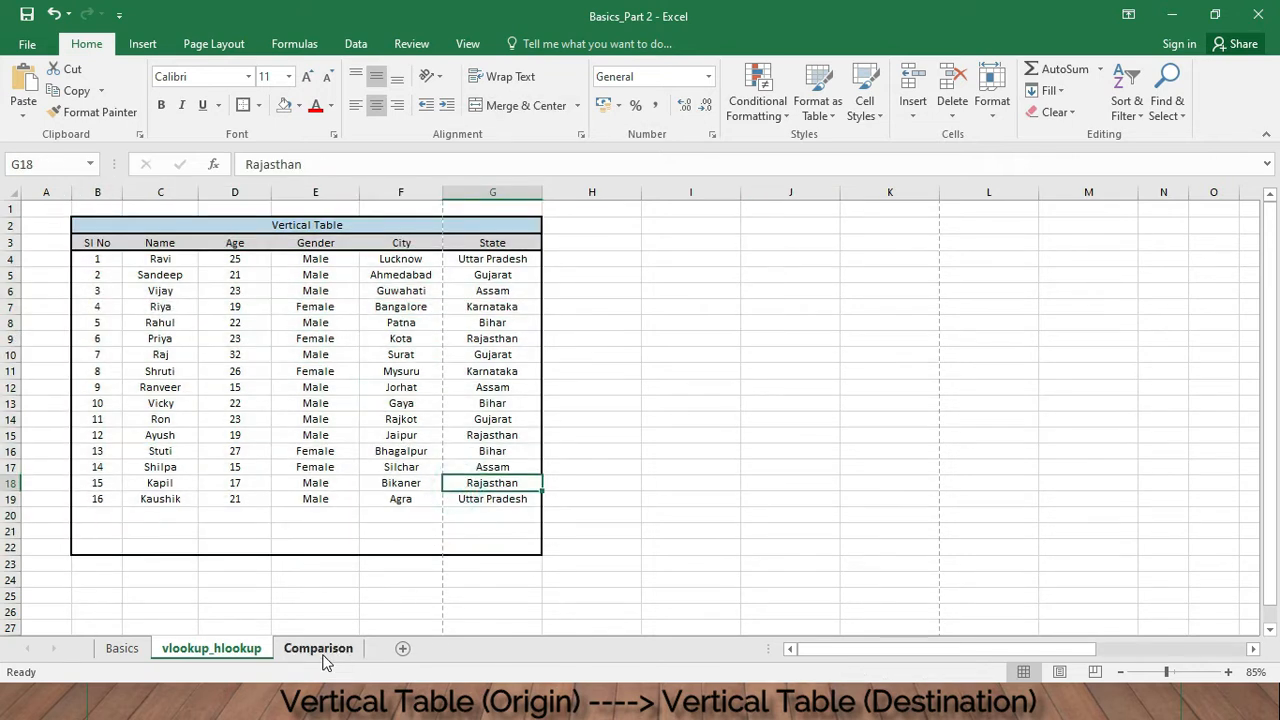
pyautogui.click(320, 650)
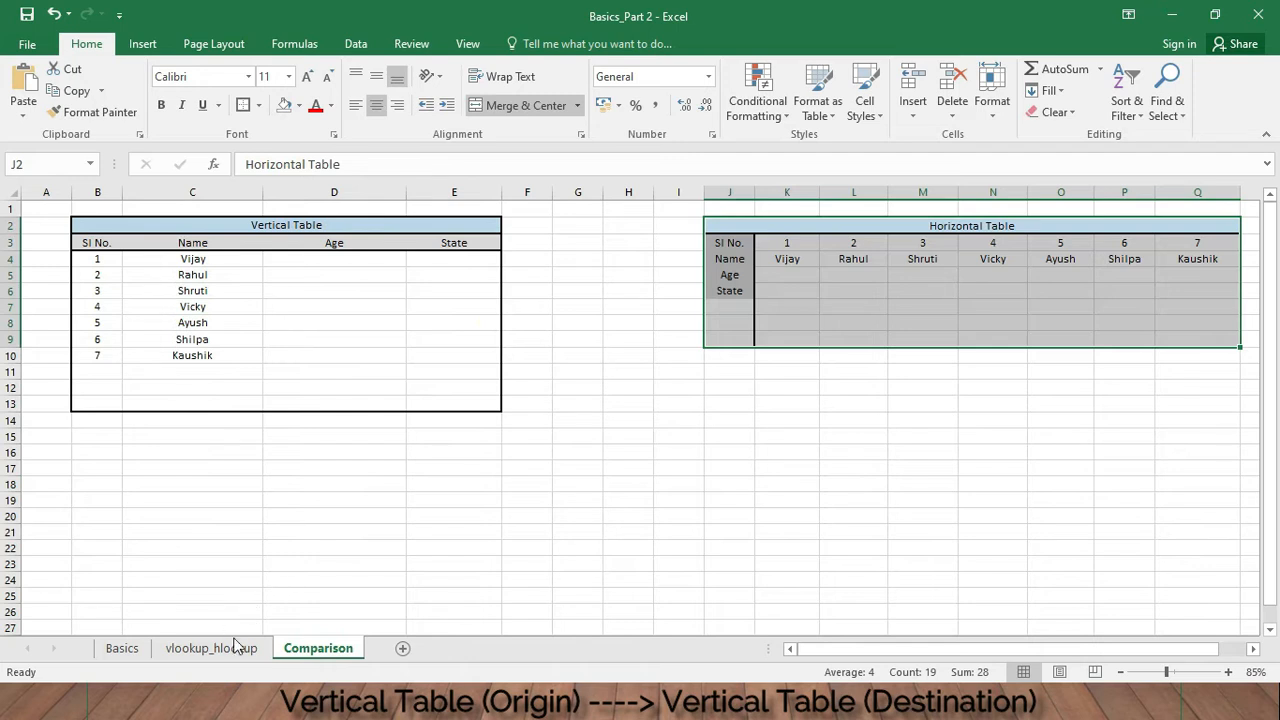
pyautogui.click(211, 648)
pyautogui.click(318, 648)
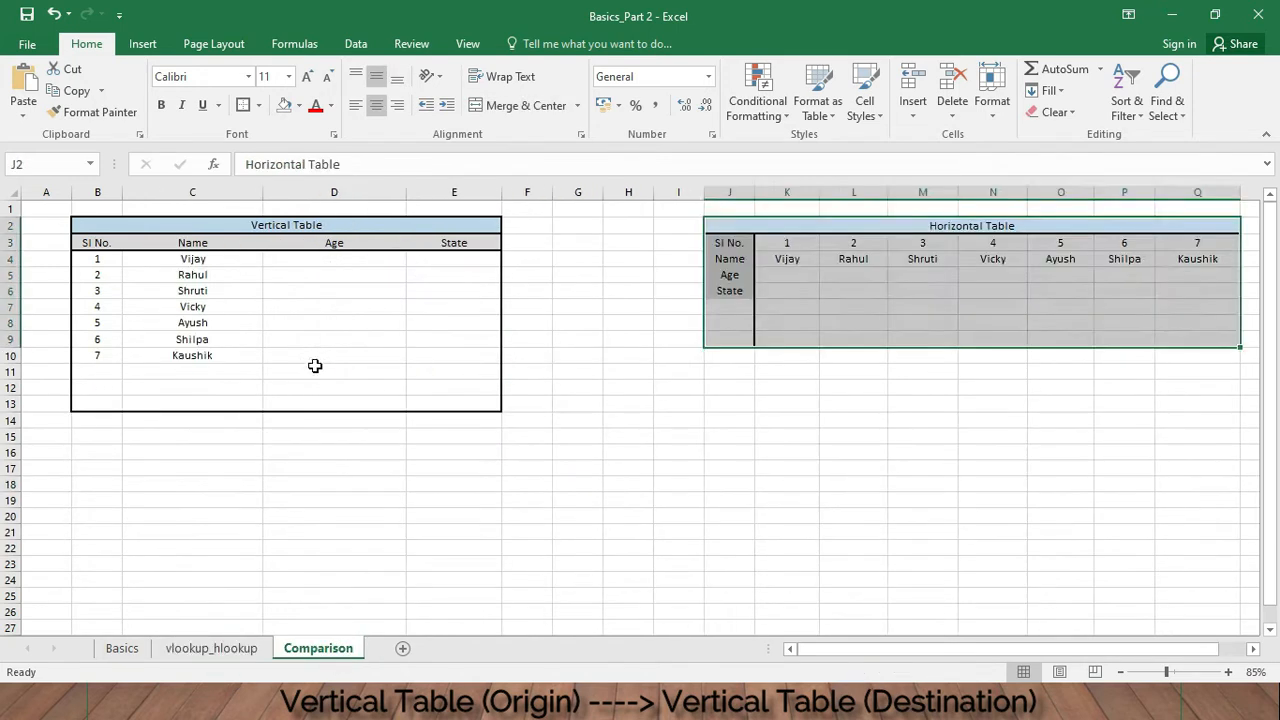
pyautogui.click(315, 366)
pyautogui.click(310, 258)
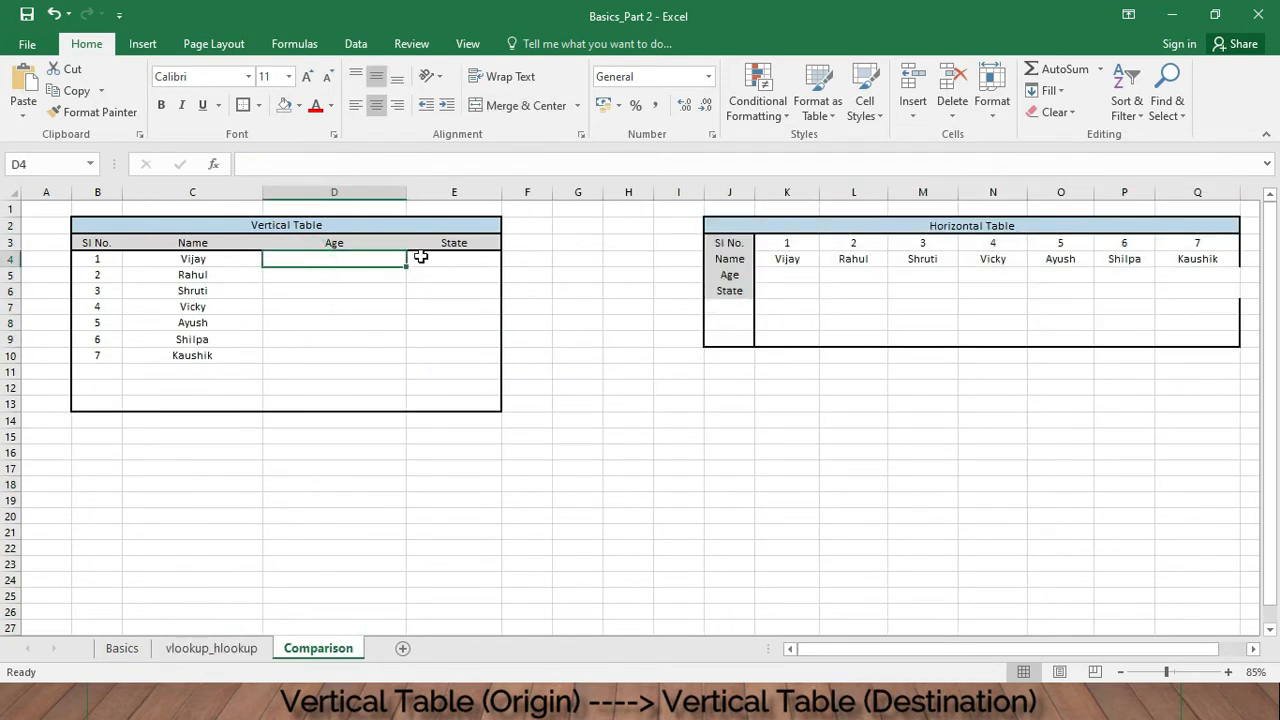
# - Begin a VLOOKUP formula in the Age cell D4, using the name in C4 as the lookup value
pyautogui.click(405, 157)
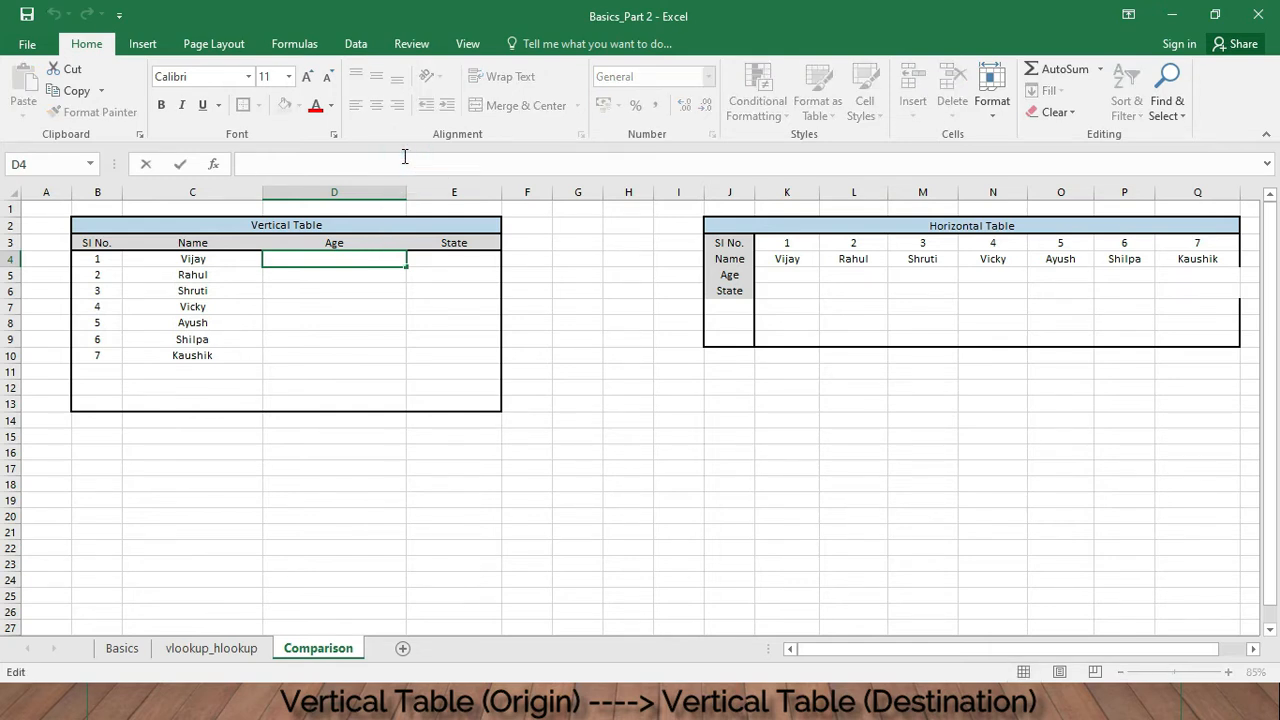
pyautogui.write('=vloop')
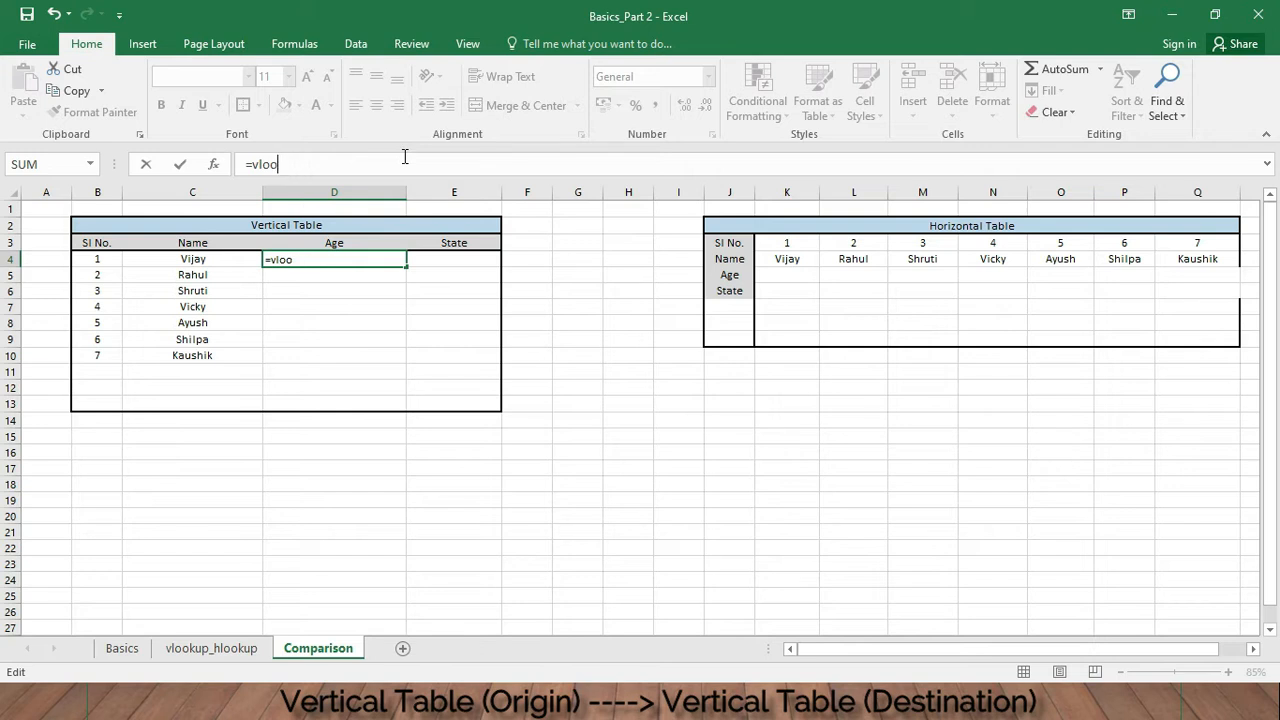
pyautogui.press('BackSpace')
pyautogui.press('BackSpace')
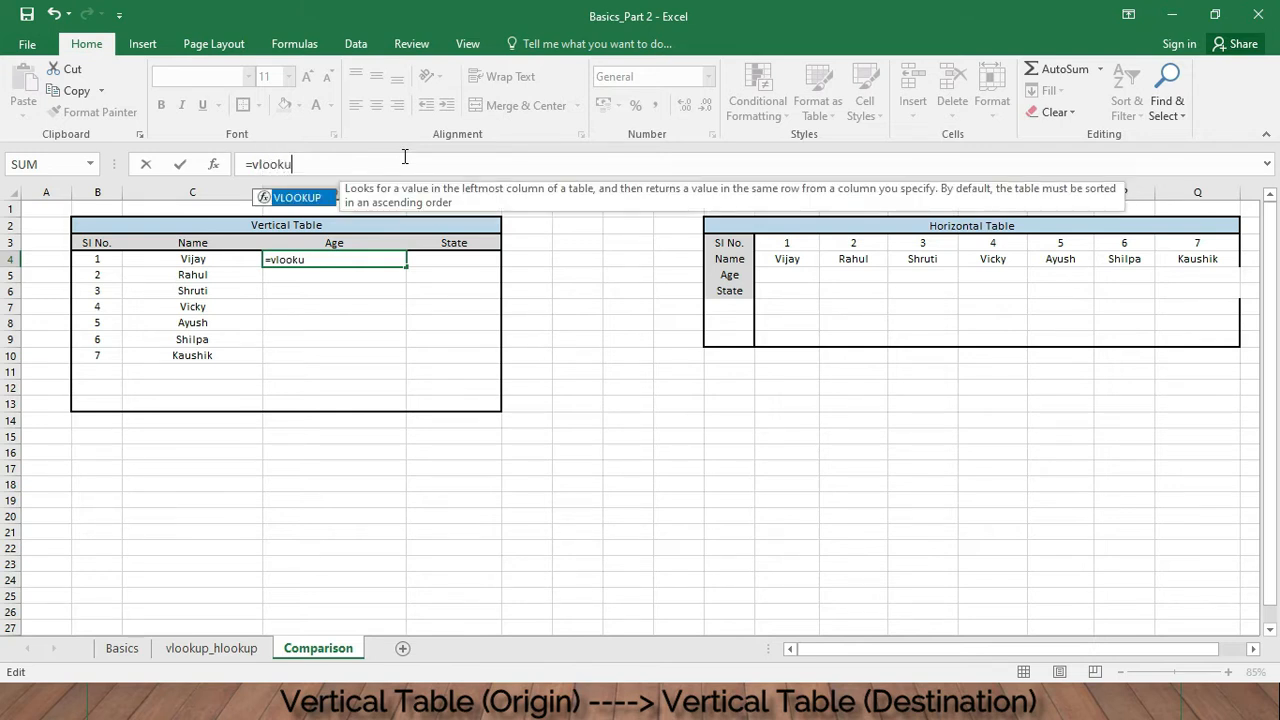
pyautogui.write('(')
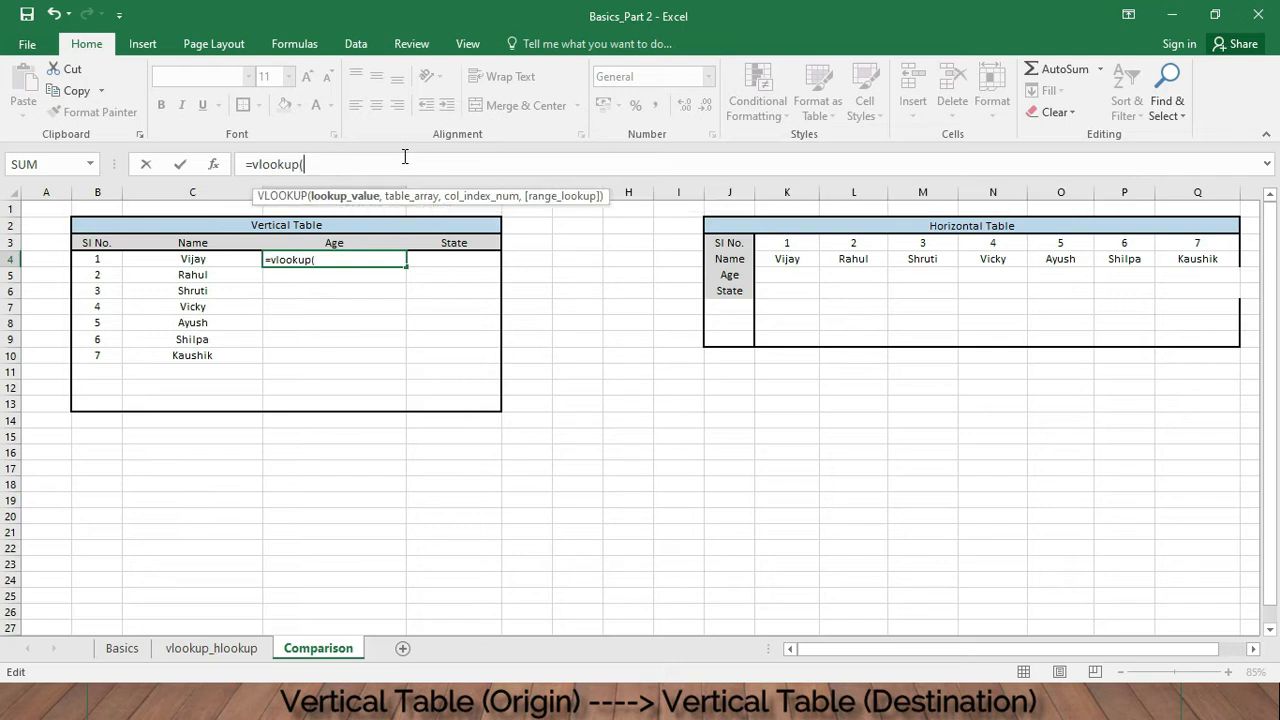
pyautogui.click(231, 257)
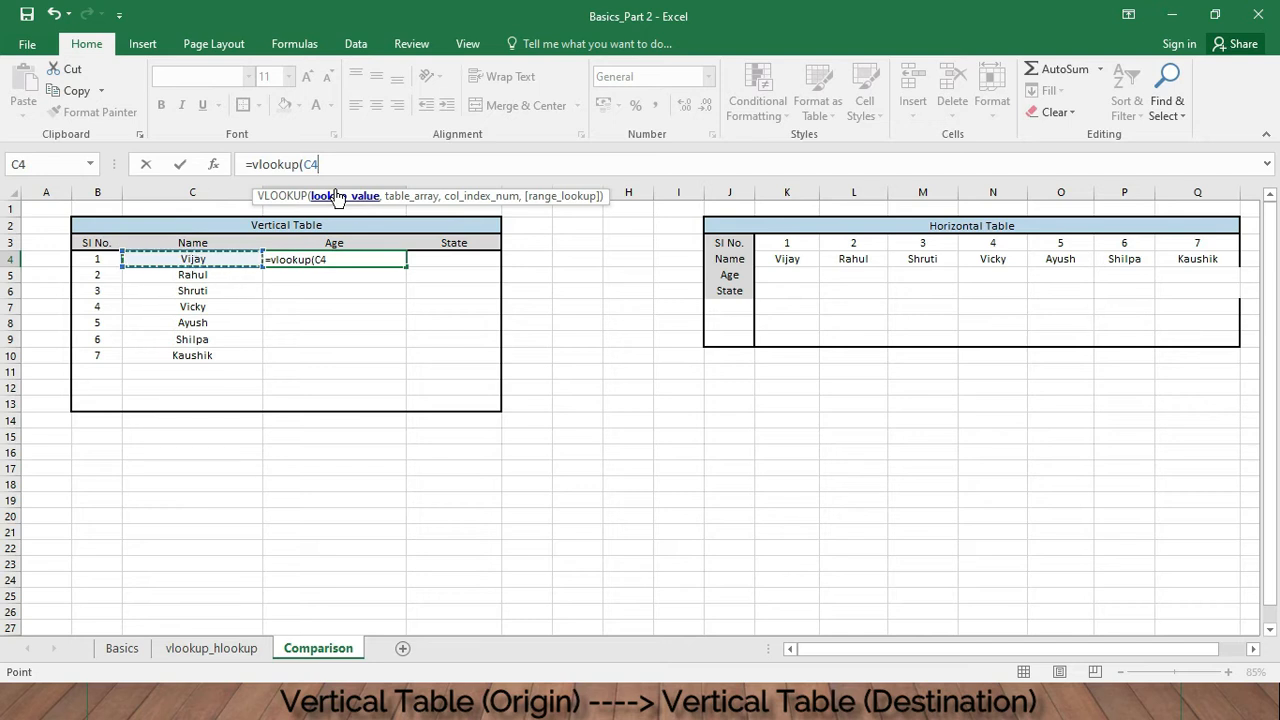
pyautogui.write(',')
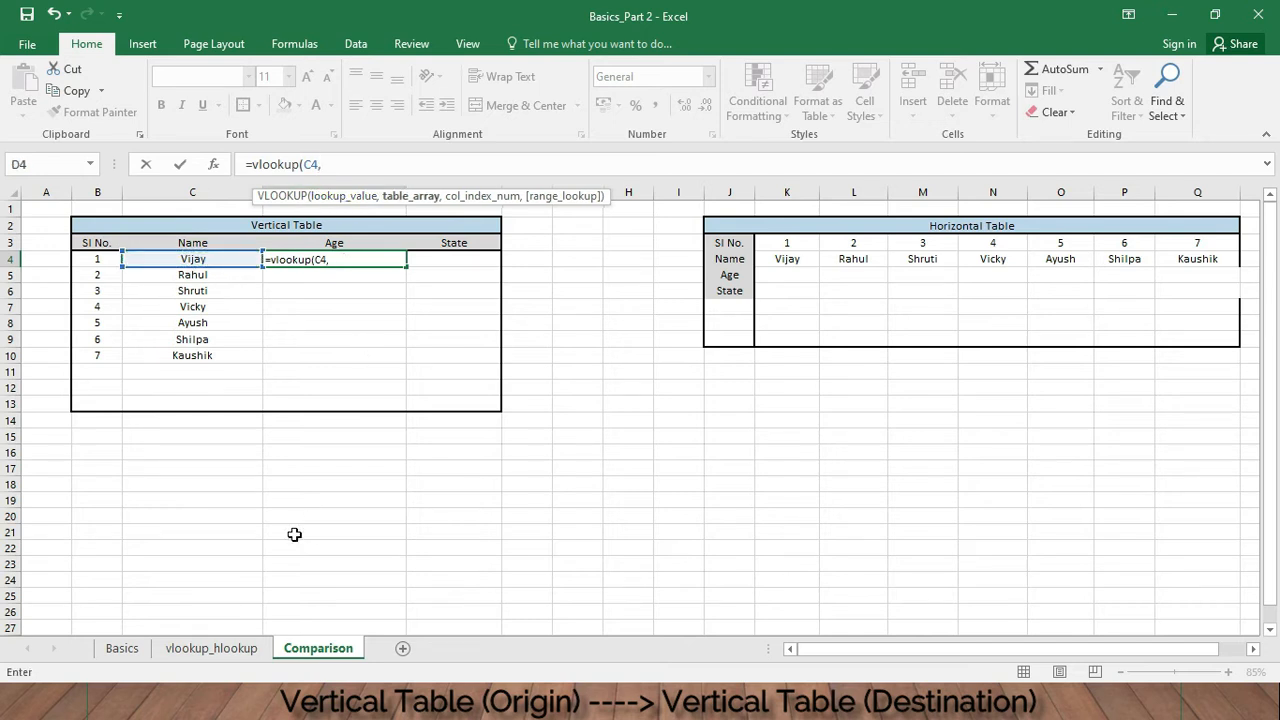
# - Complete the formula with table array vlookup_hlookup!C4:G19, column index 2 and FALSE for exact match, and enter it
pyautogui.click(232, 650)
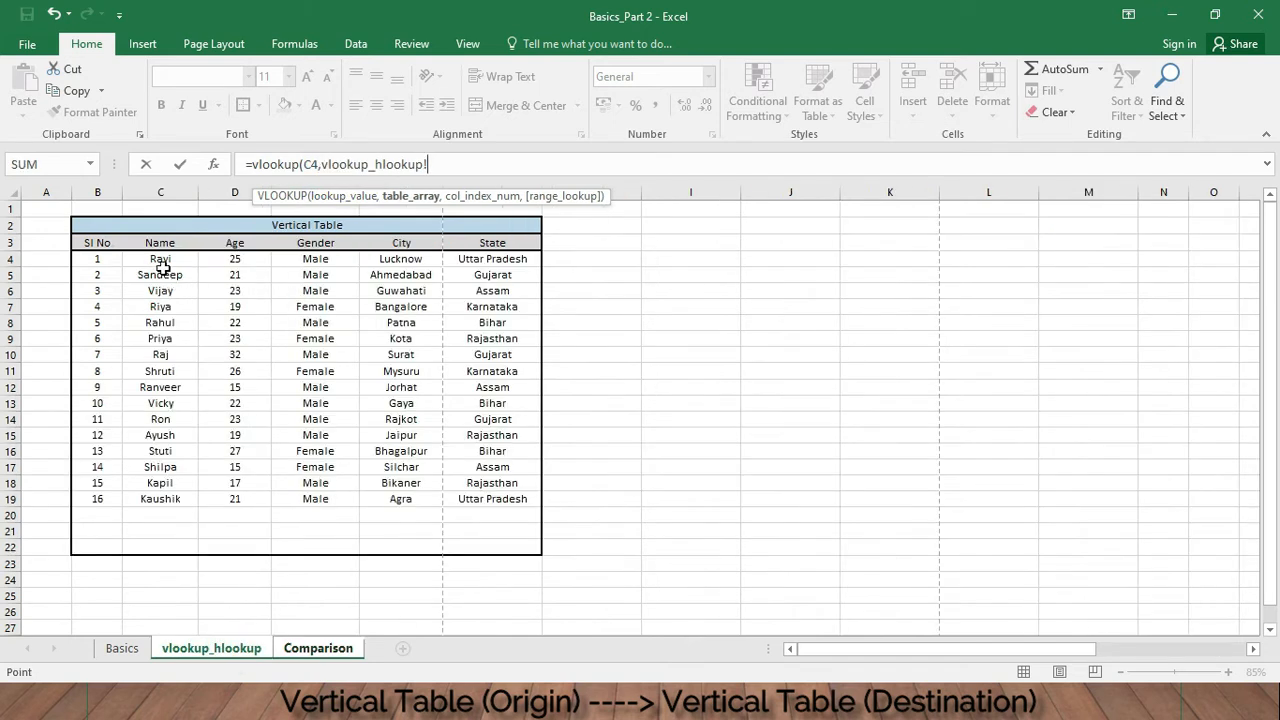
pyautogui.moveTo(158, 262); pyautogui.dragTo(511, 501)
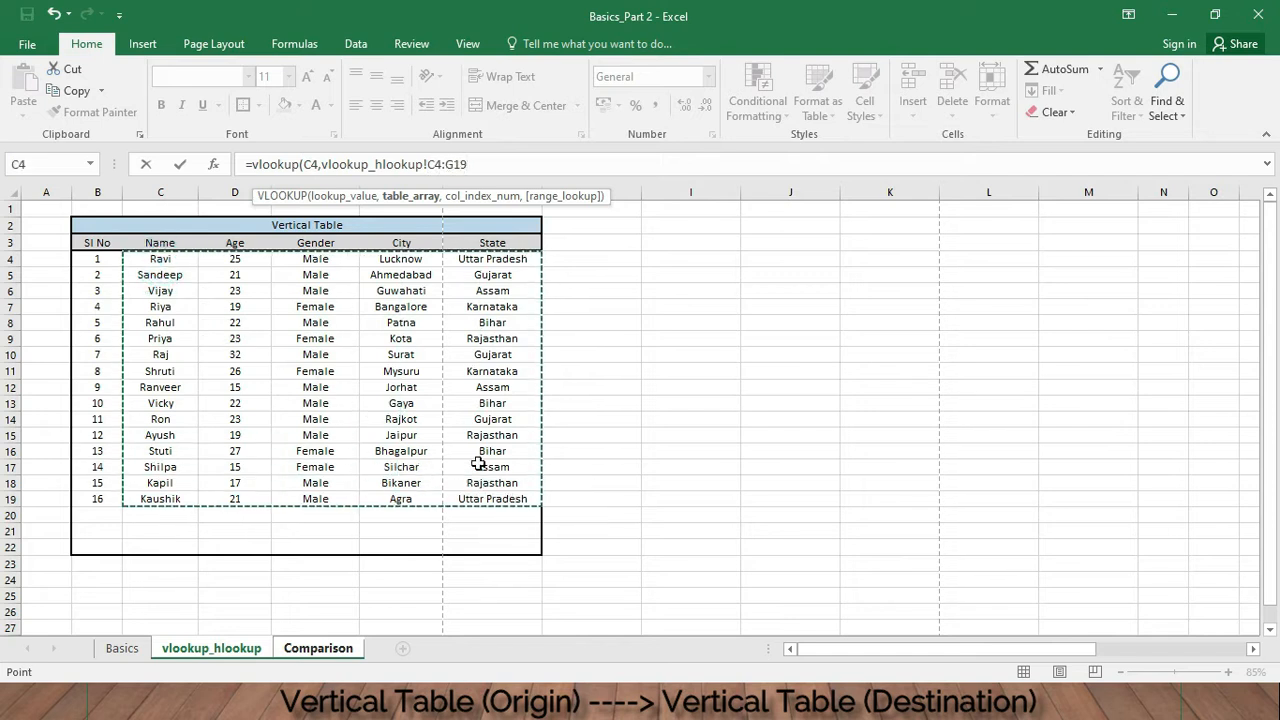
pyautogui.write(',')
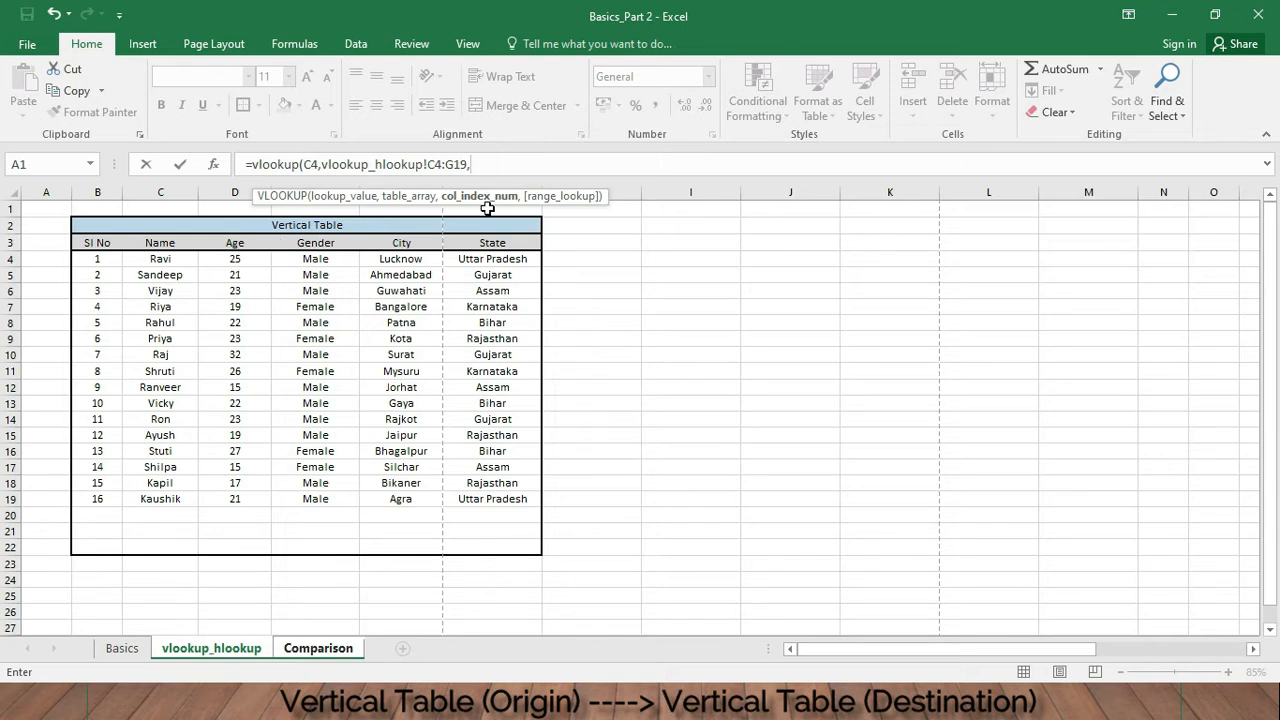
pyautogui.write('2,')
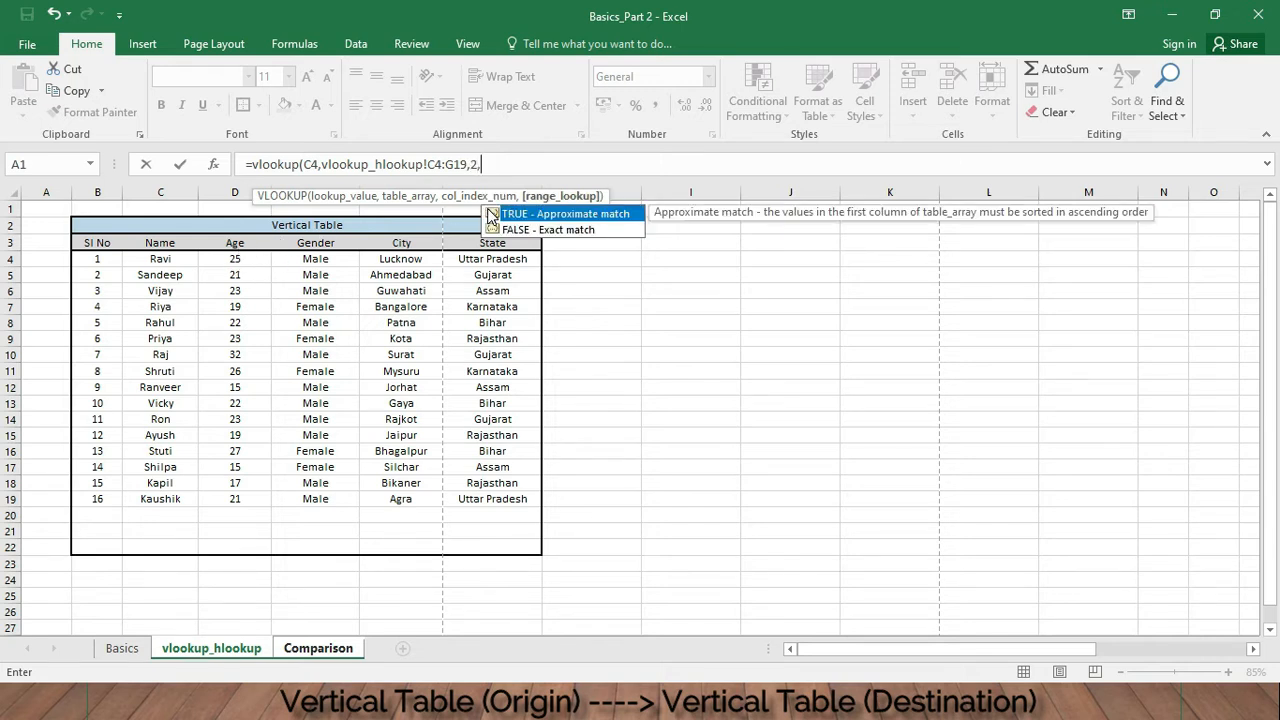
pyautogui.write('false)')
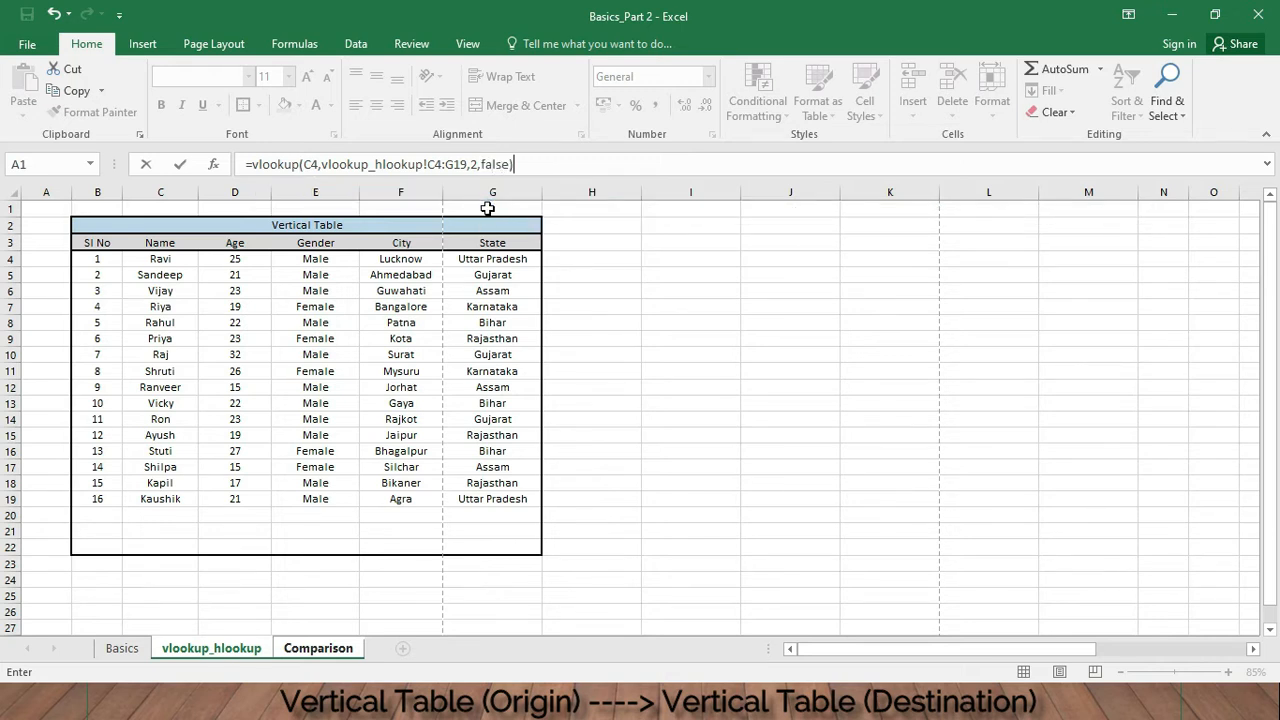
pyautogui.press('Return')
# - Fill the Age formula down from D4 through D10
pyautogui.click(386, 264)
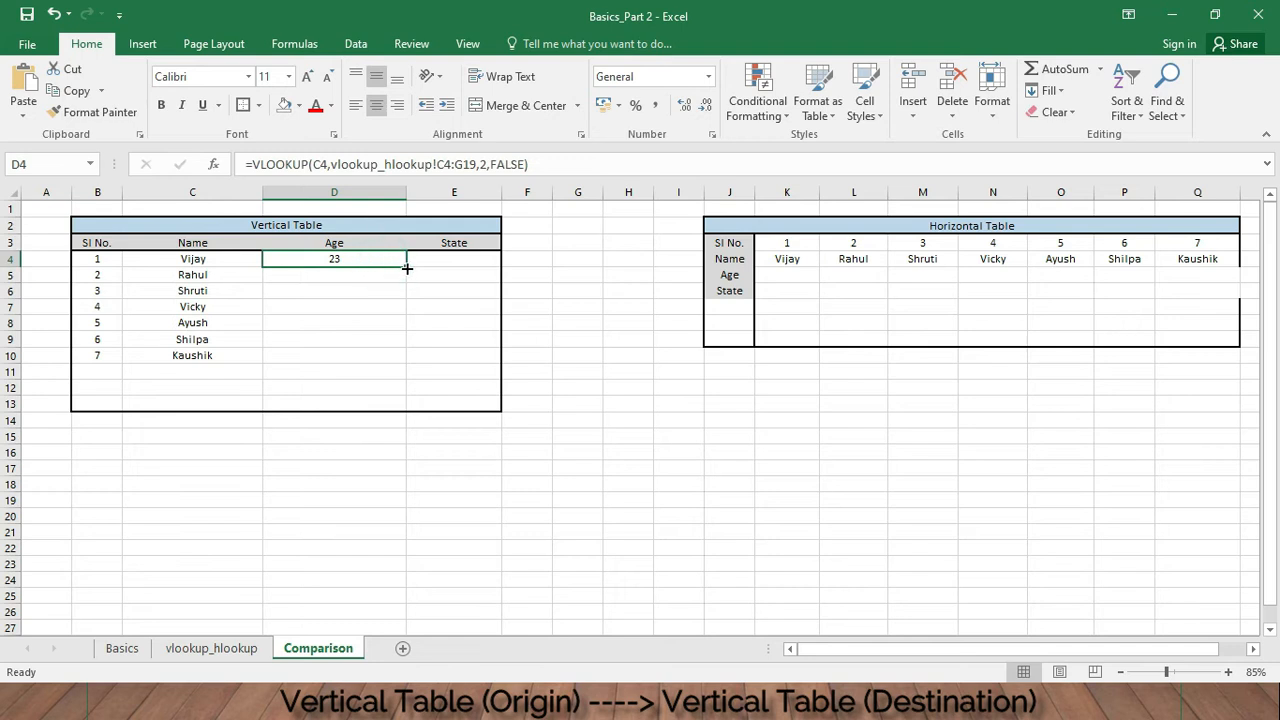
pyautogui.moveTo(406, 266); pyautogui.dragTo(408, 366)
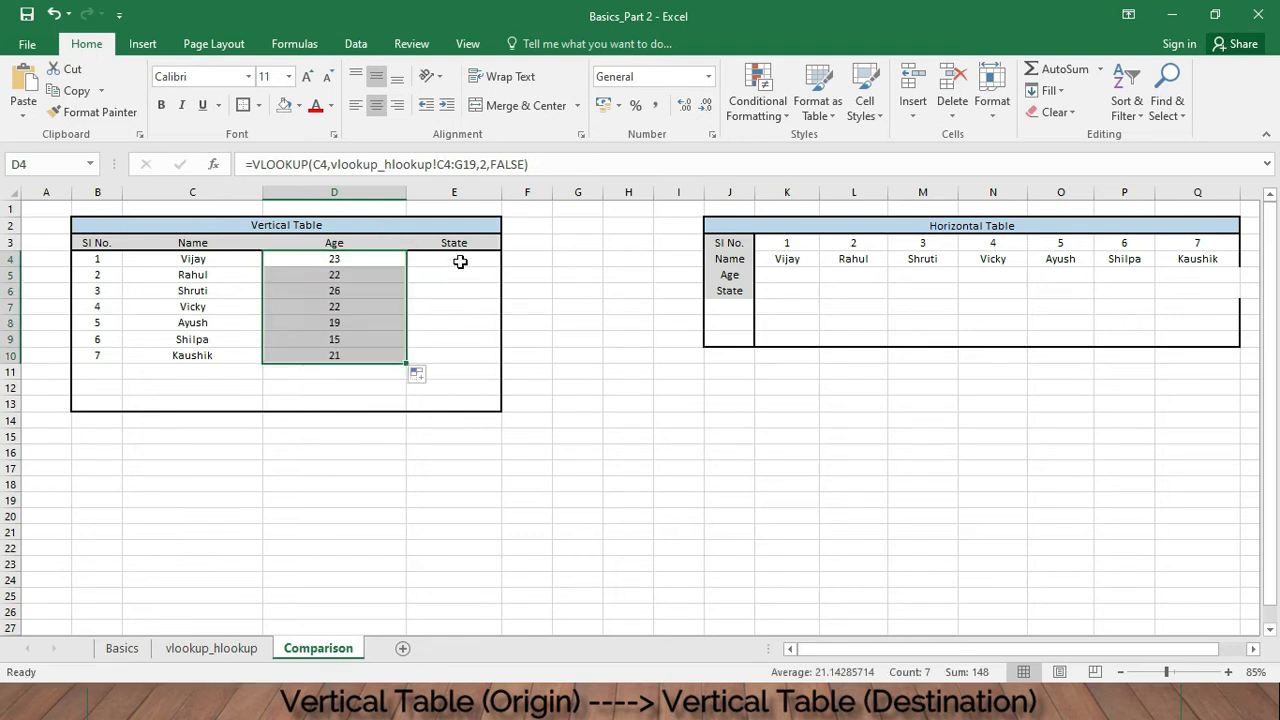
# - Begin a VLOOKUP formula in the State cell E4 with C4 as the lookup value, after checking the source table's columns
pyautogui.click(464, 260)
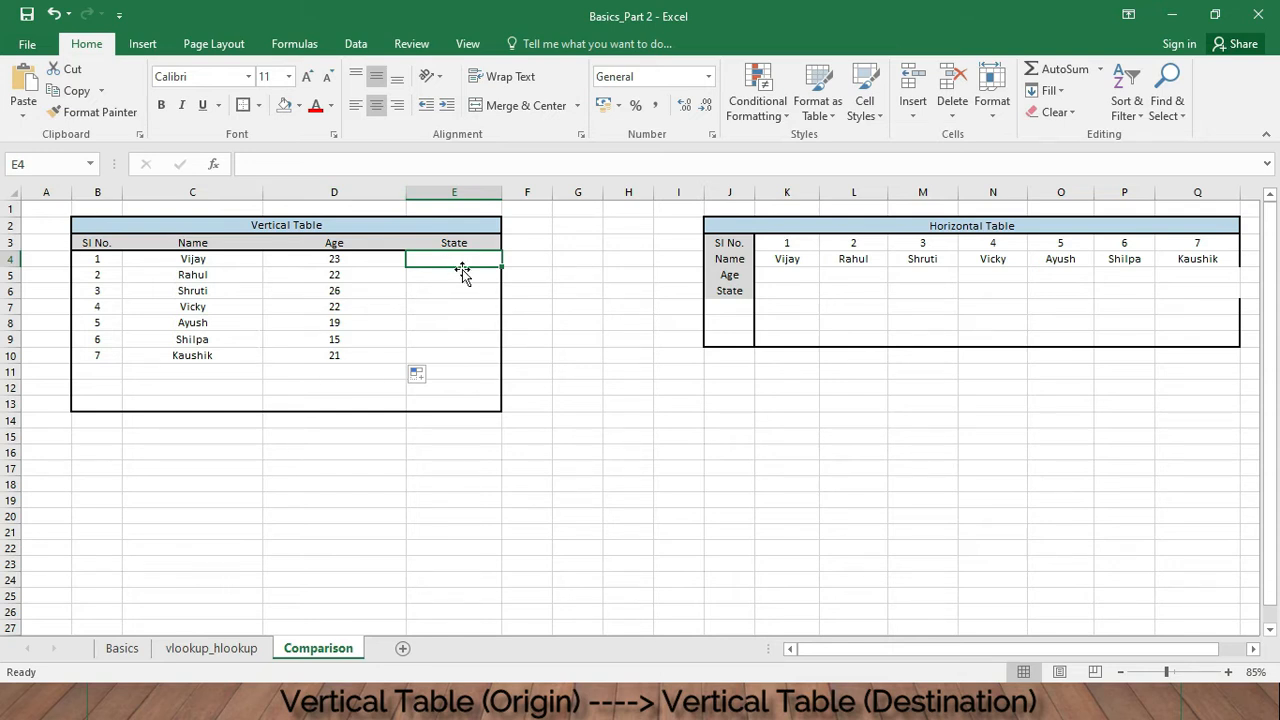
pyautogui.click(182, 650)
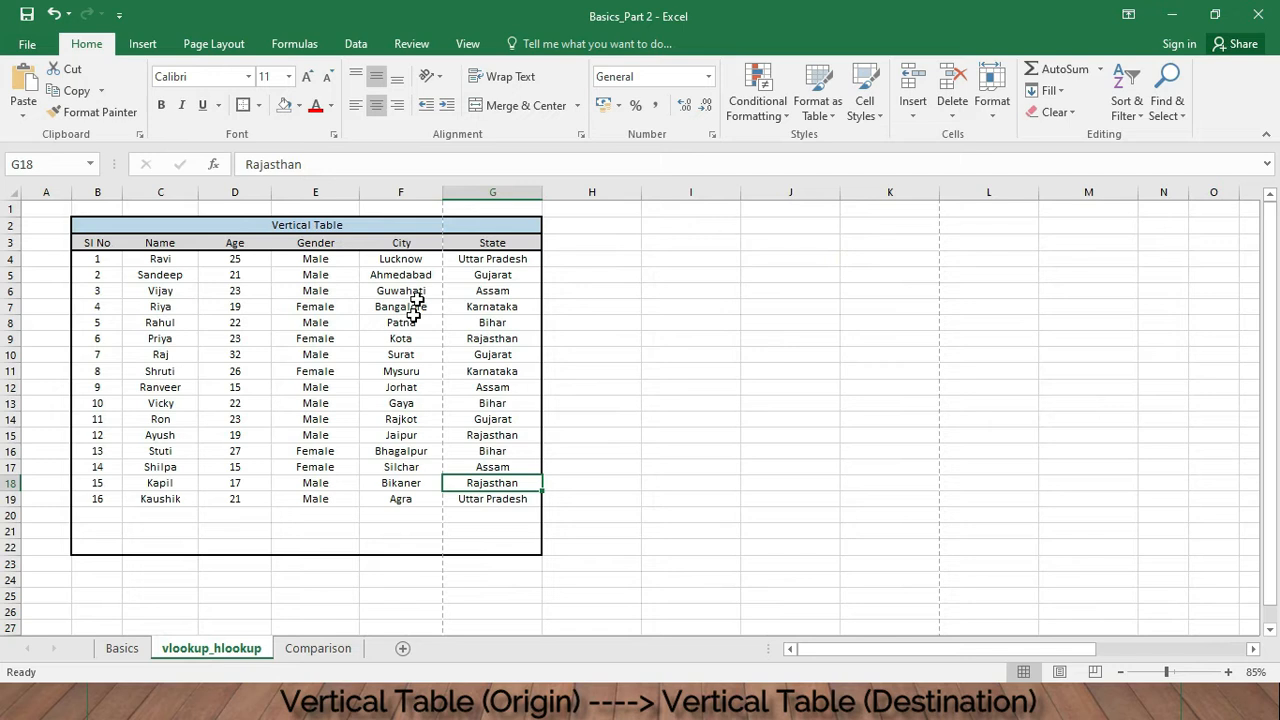
pyautogui.click(491, 244)
pyautogui.moveTo(170, 260); pyautogui.dragTo(536, 503)
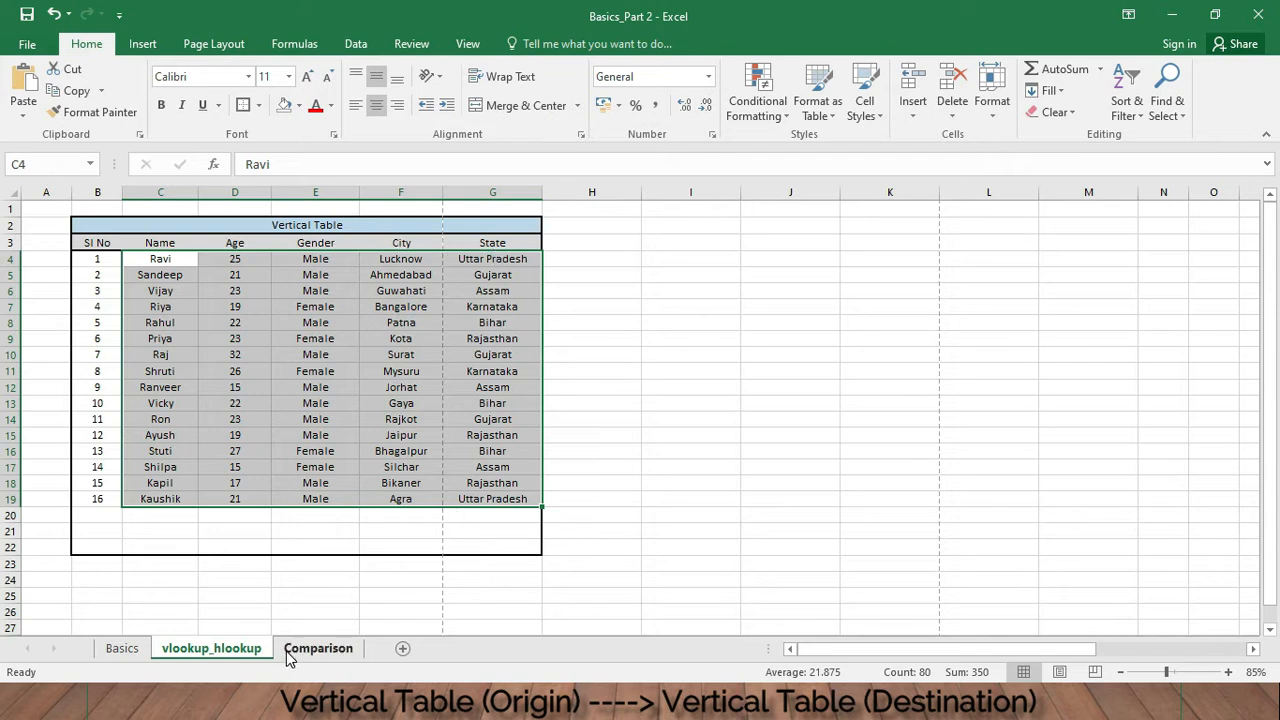
pyautogui.click(318, 649)
pyautogui.click(444, 266)
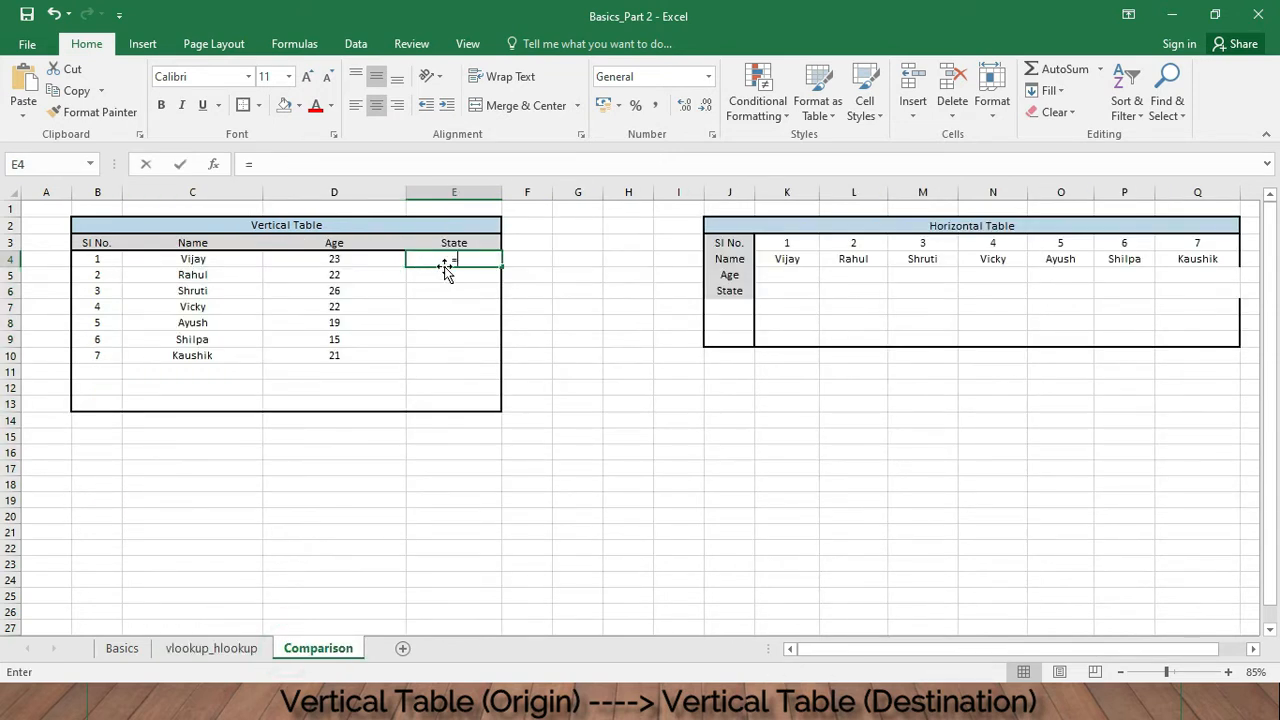
pyautogui.write('=vlooku')
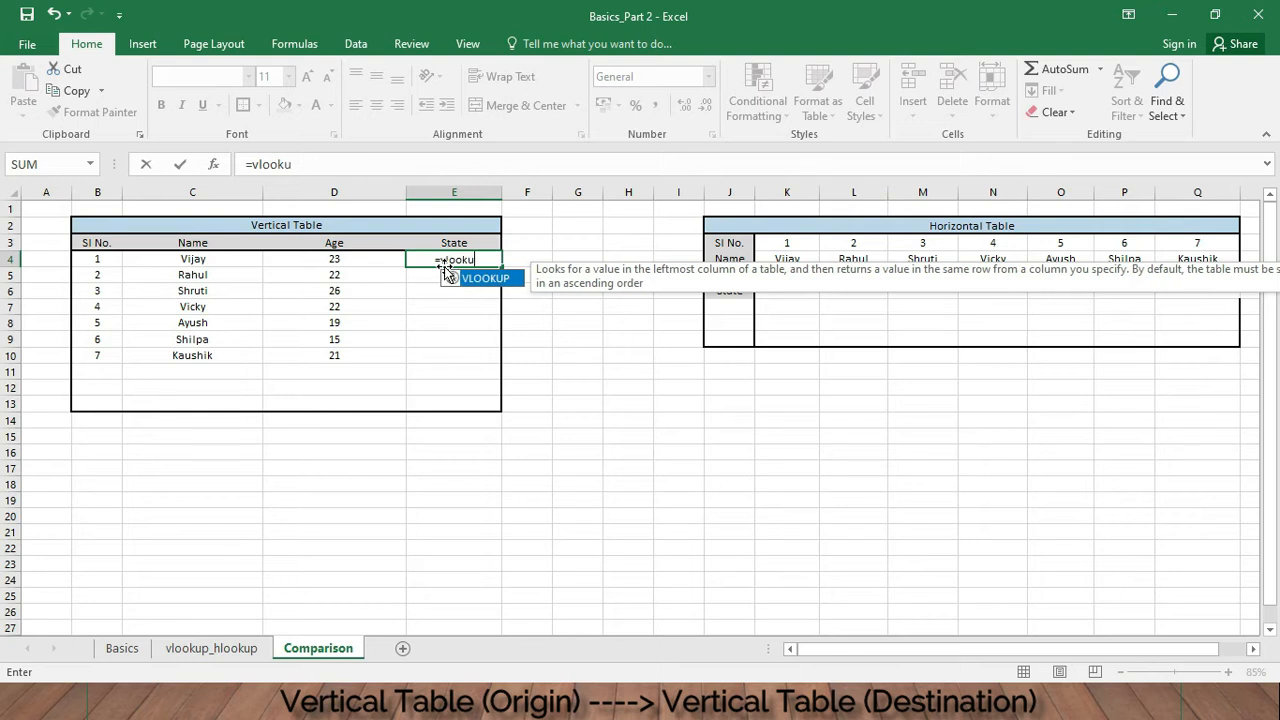
pyautogui.write('p(')
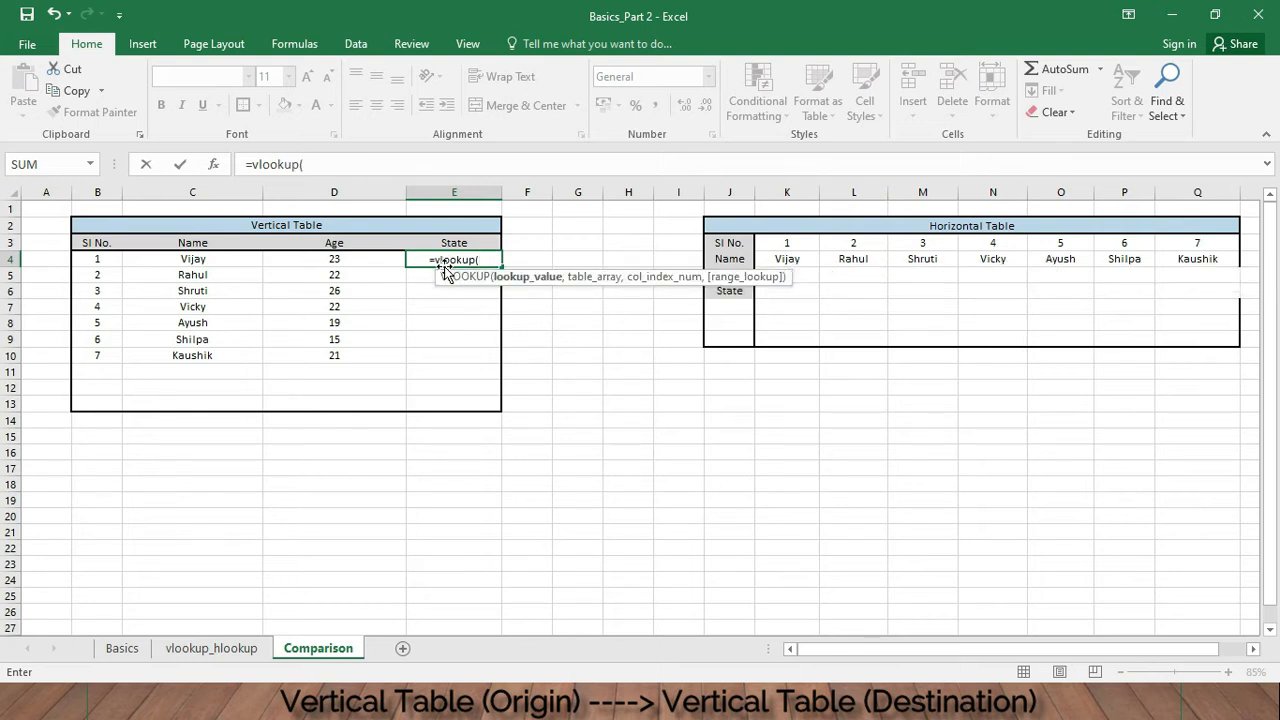
pyautogui.click(224, 258)
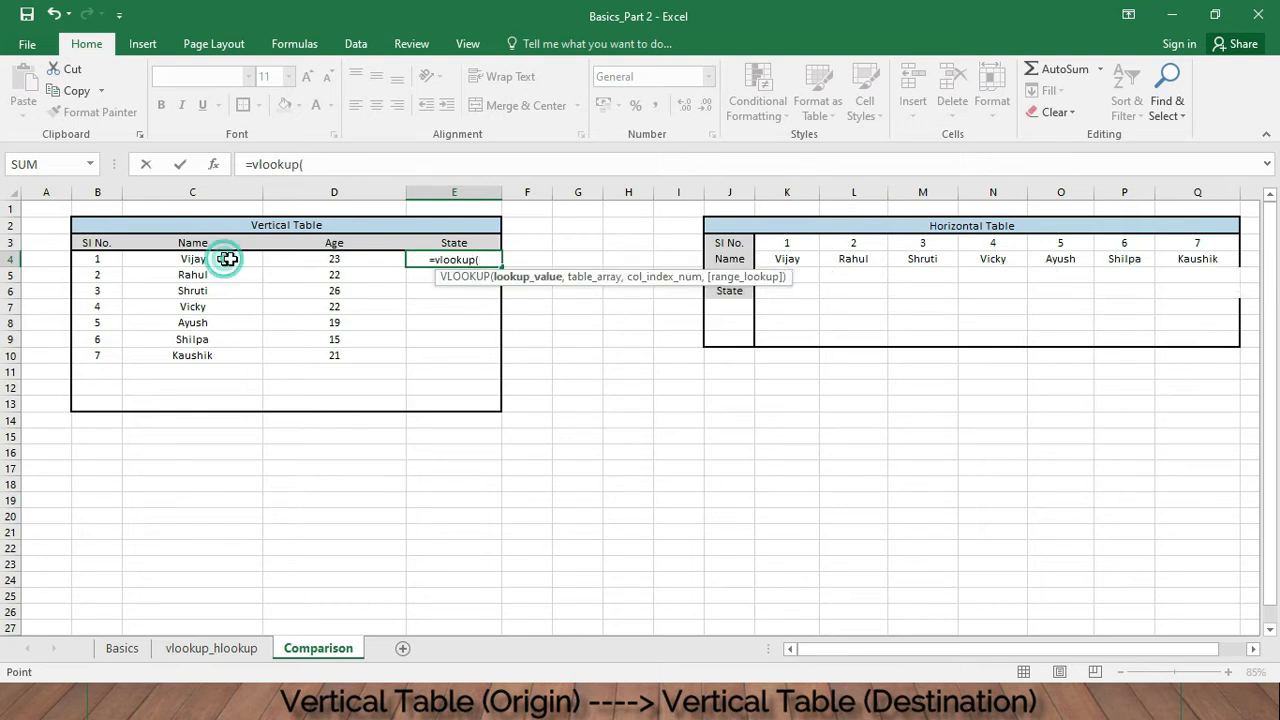
pyautogui.write(',')
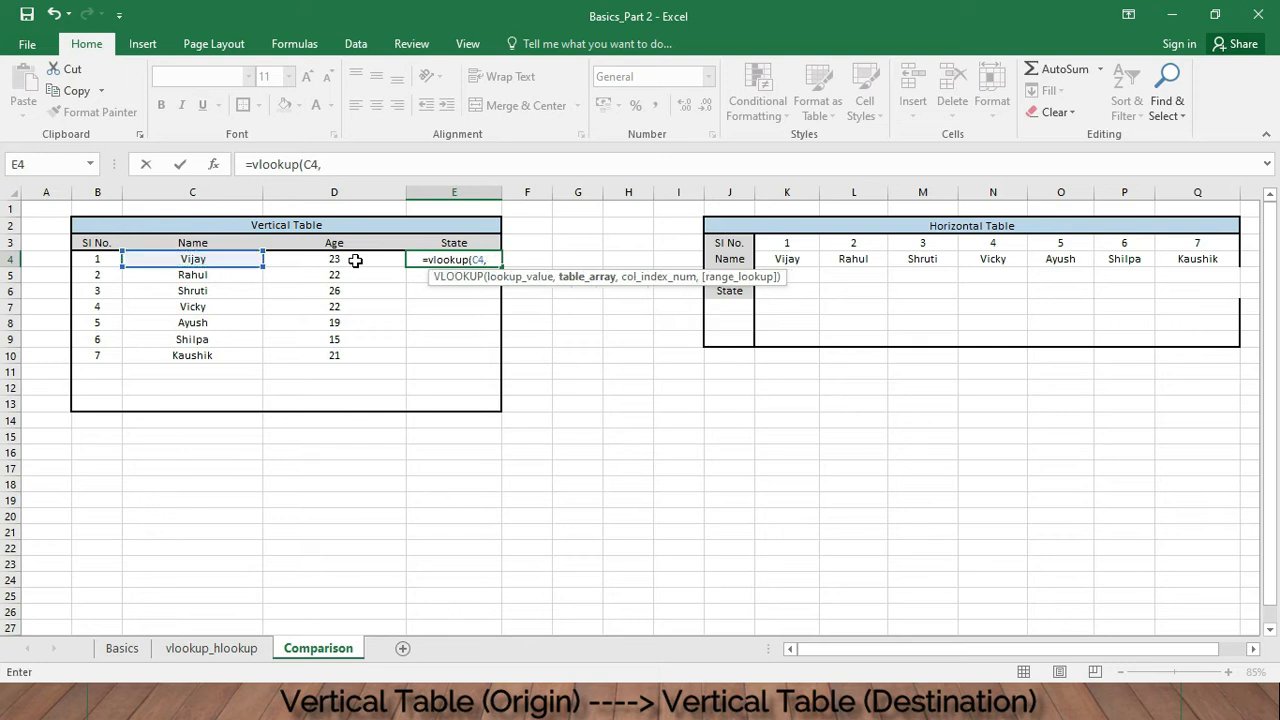
# - Complete the State formula with table array vlookup_hlookup!C4:G19, column index 5 and FALSE for exact match, and enter it
pyautogui.click(211, 648)
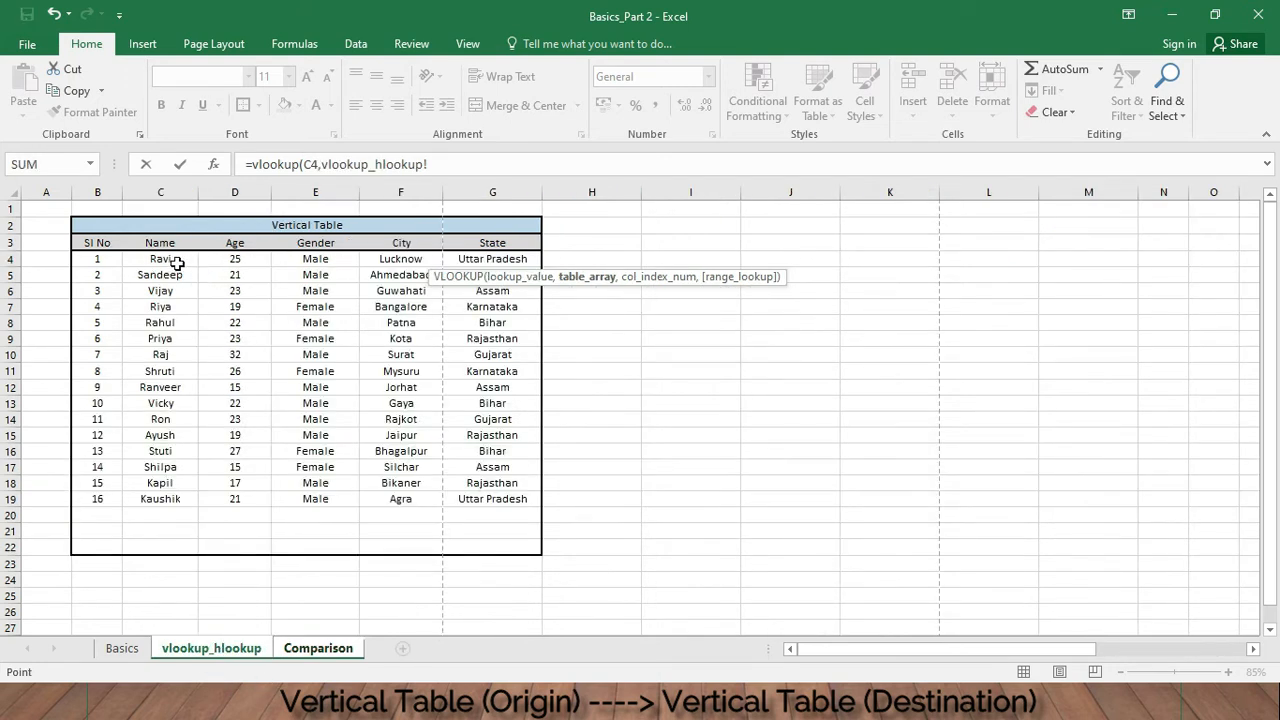
pyautogui.moveTo(176, 262); pyautogui.dragTo(510, 497)
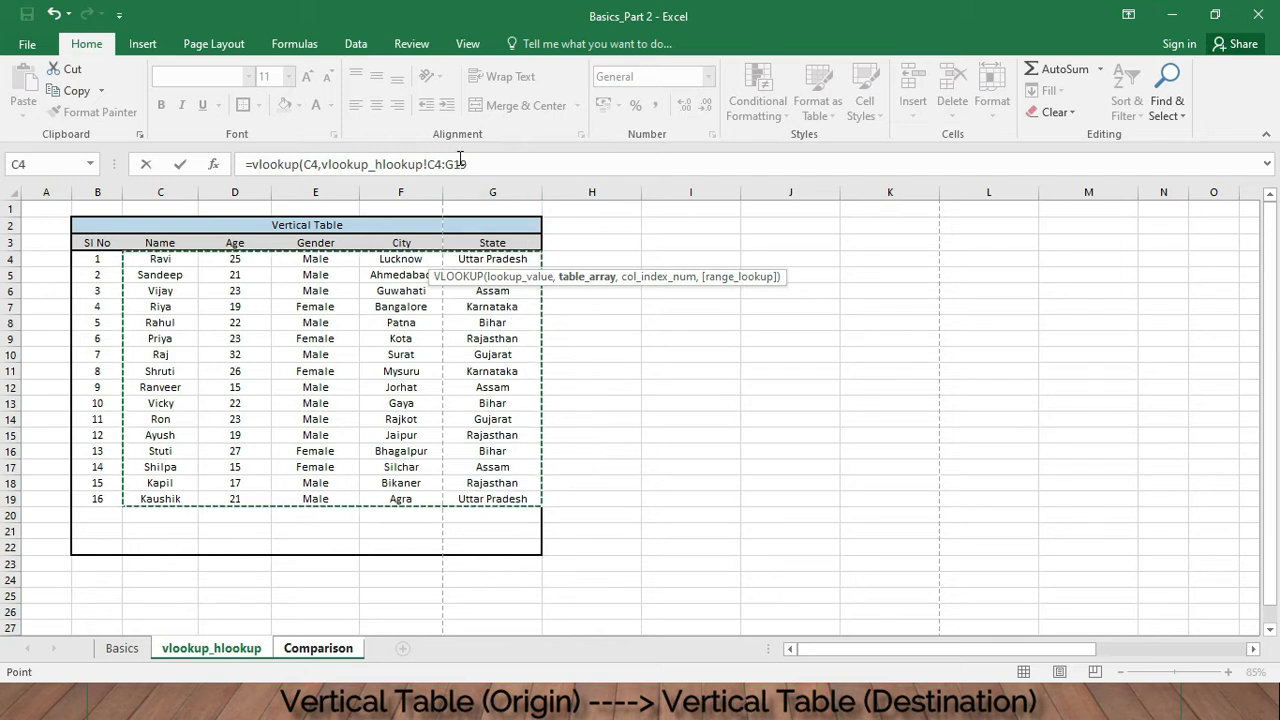
pyautogui.write(',')
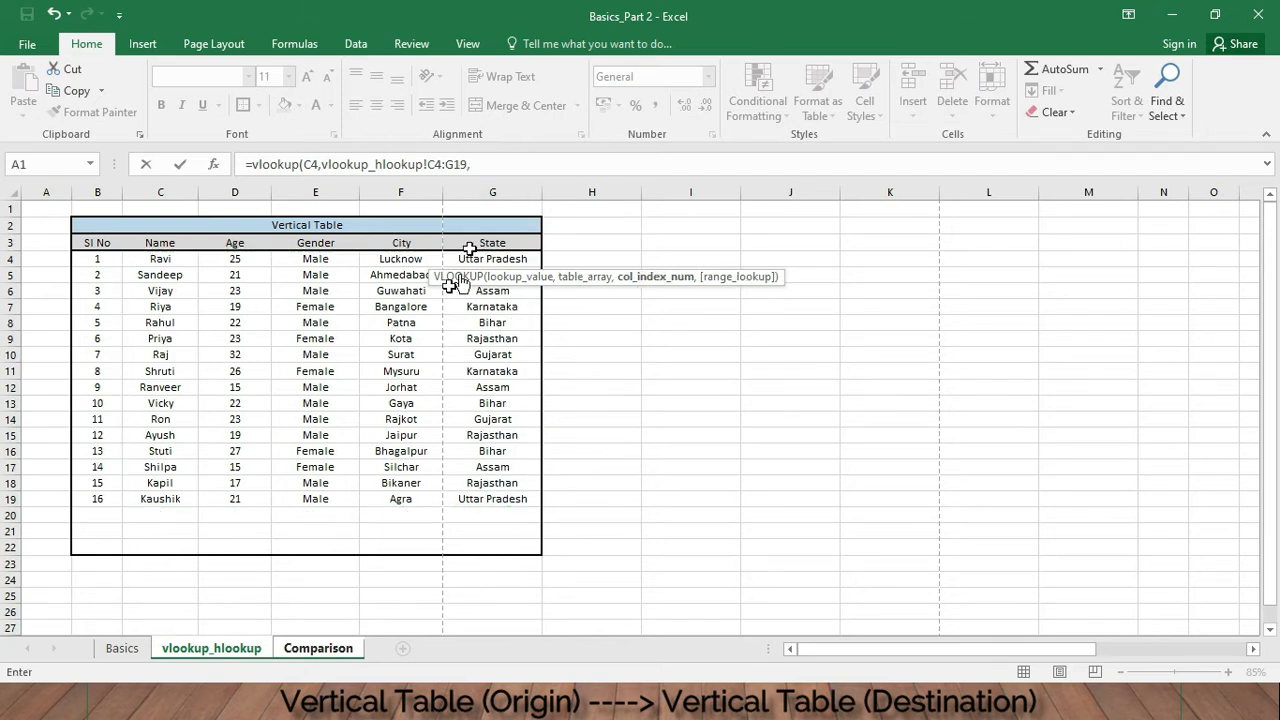
pyautogui.click(515, 163)
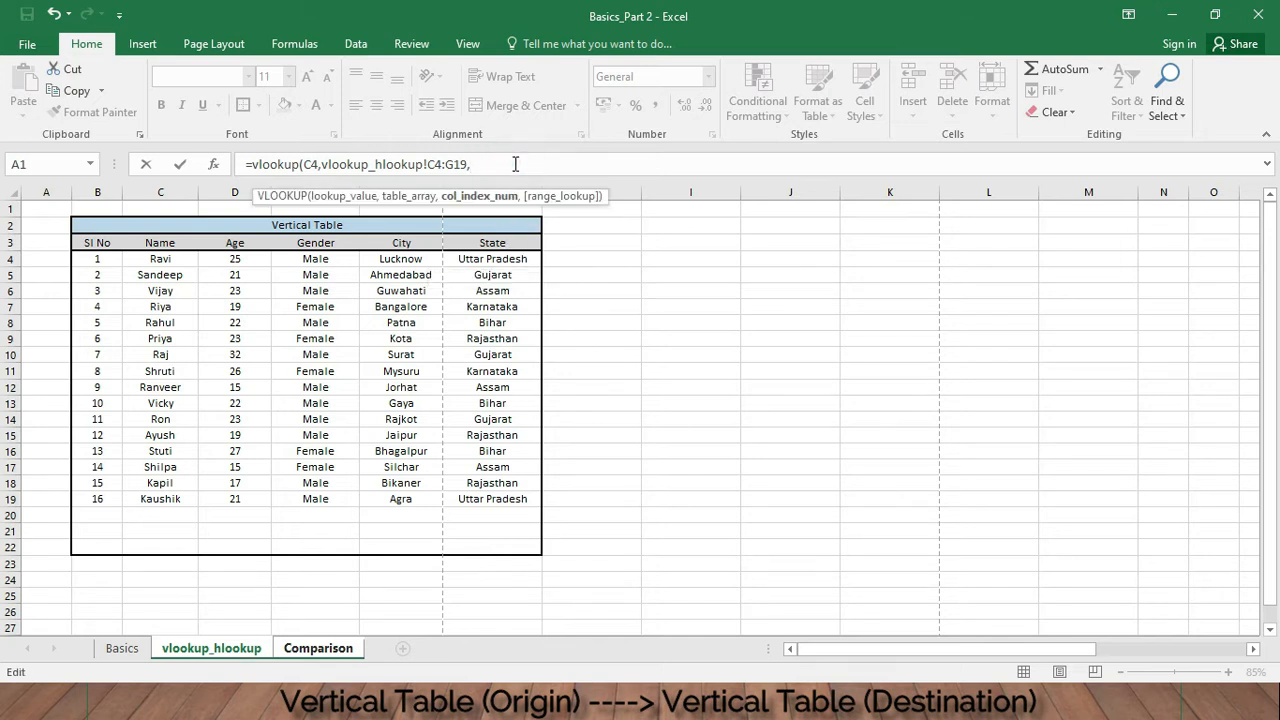
pyautogui.write('5,')
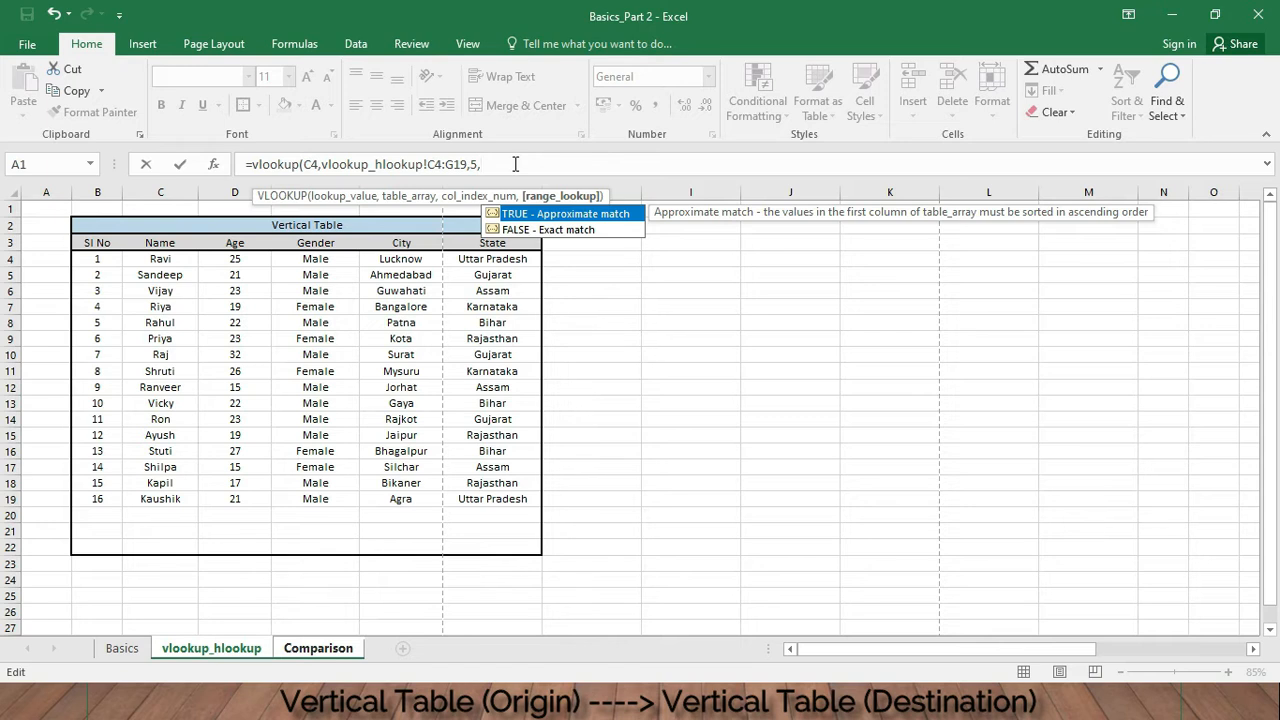
pyautogui.write('false)')
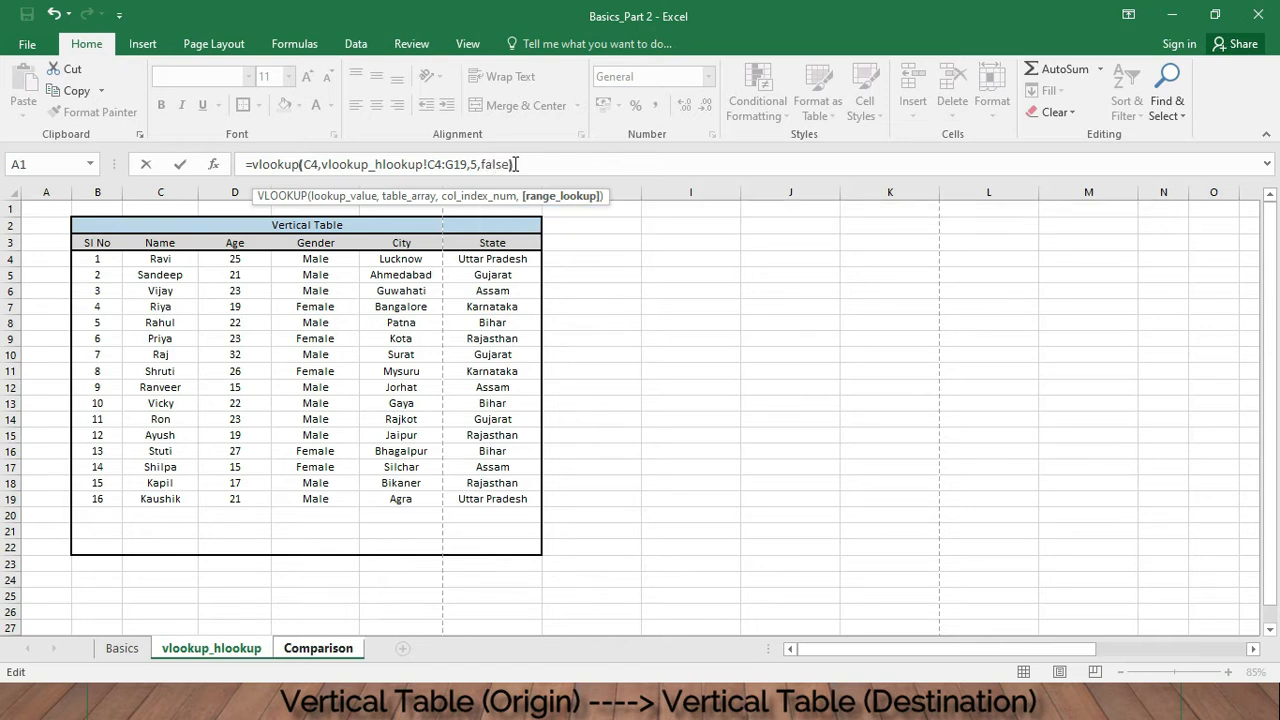
pyautogui.press('Return')
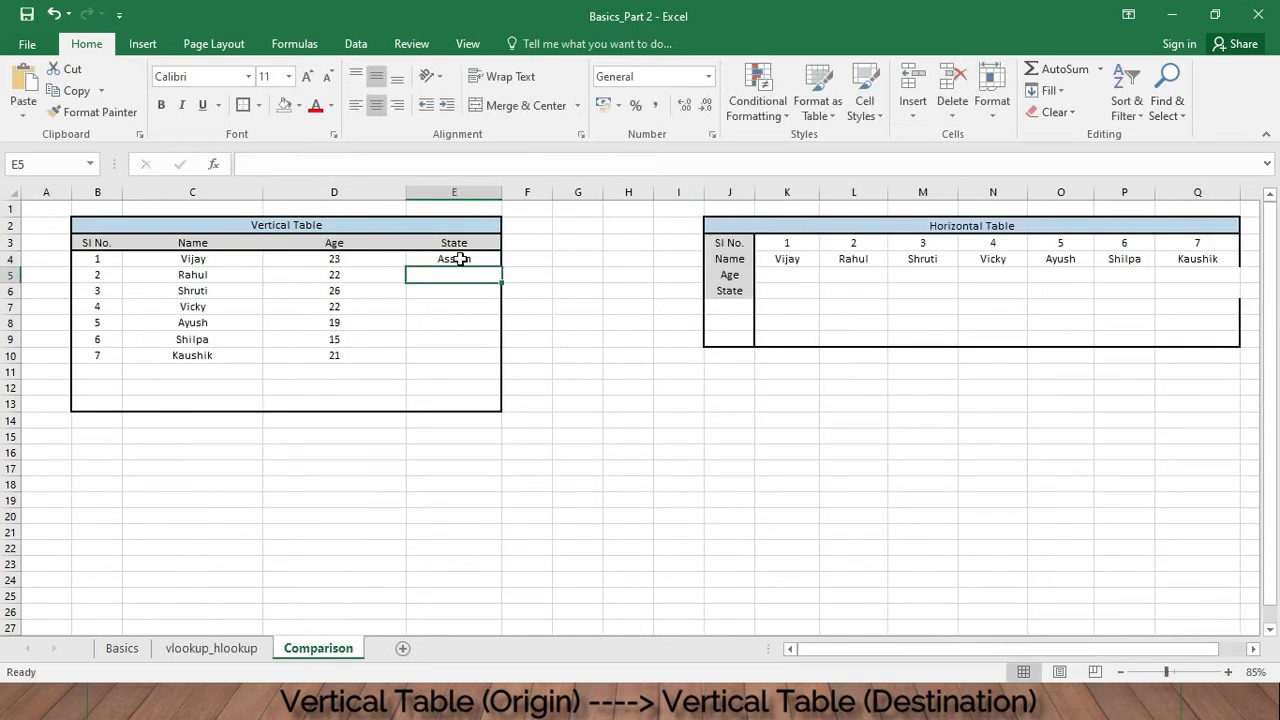
# - Fill the State formula down from E4 through E10
pyautogui.click(448, 262)
pyautogui.moveTo(503, 264); pyautogui.dragTo(497, 362)
pyautogui.click(323, 297)
pyautogui.click(225, 275)
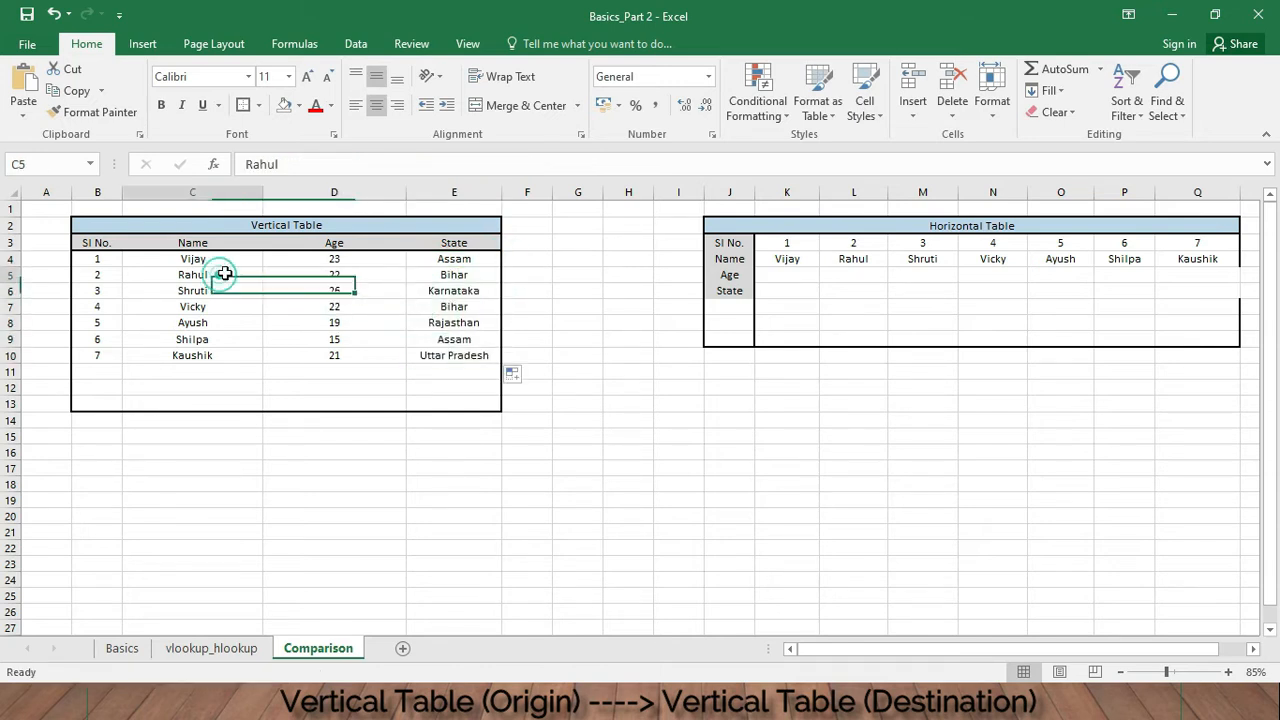
# - Compare the filled results with the source rows on the vlookup_hlookup sheet and inspect a filled Age formula
pyautogui.click(211, 648)
pyautogui.click(172, 325)
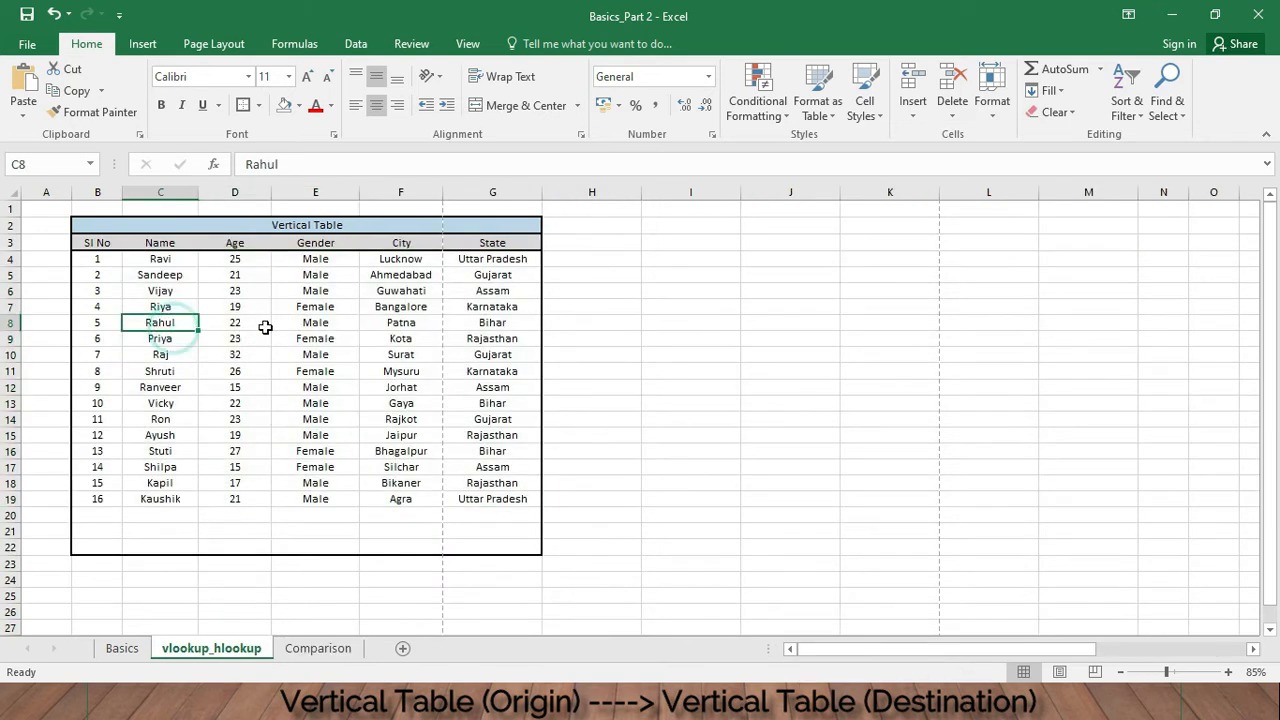
pyautogui.click(258, 324)
pyautogui.click(494, 323)
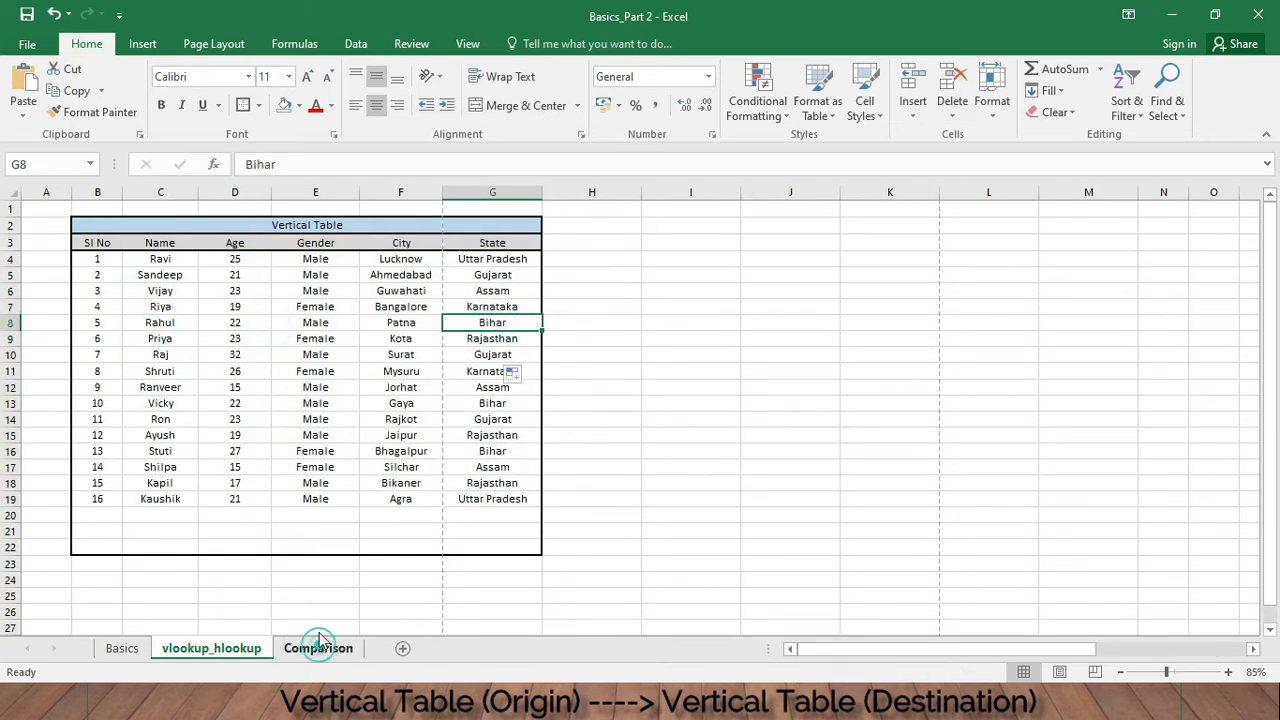
pyautogui.click(318, 648)
pyautogui.click(800, 440)
pyautogui.press('alt')
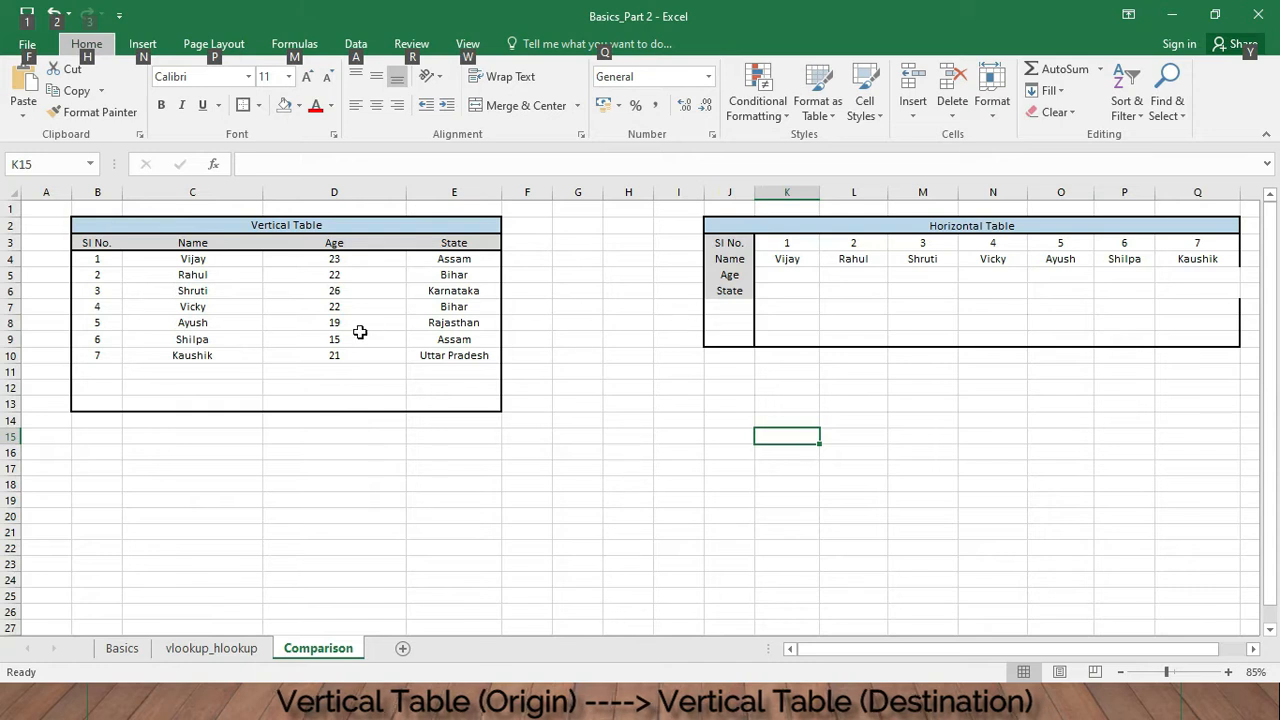
pyautogui.click(326, 306)
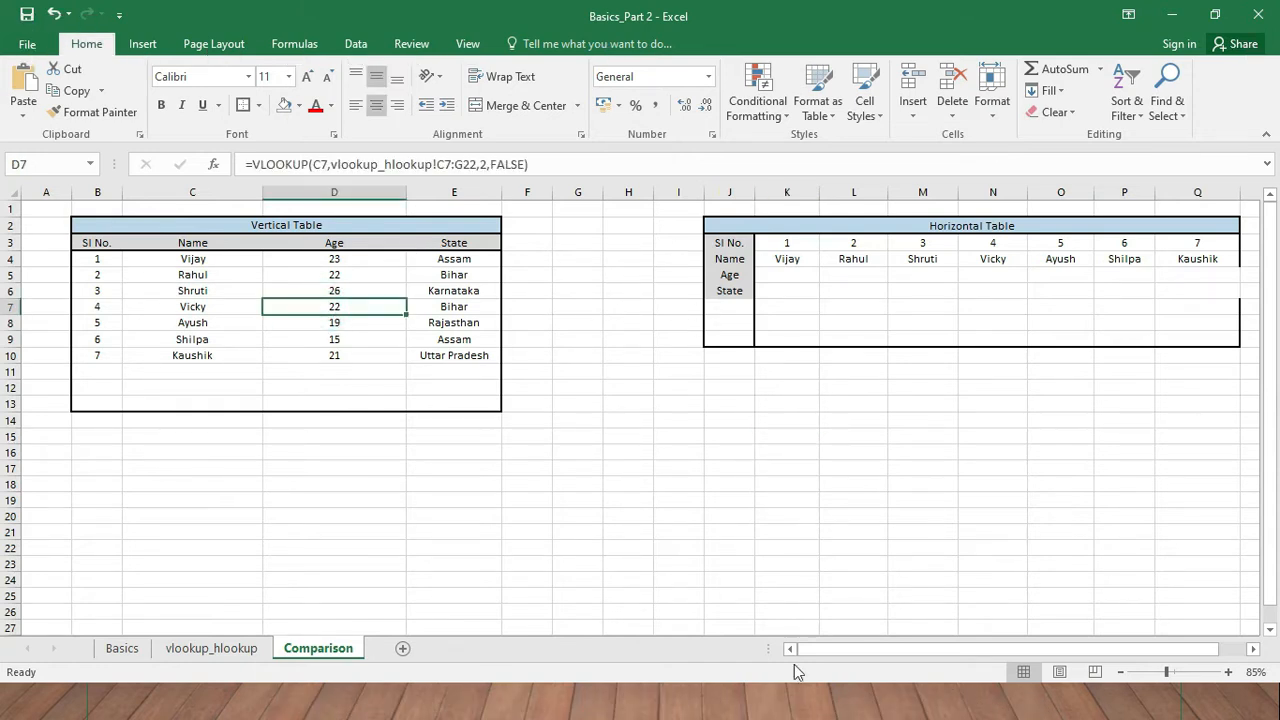
# - Begin a VLOOKUP formula in the horizontal table's Age cell K5, using the name in K4 as the lookup value
pyautogui.moveTo(879, 648); pyautogui.dragTo(903, 648)
pyautogui.click(836, 288)
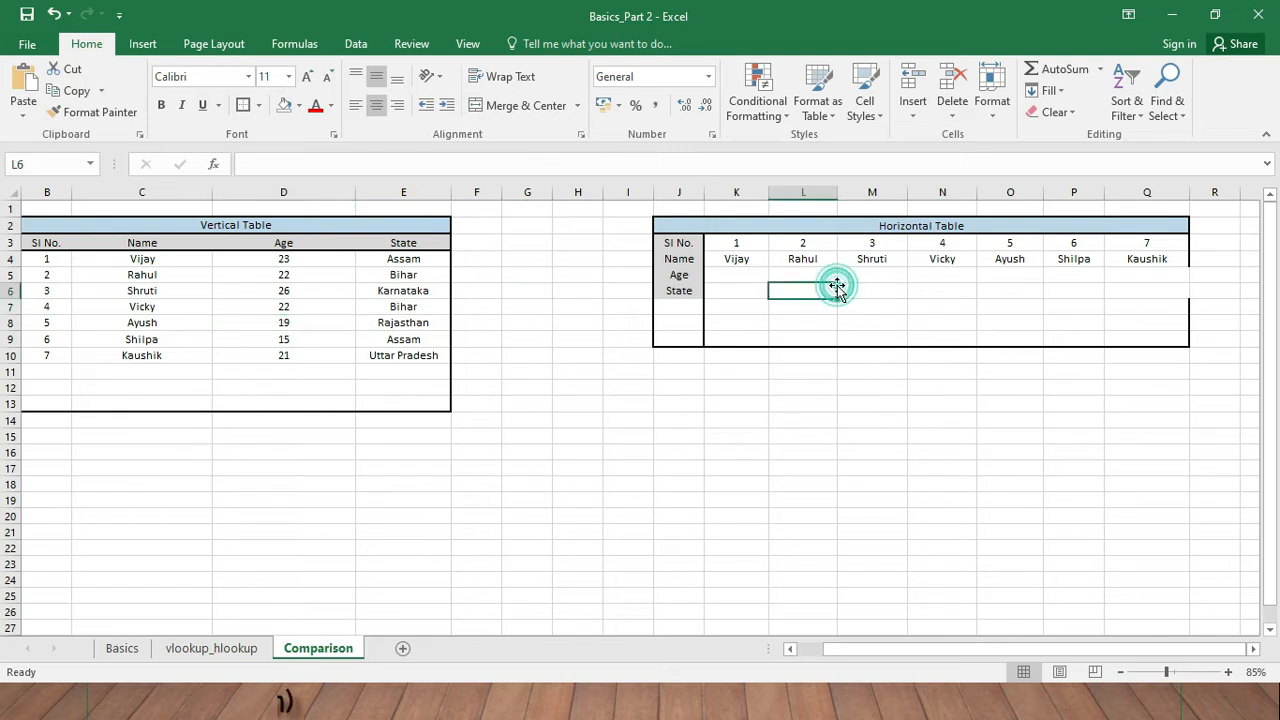
pyautogui.click(739, 277)
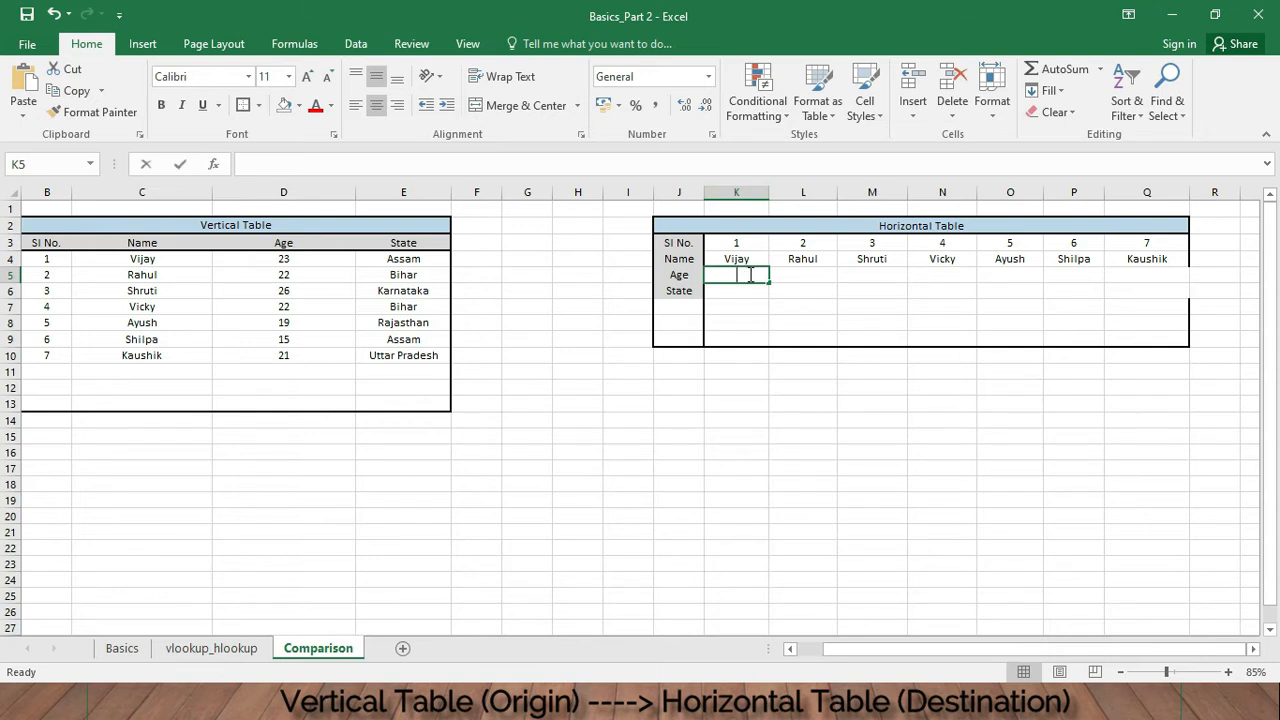
pyautogui.write('=')
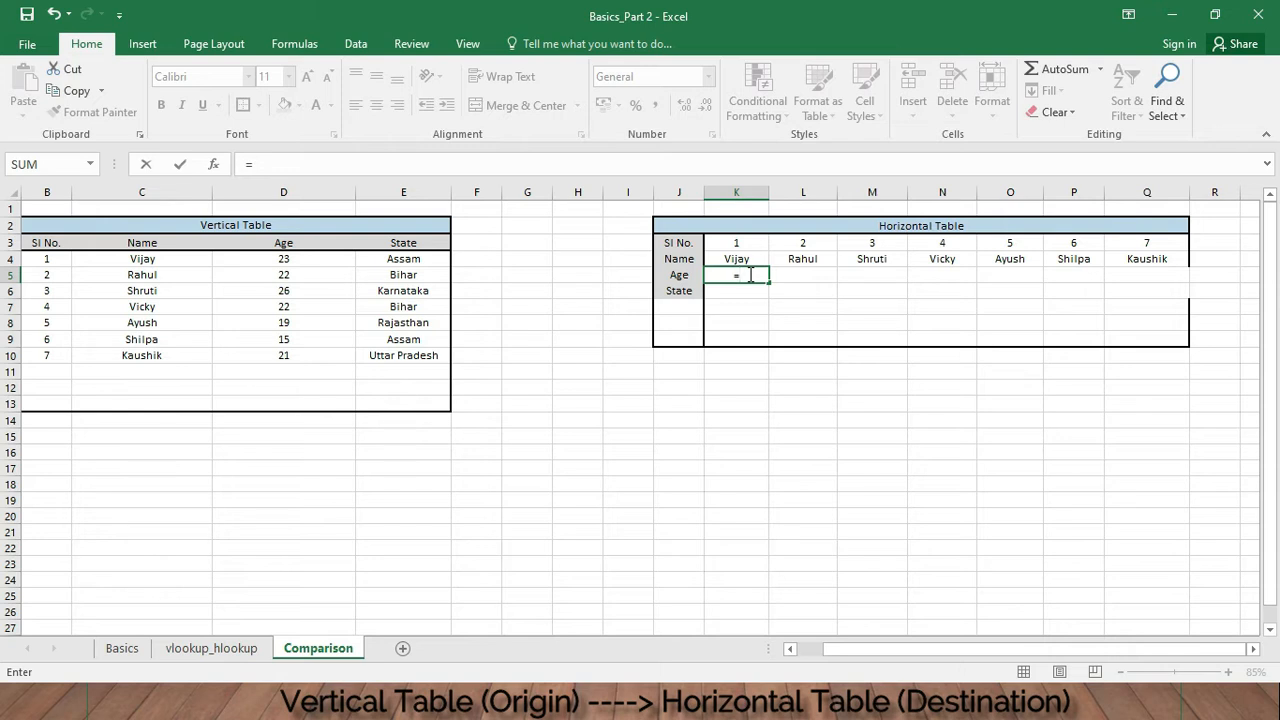
pyautogui.write('vlooku')
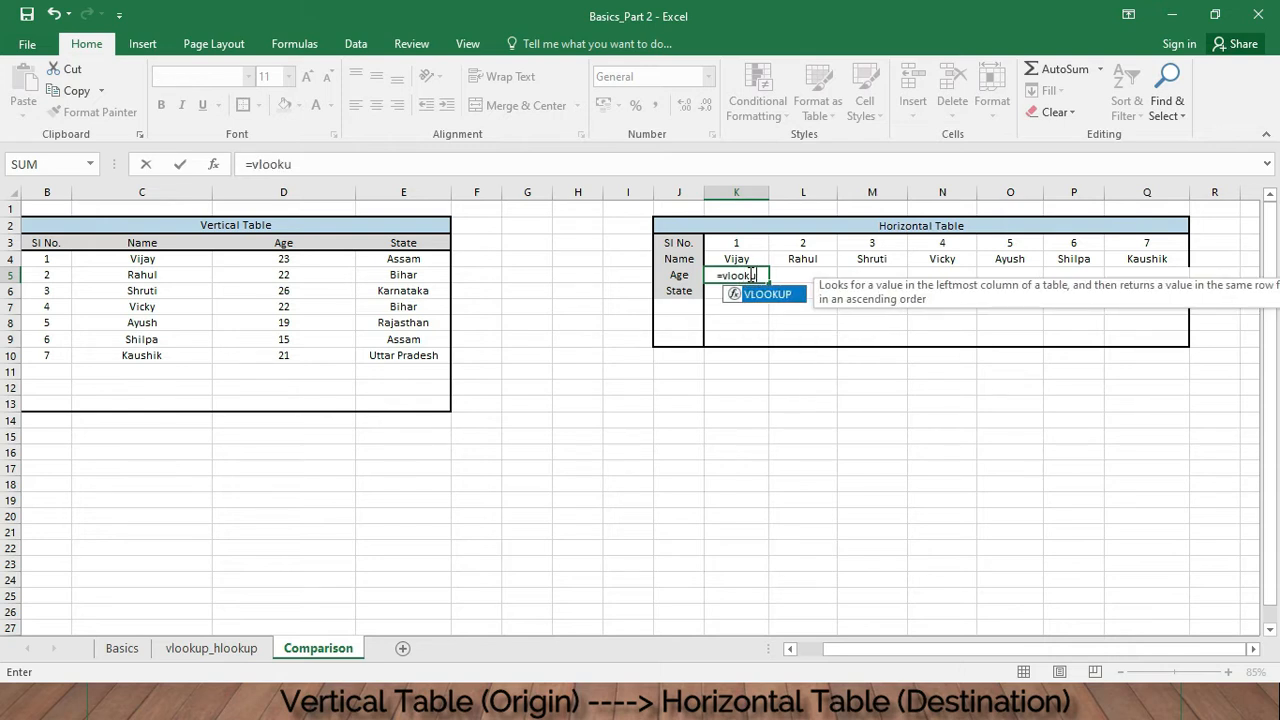
pyautogui.write('p(')
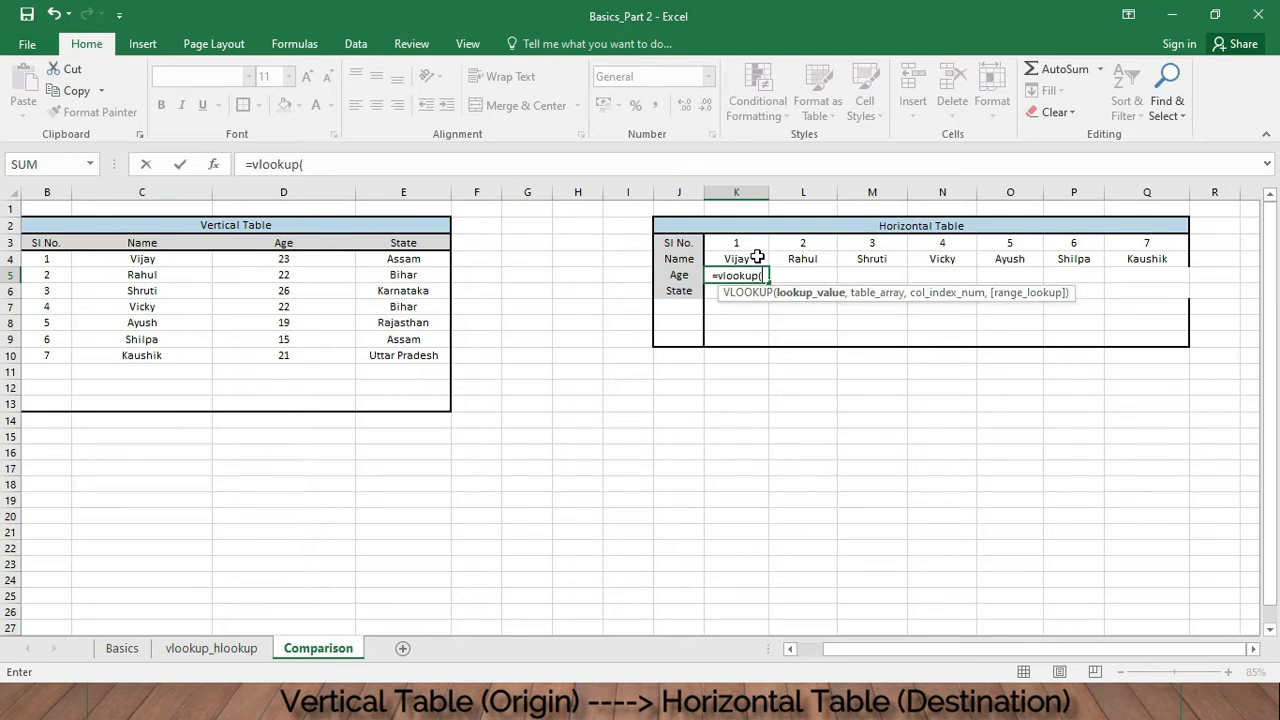
pyautogui.click(757, 258)
pyautogui.write(',')
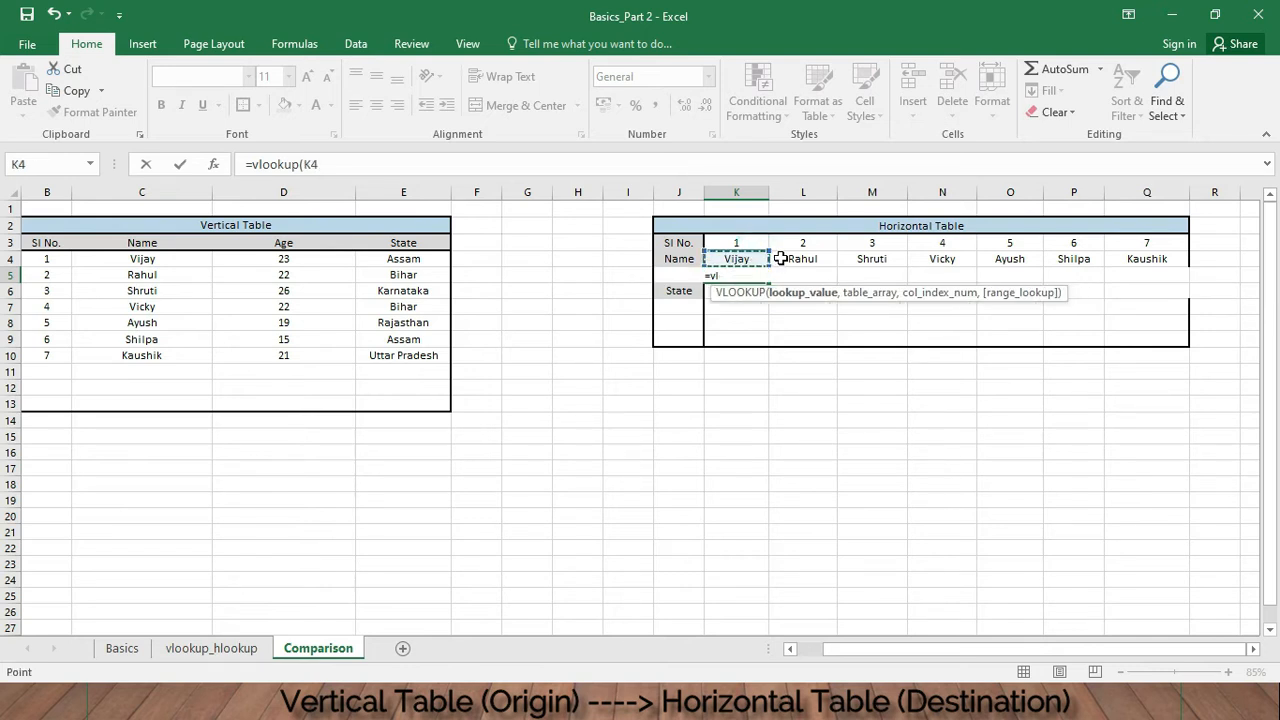
# - Complete the formula with table array vlookup_hlookup!C4:G19, column index 2 and fals as range lookup, and enter it
pyautogui.click(226, 649)
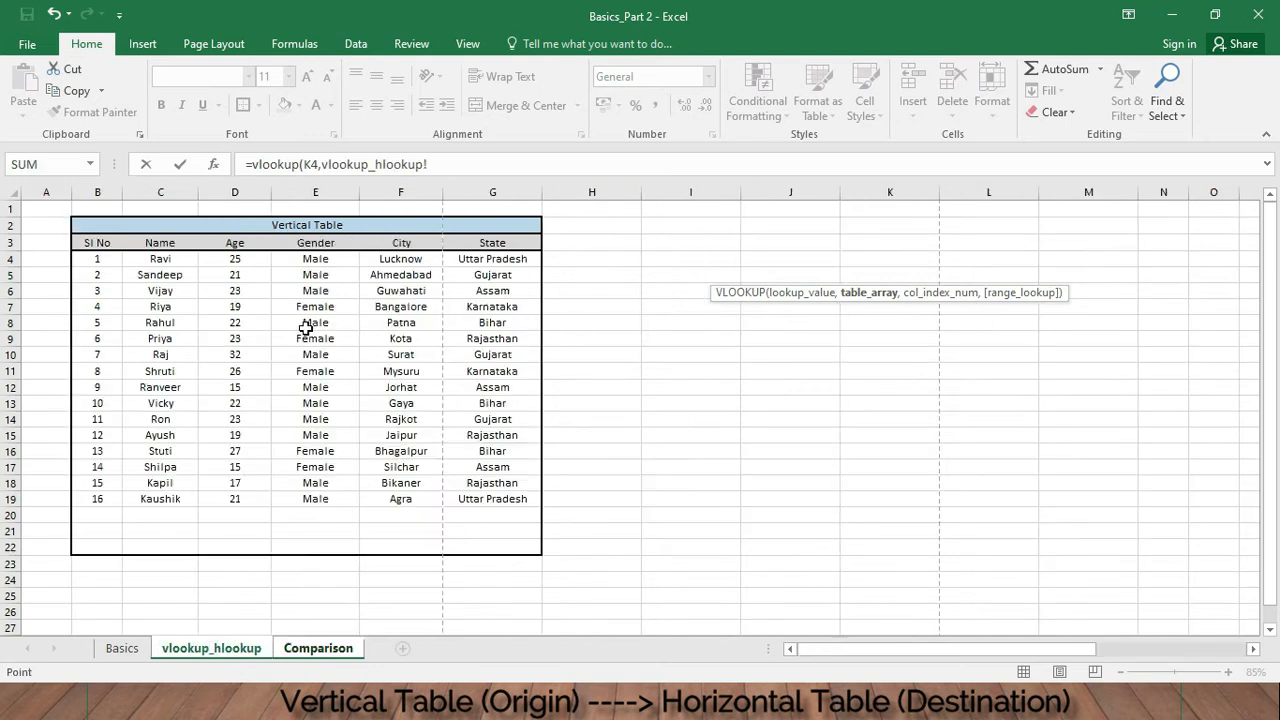
pyautogui.moveTo(178, 259); pyautogui.dragTo(495, 498)
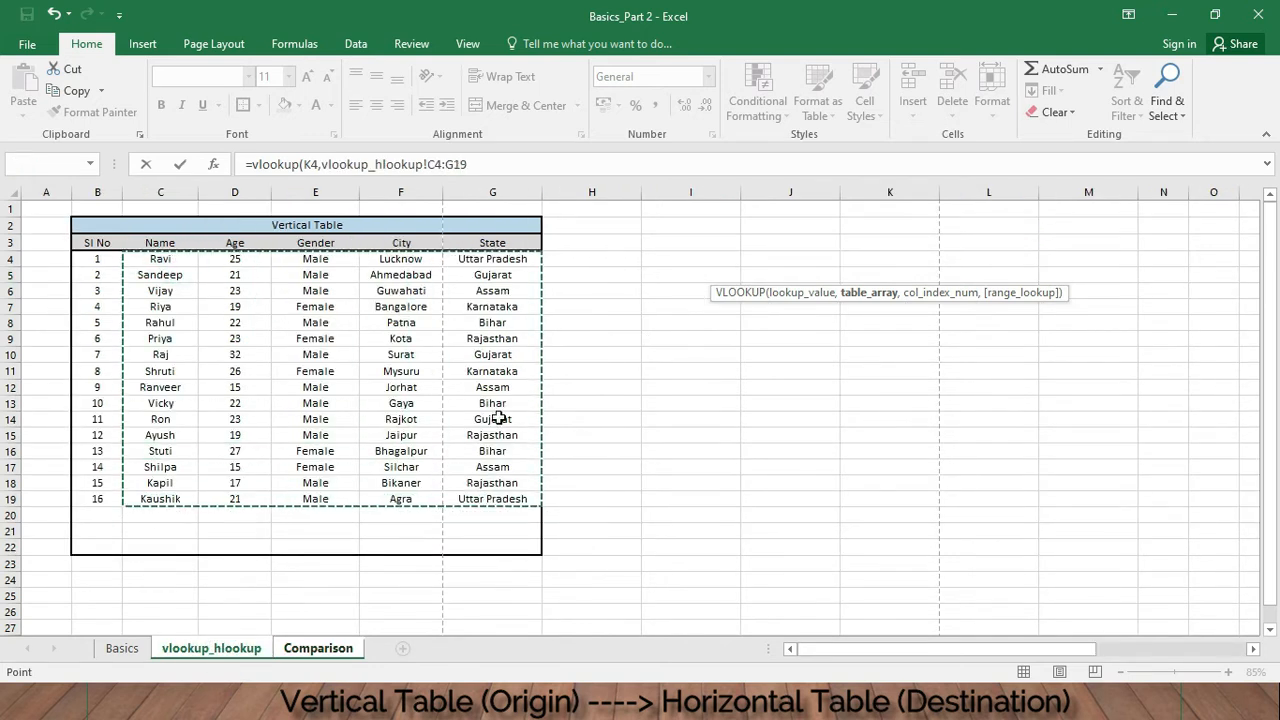
pyautogui.click(512, 164)
pyautogui.write(',')
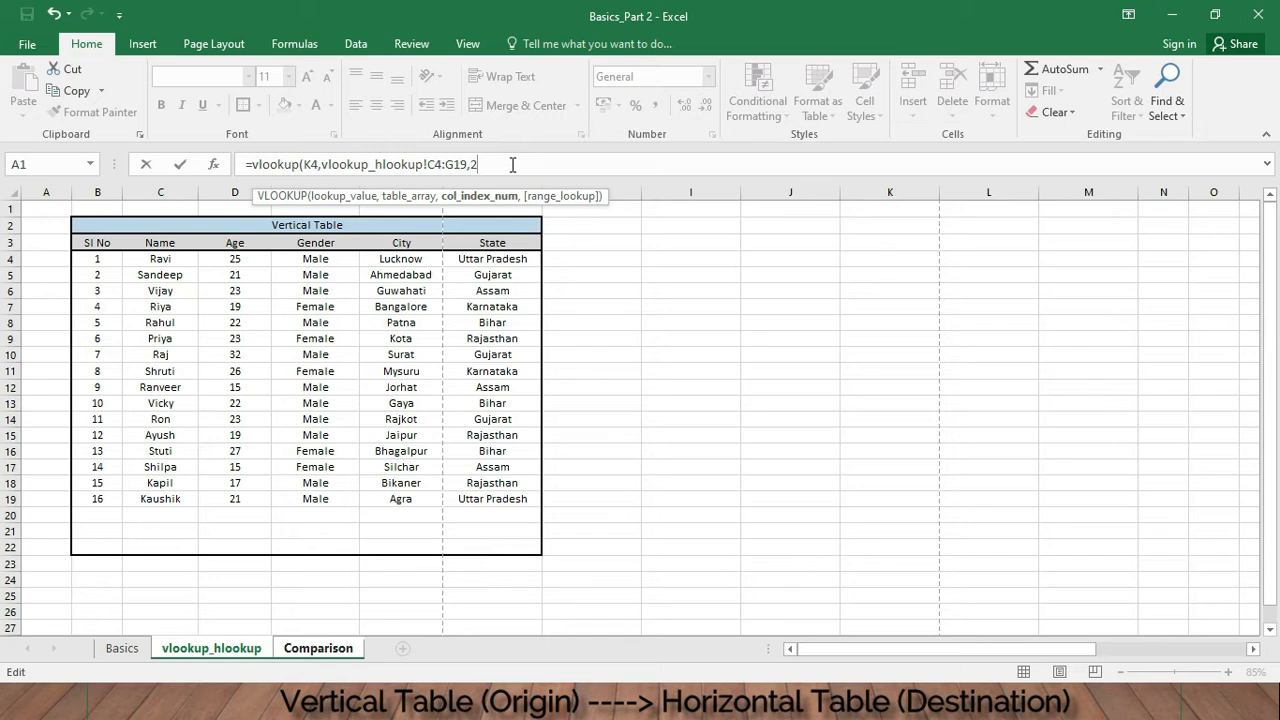
pyautogui.write('2,f')
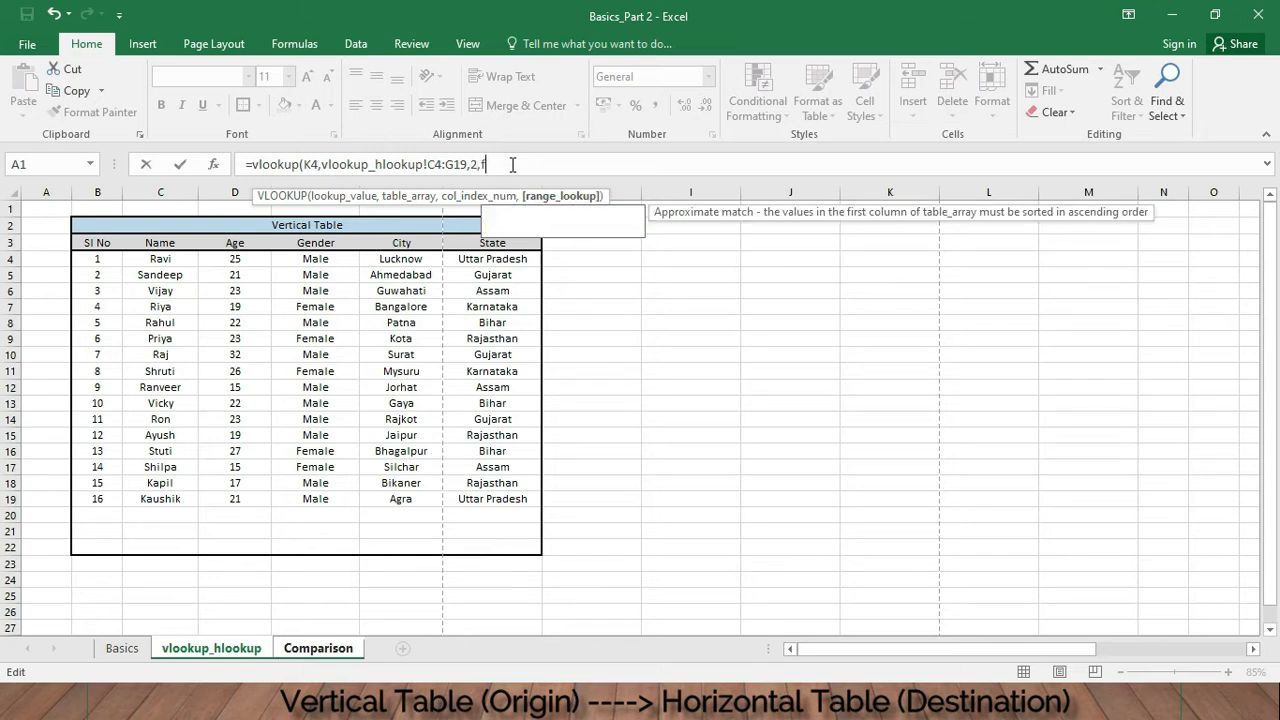
pyautogui.write('als)')
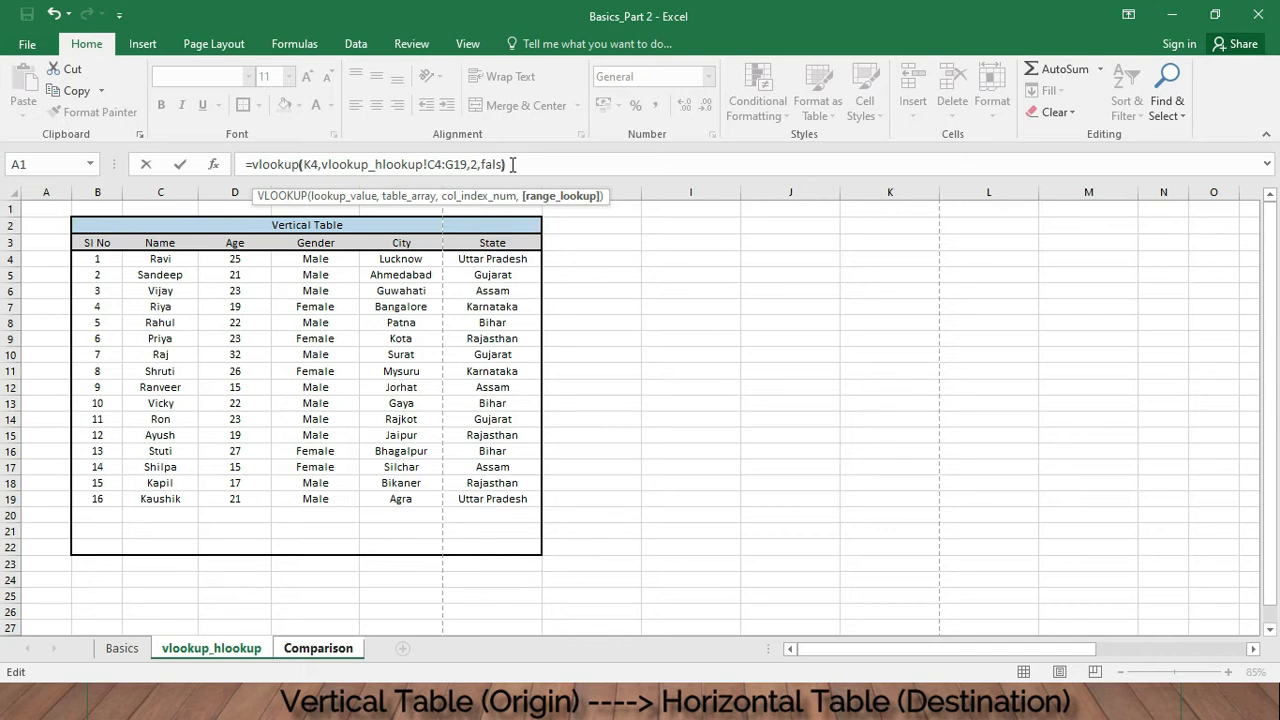
pyautogui.press('Return')
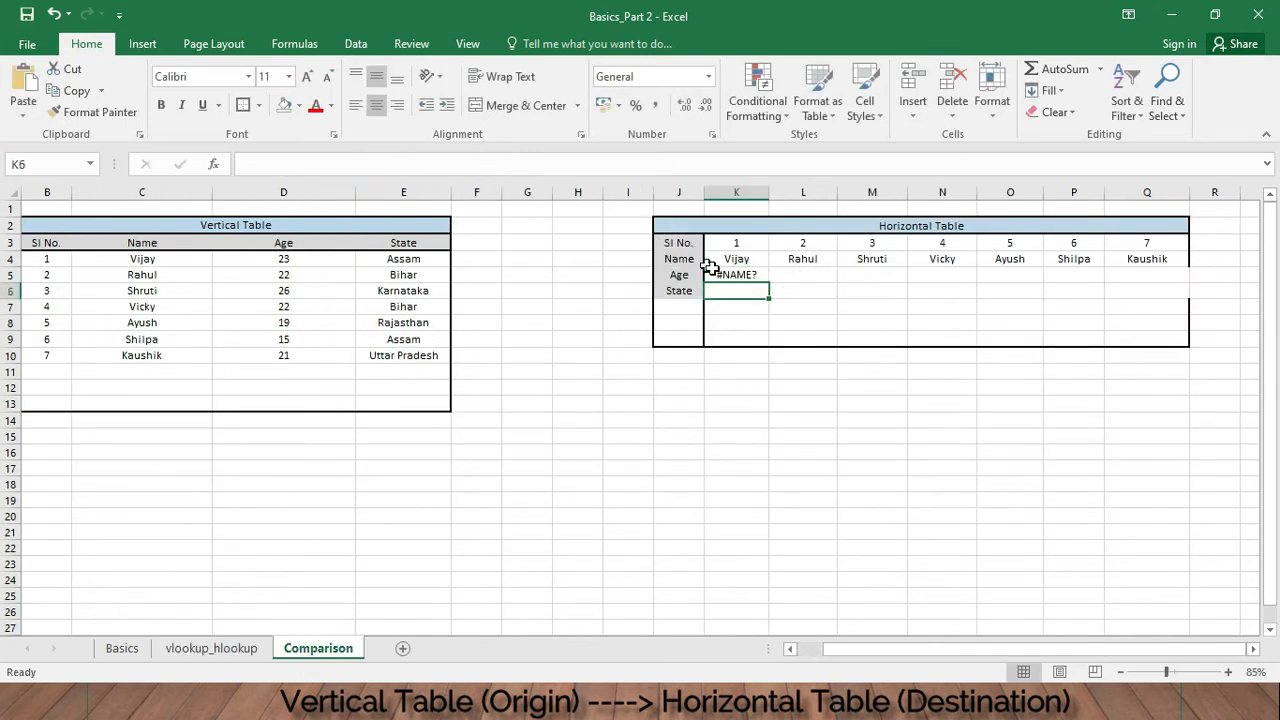
# - Correct the K5 formula's range lookup argument to false and re-enter it
pyautogui.doubleClick(745, 276)
pyautogui.click(510, 163)
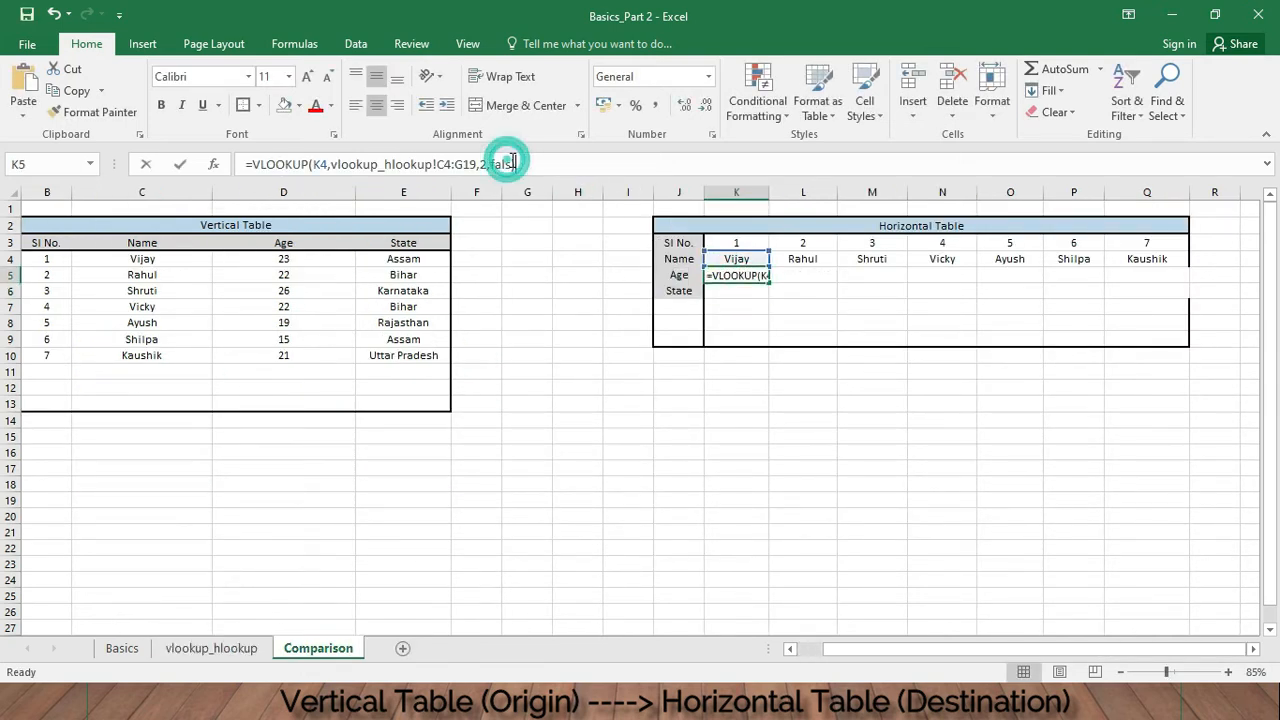
pyautogui.click(507, 164)
pyautogui.click(511, 163)
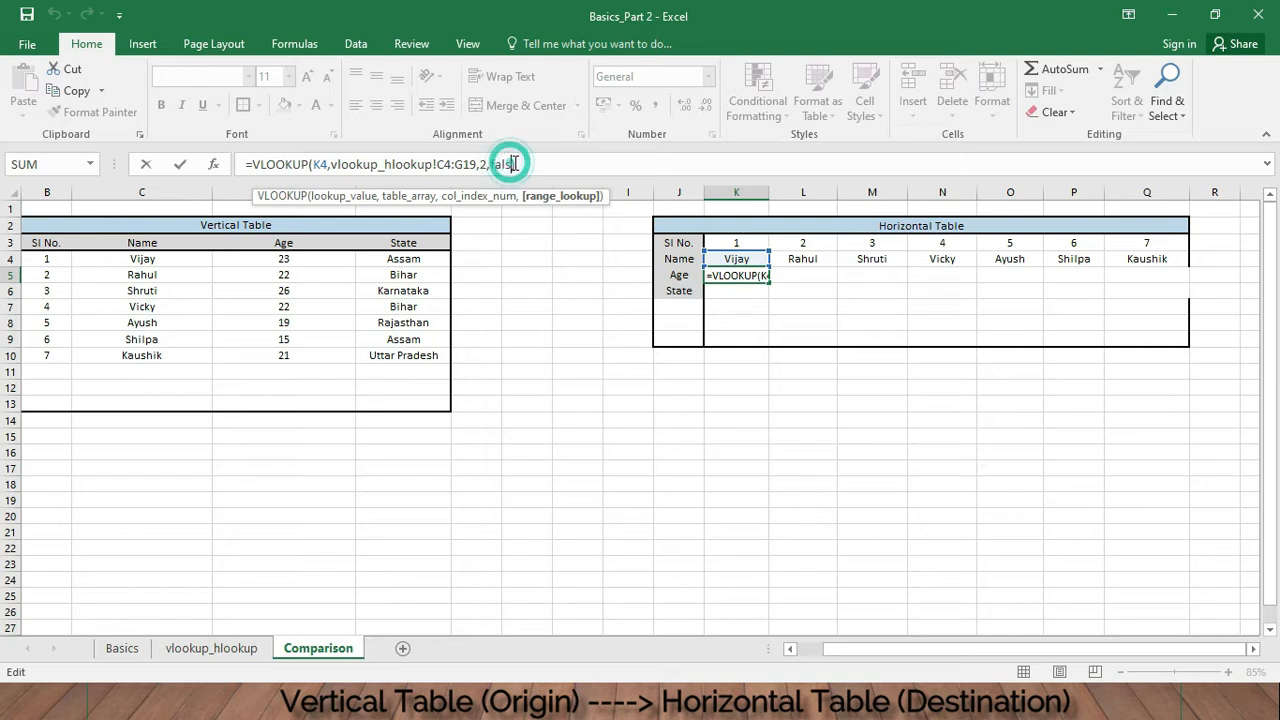
pyautogui.write('e')
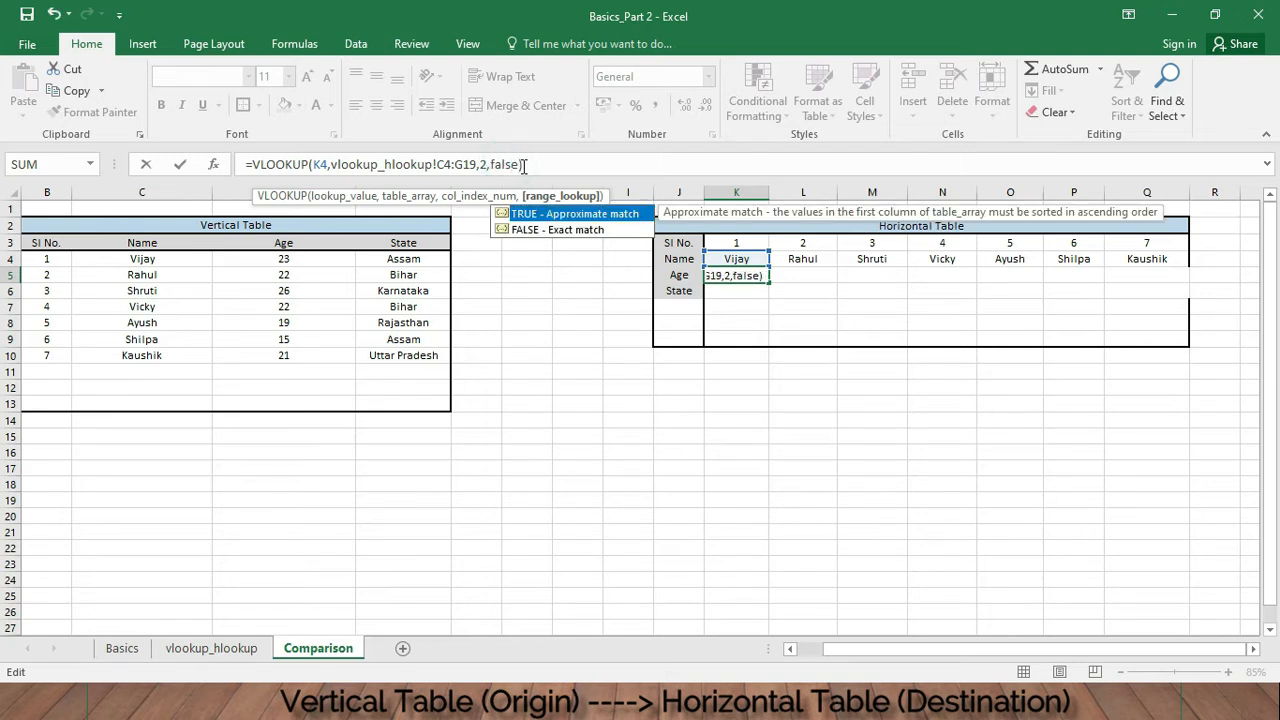
pyautogui.press('Return')
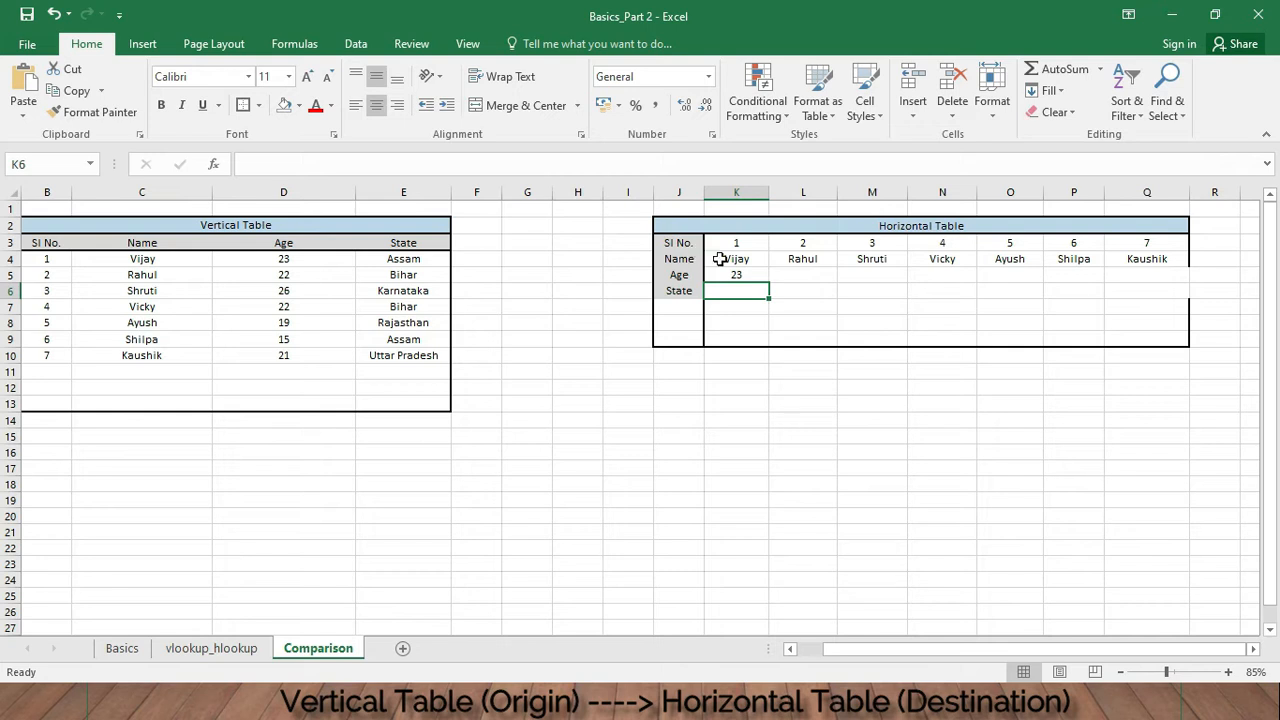
# - Try filling the K5 Age formula across to Q5 and down into K6, and undo both fills
pyautogui.click(748, 274)
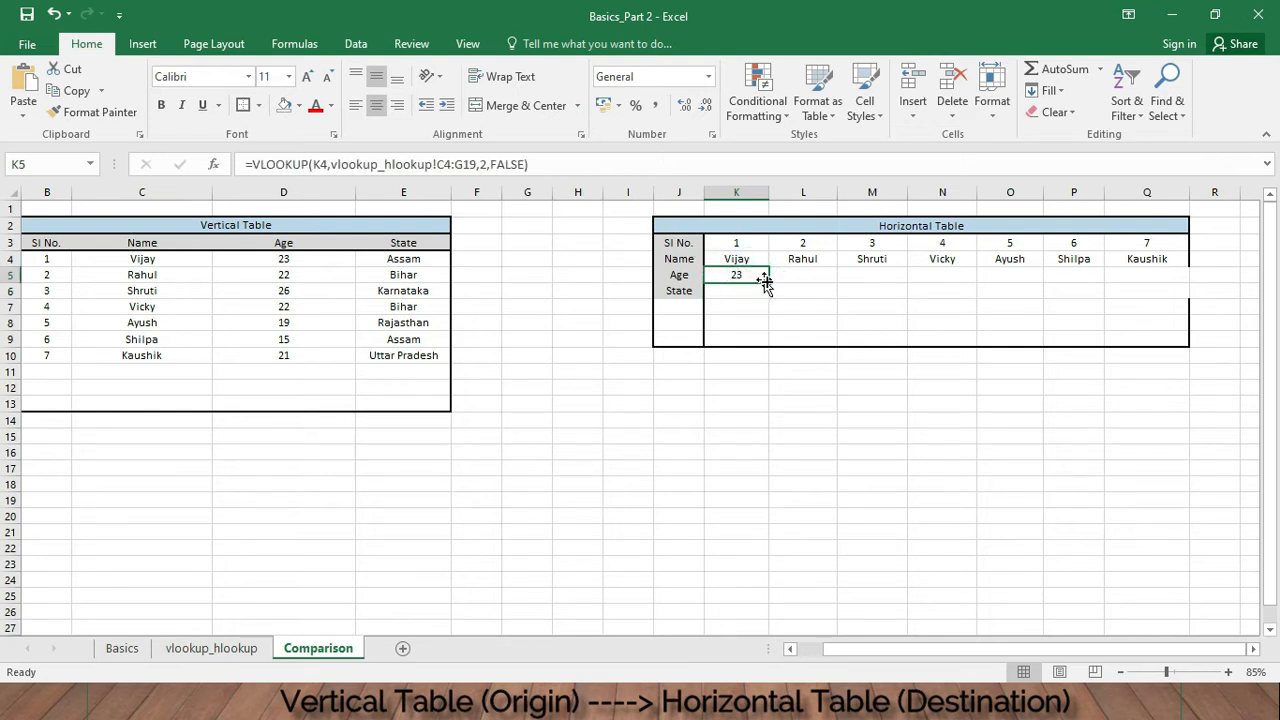
pyautogui.moveTo(768, 283); pyautogui.dragTo(1108, 297)
pyautogui.click(751, 277)
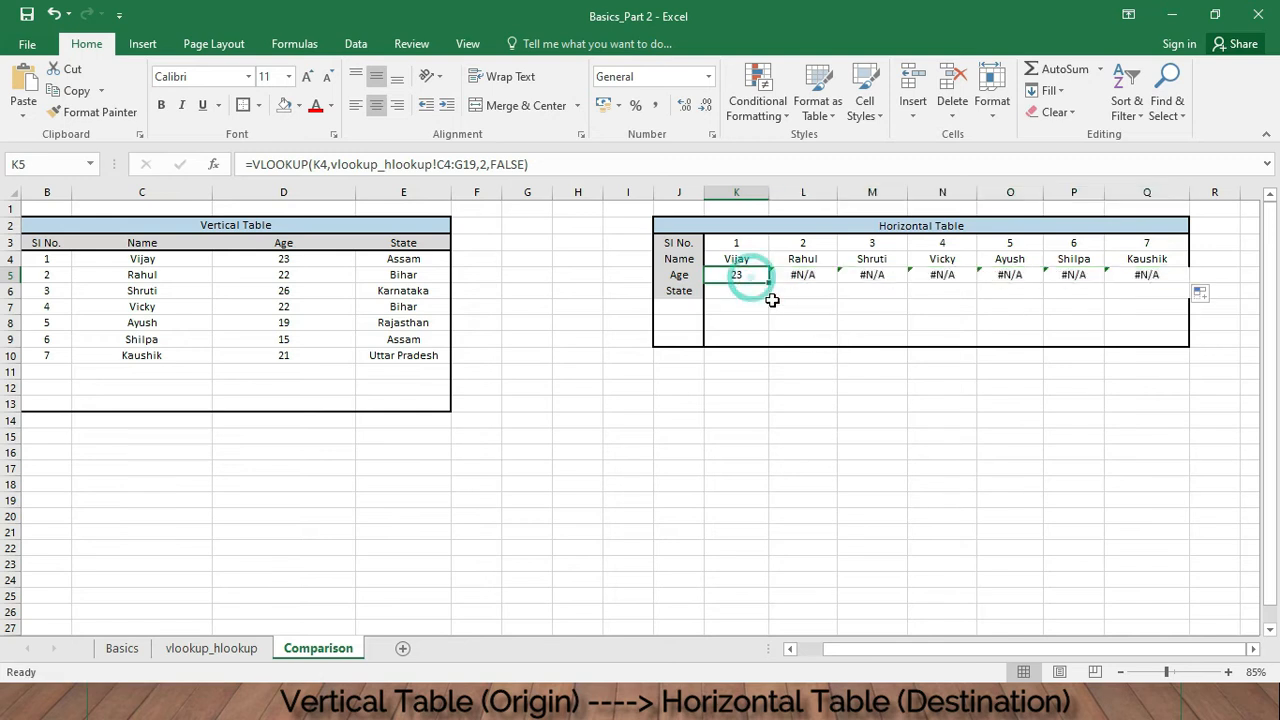
pyautogui.moveTo(768, 283); pyautogui.dragTo(749, 309)
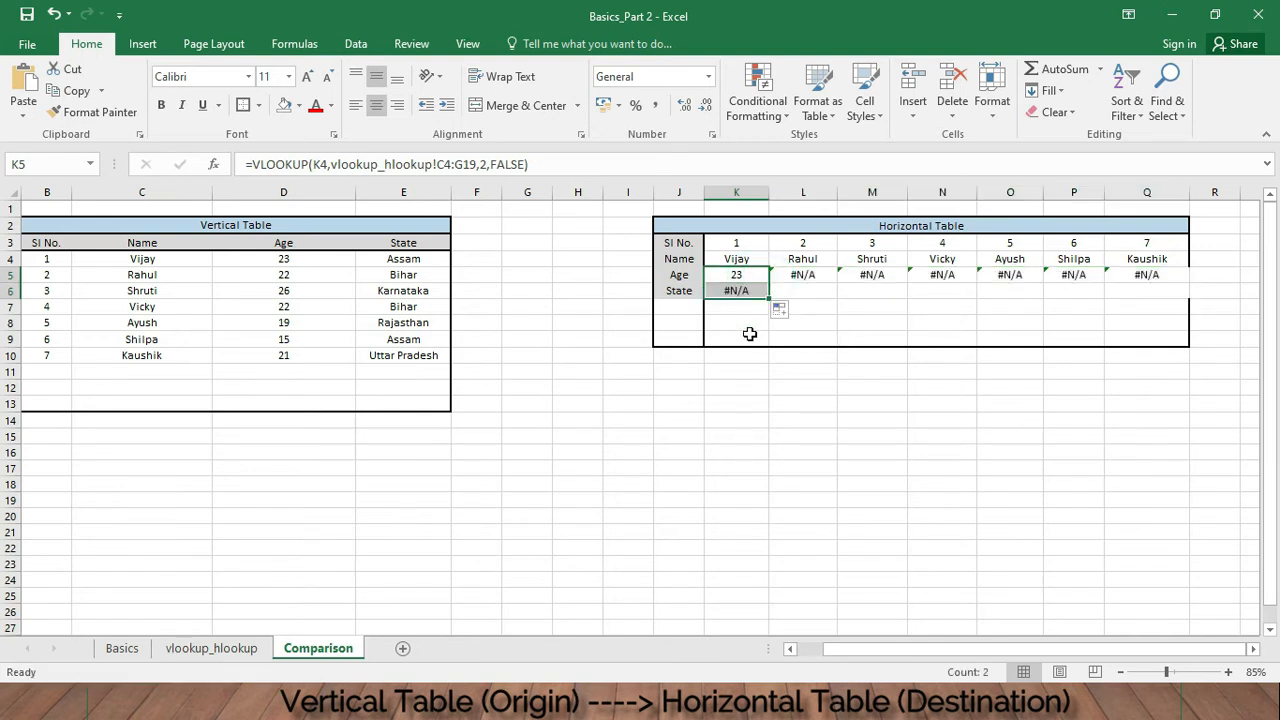
pyautogui.hotkey('ctrl', 'z')
pyautogui.hotkey('ctrl', 'z')
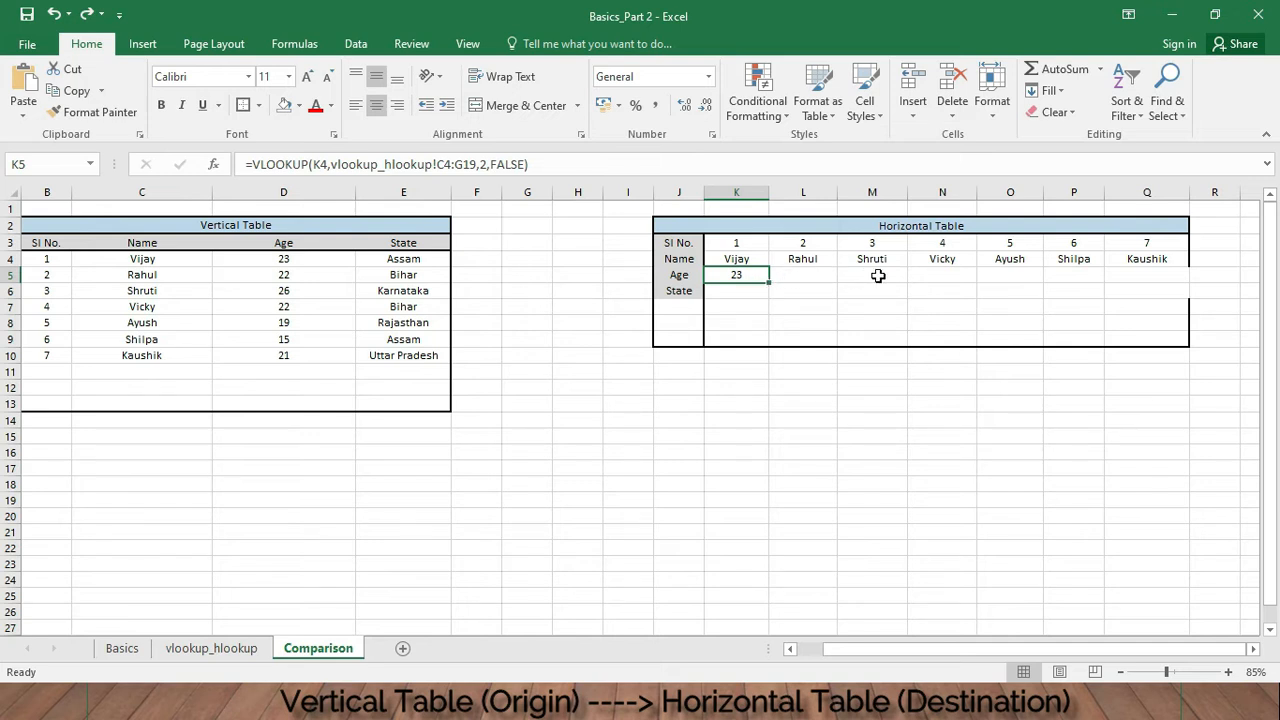
# - Begin a VLOOKUP formula in the horizontal table's Age cell N5, using the name in N4 as the lookup value
pyautogui.click(945, 273)
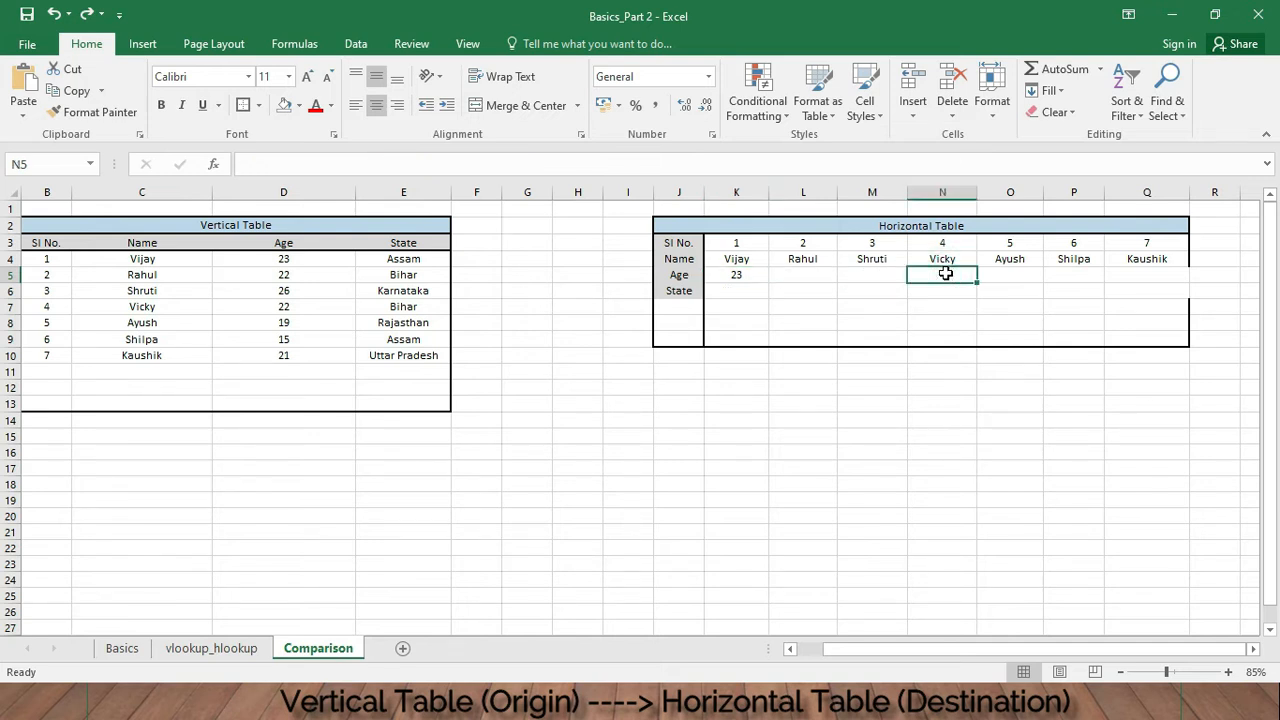
pyautogui.write('=')
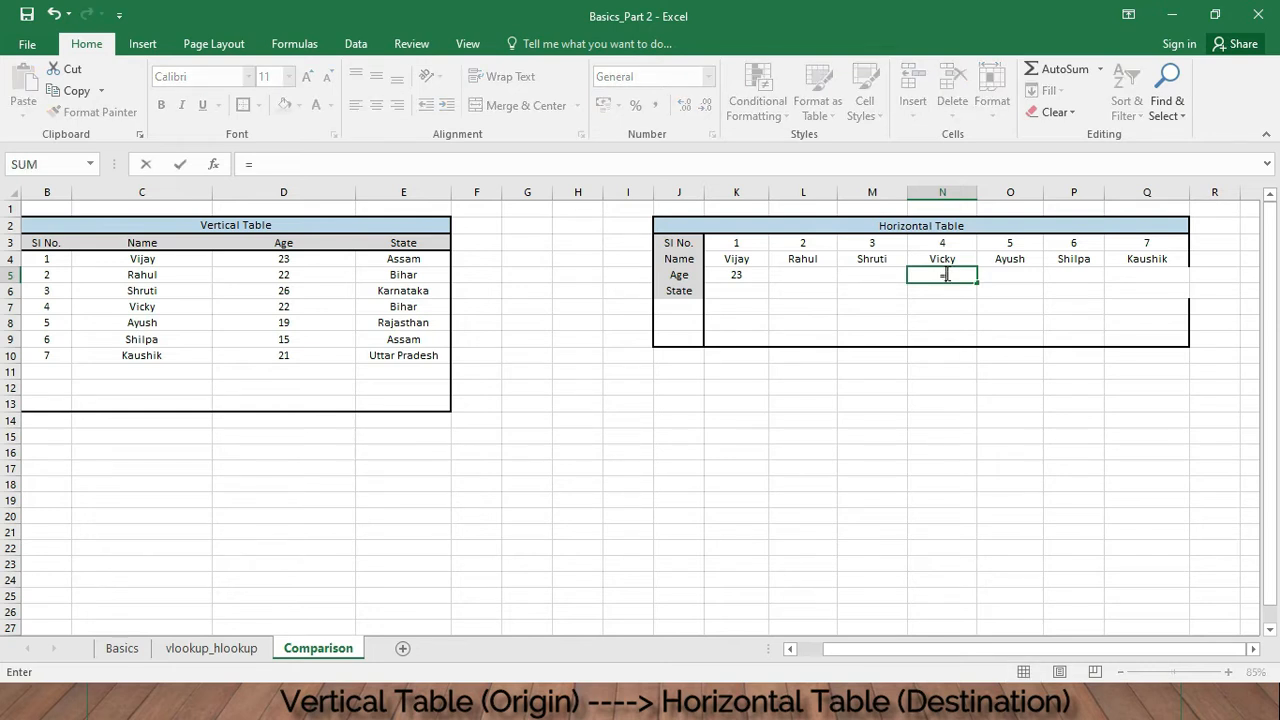
pyautogui.write('vlookup')
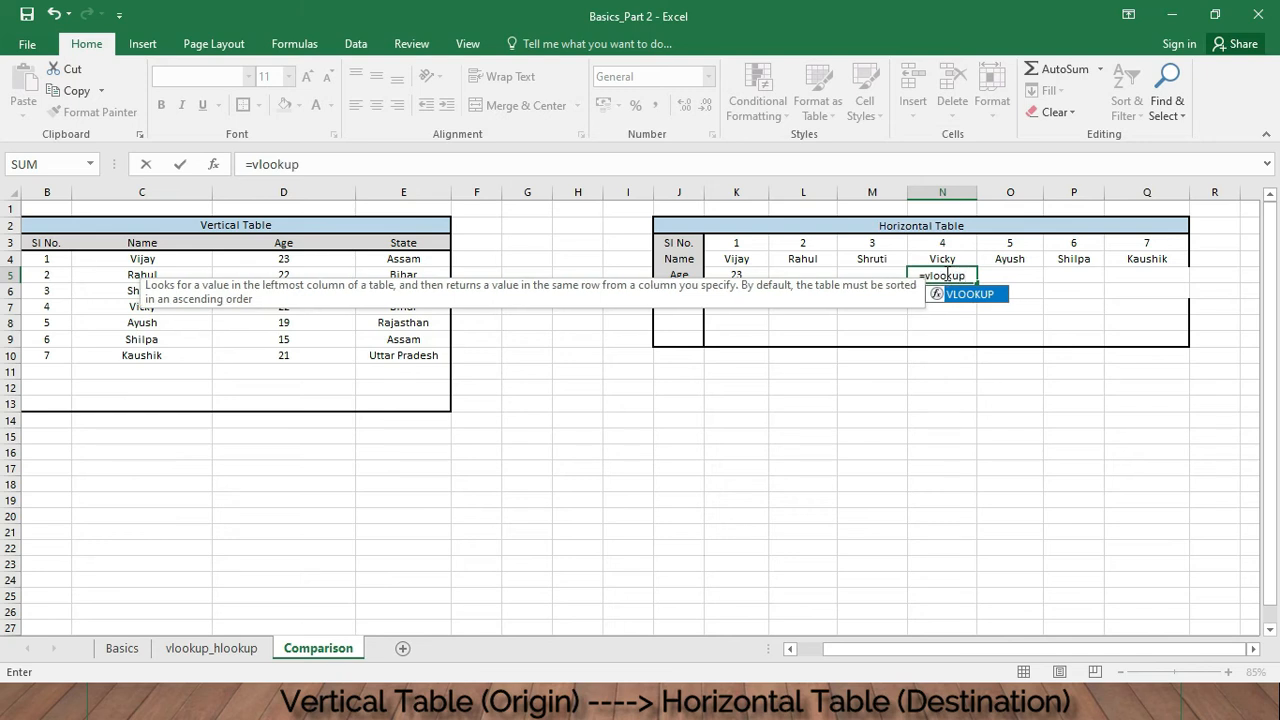
pyautogui.write('(')
pyautogui.click(950, 259)
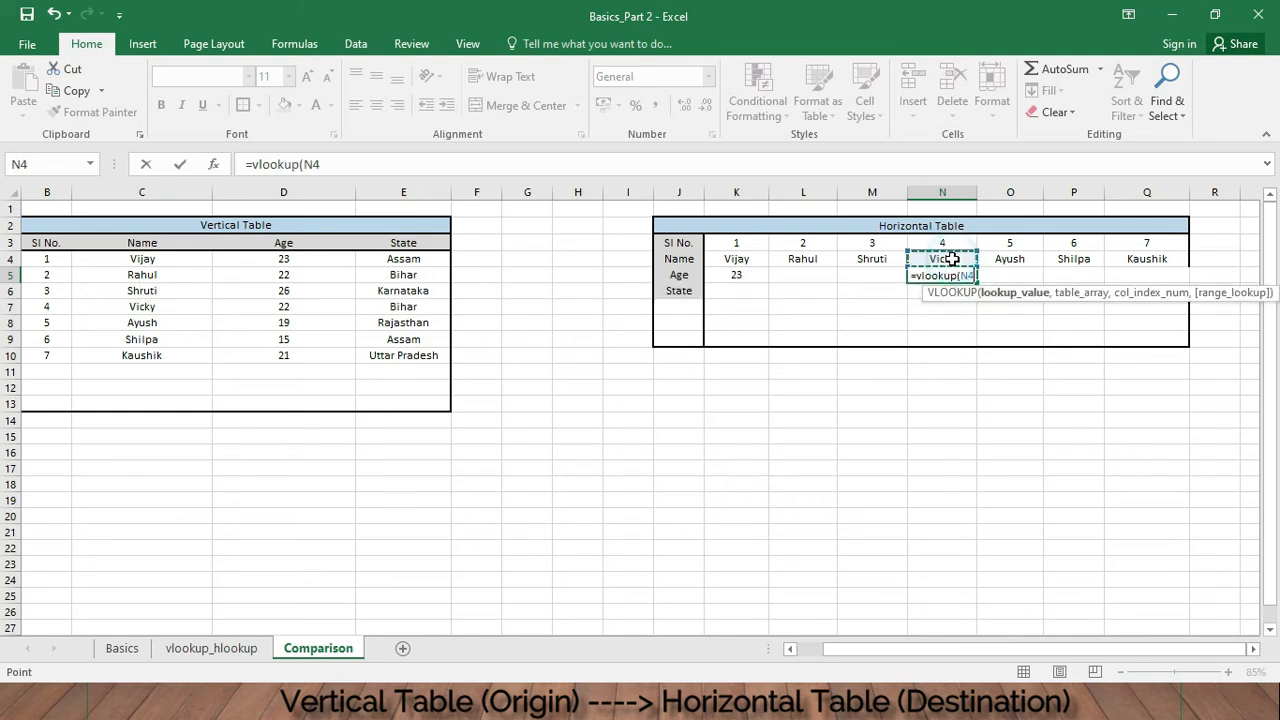
pyautogui.write(',')
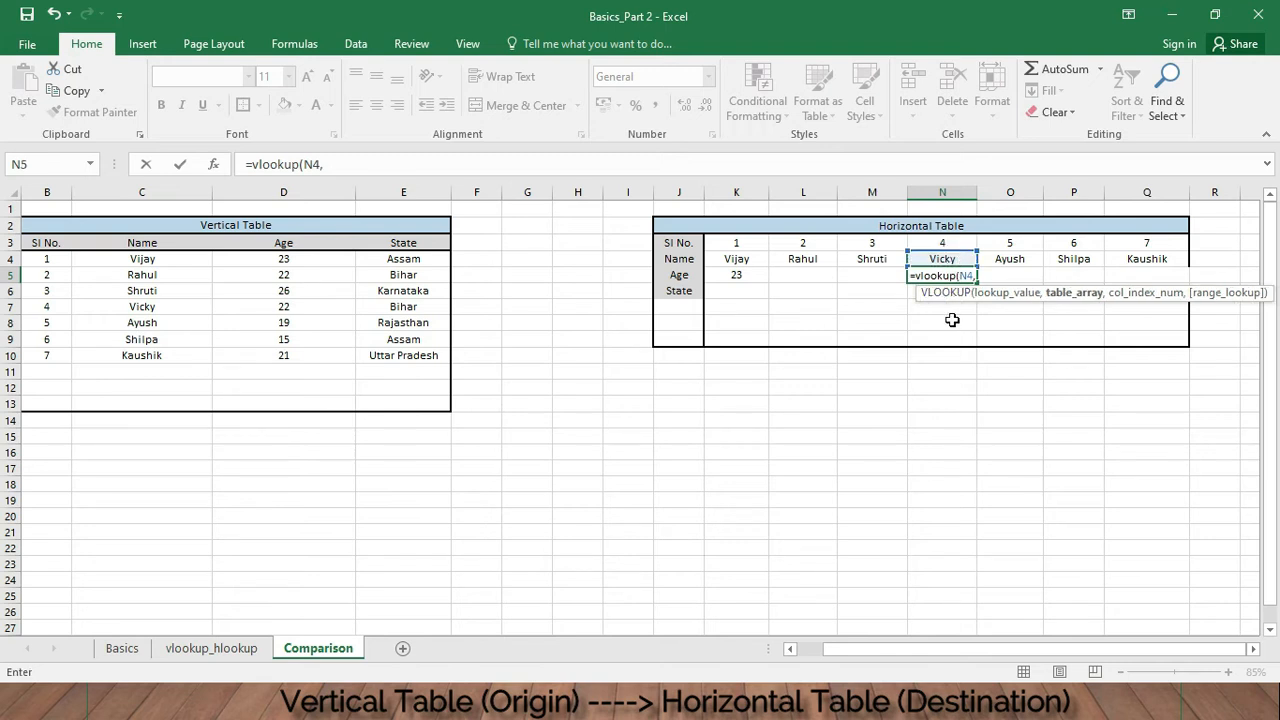
# - Complete the N5 formula with table array vlookup_hlookup!C4:G19, column index 2 and false as range lookup, and enter it
pyautogui.click(212, 647)
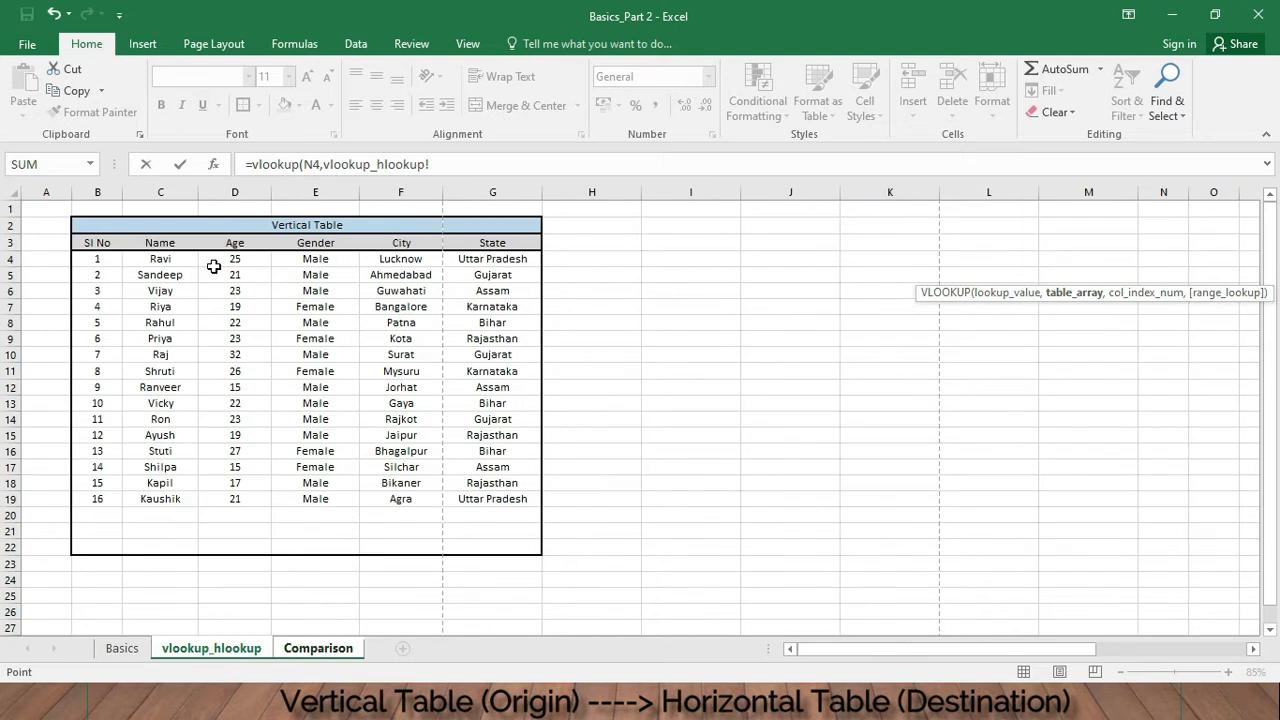
pyautogui.moveTo(171, 258); pyautogui.dragTo(493, 497)
pyautogui.click(659, 170)
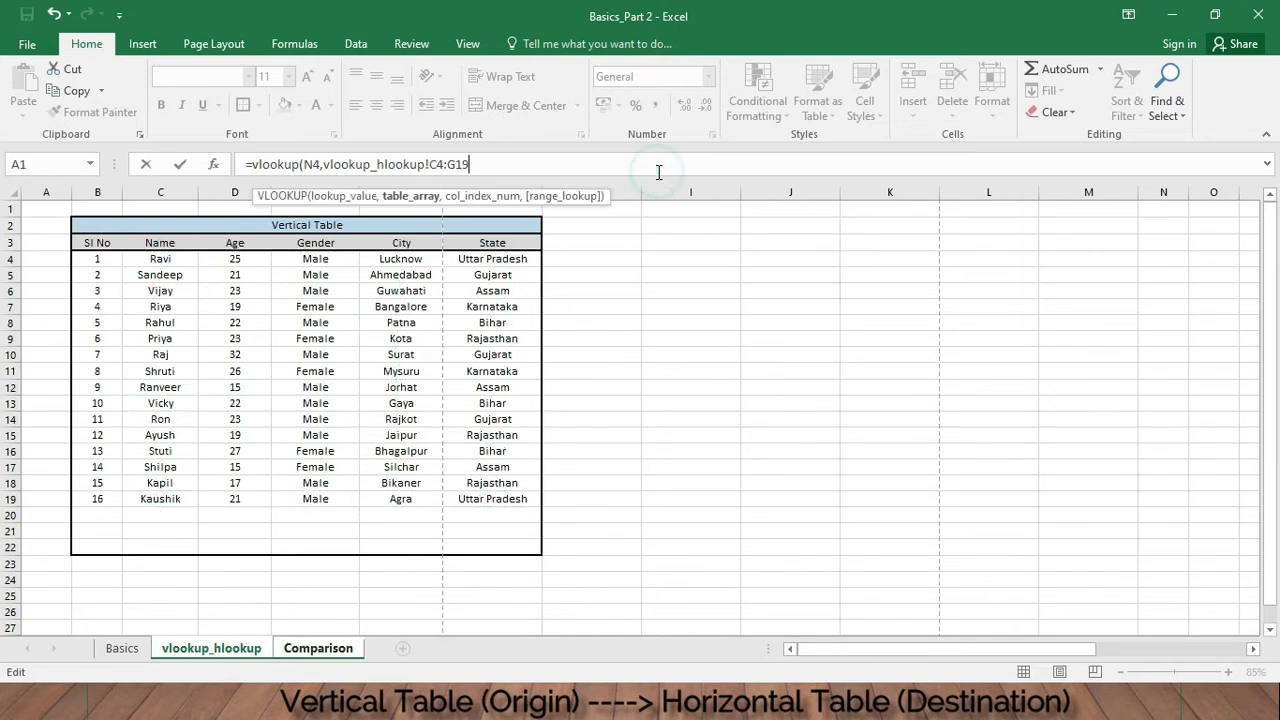
pyautogui.write(',')
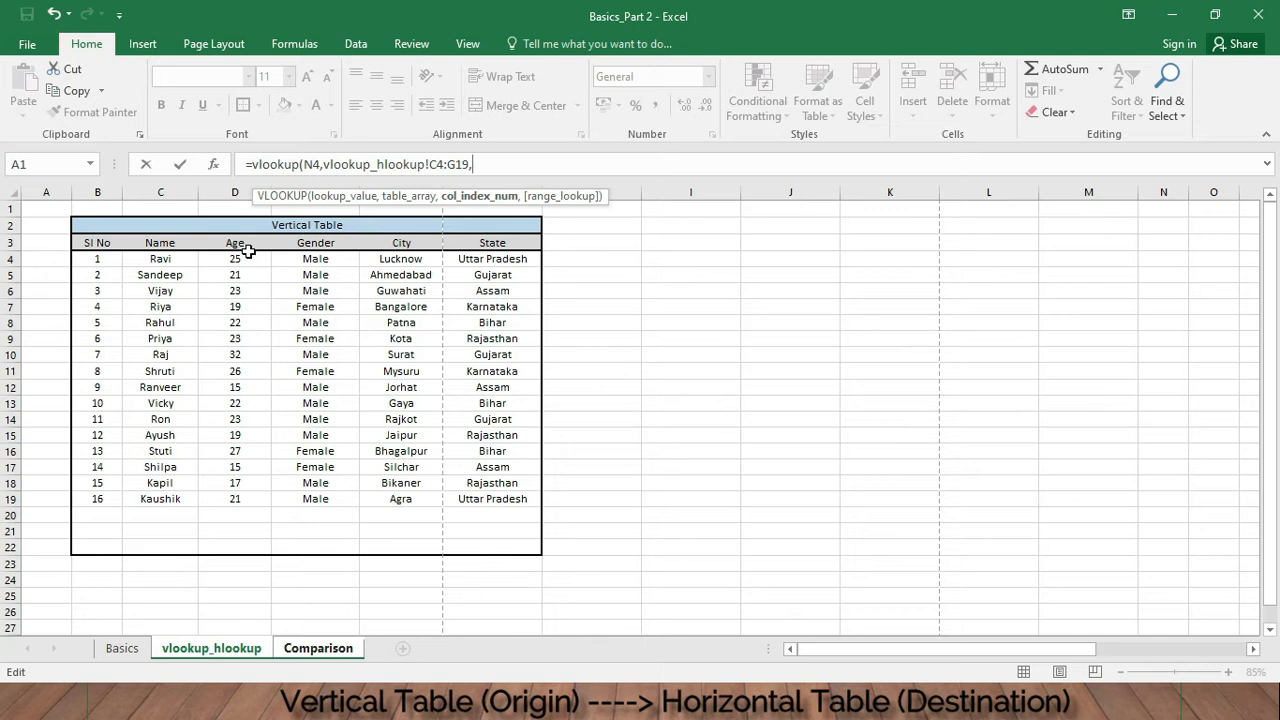
pyautogui.write('2,')
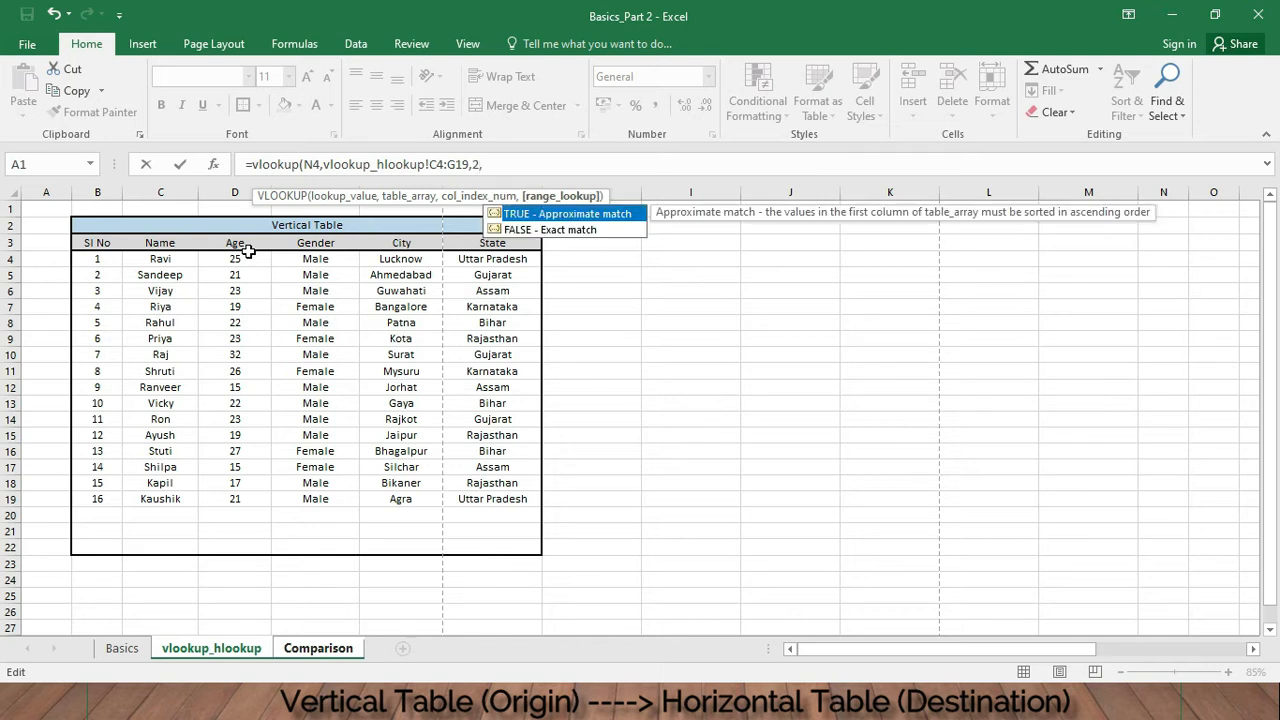
pyautogui.write('false)')
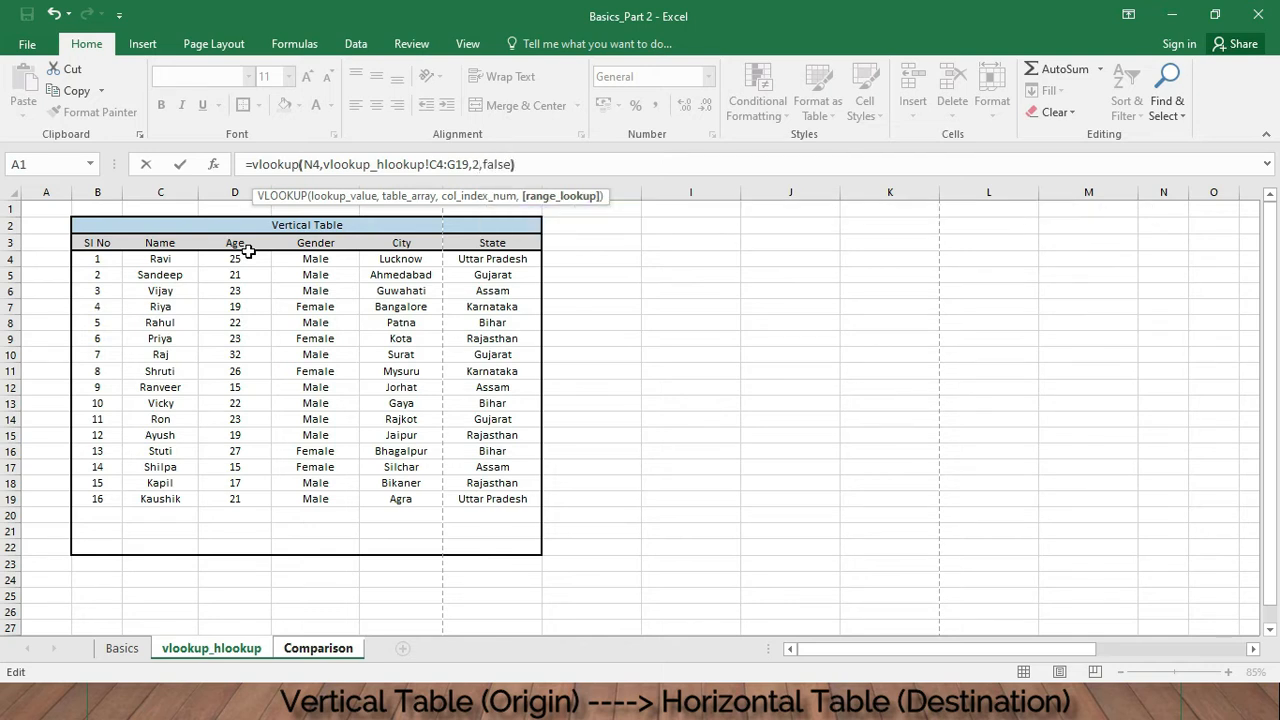
pyautogui.press('Return')
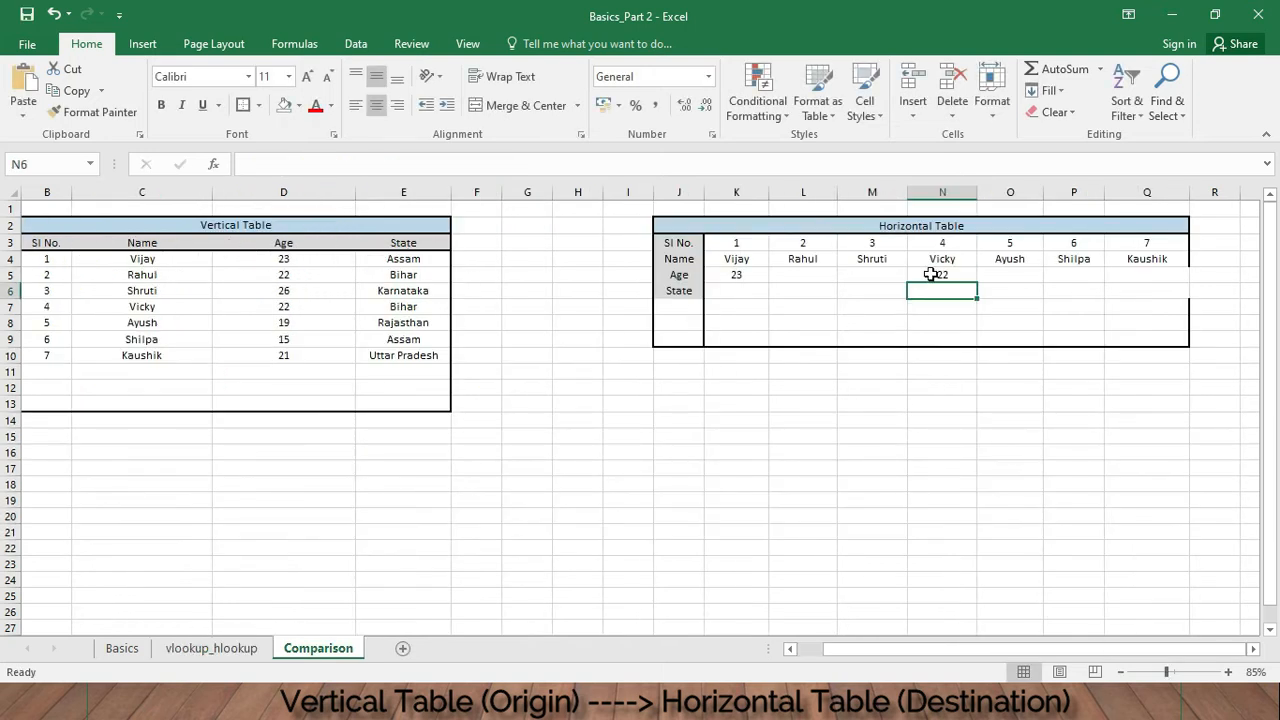
# - Copy the Age formula from K5 across into L5:M5 and from N5 across into O5:P5
pyautogui.click(929, 274)
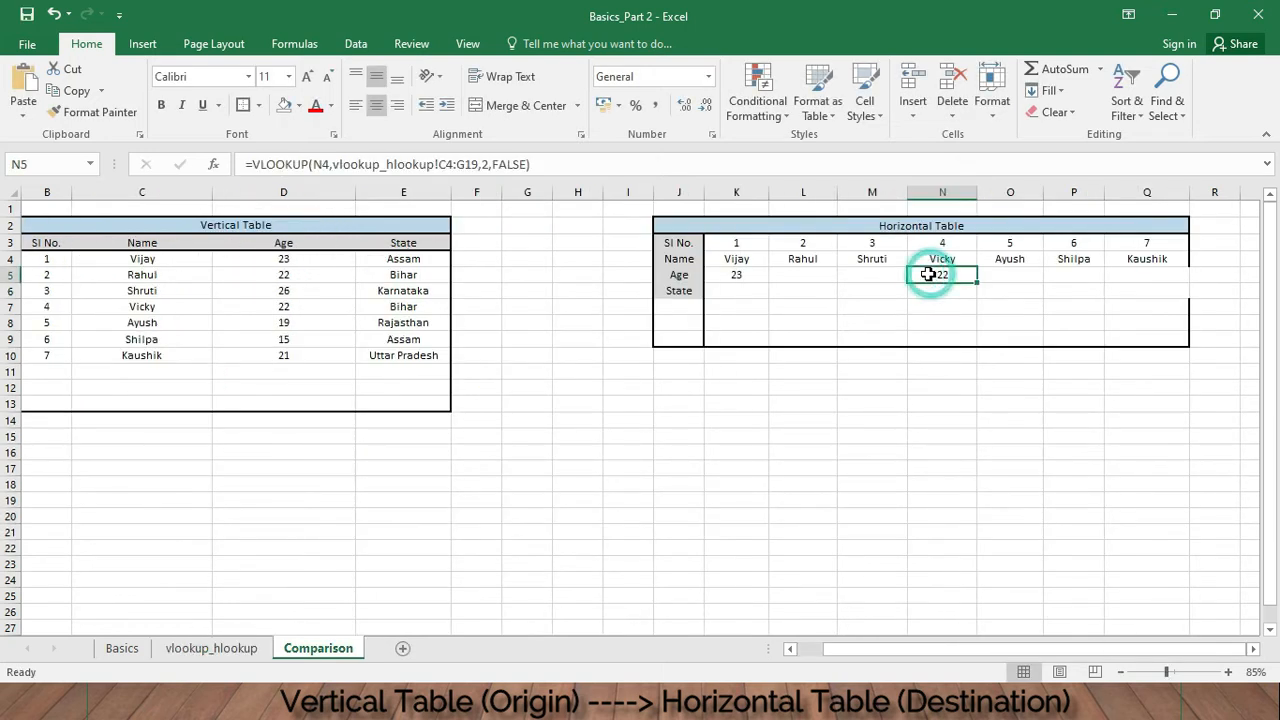
pyautogui.click(743, 277)
pyautogui.click(810, 280)
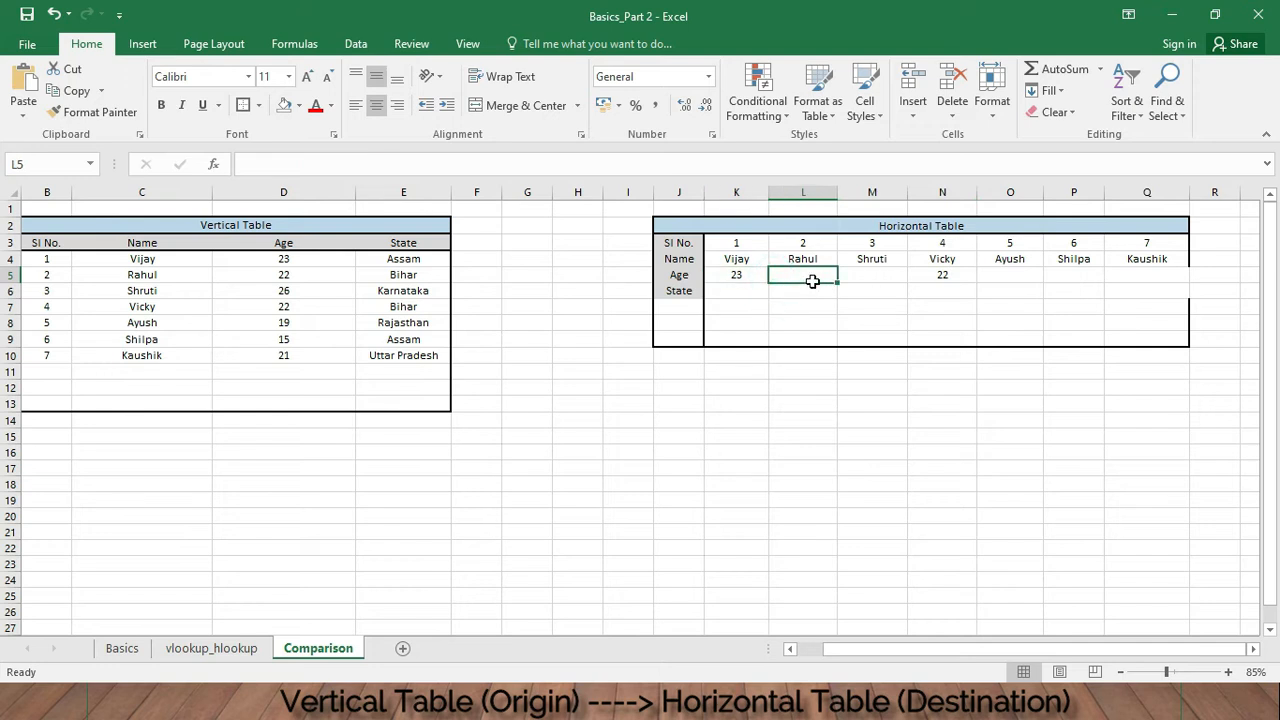
pyautogui.click(741, 273)
pyautogui.moveTo(768, 283); pyautogui.dragTo(893, 287)
pyautogui.click(946, 274)
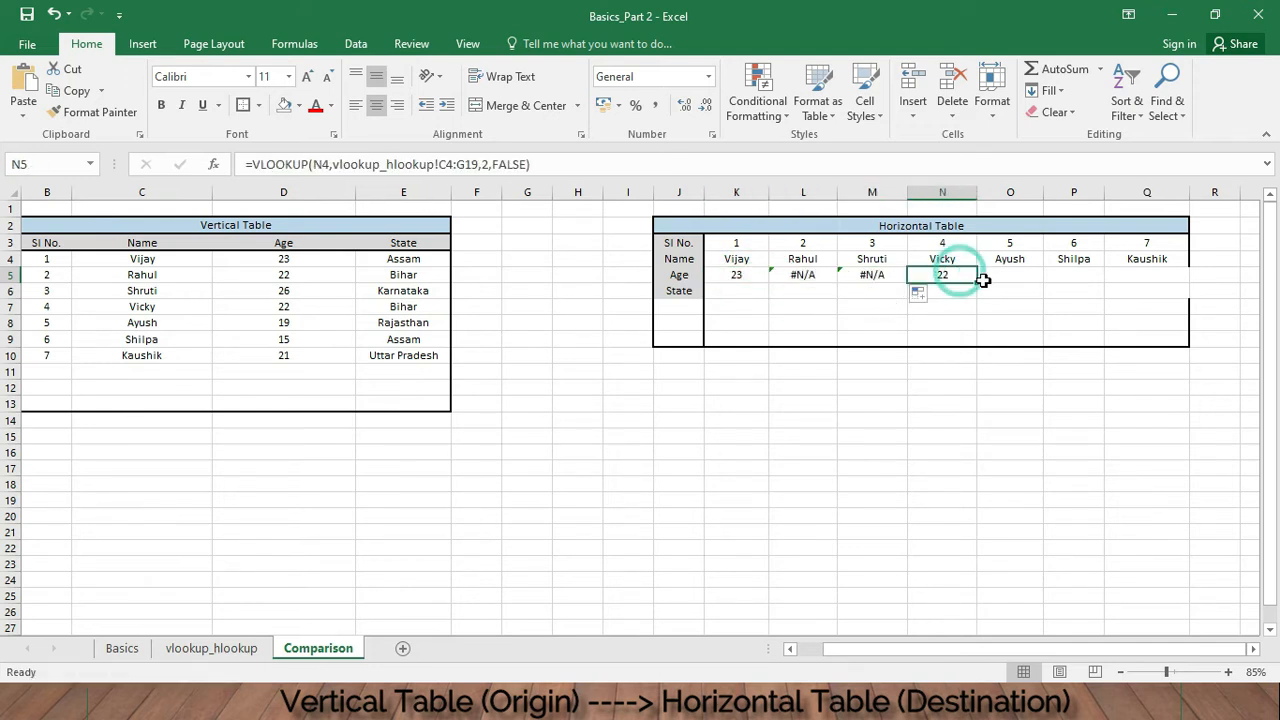
pyautogui.moveTo(1004, 282); pyautogui.dragTo(1080, 283)
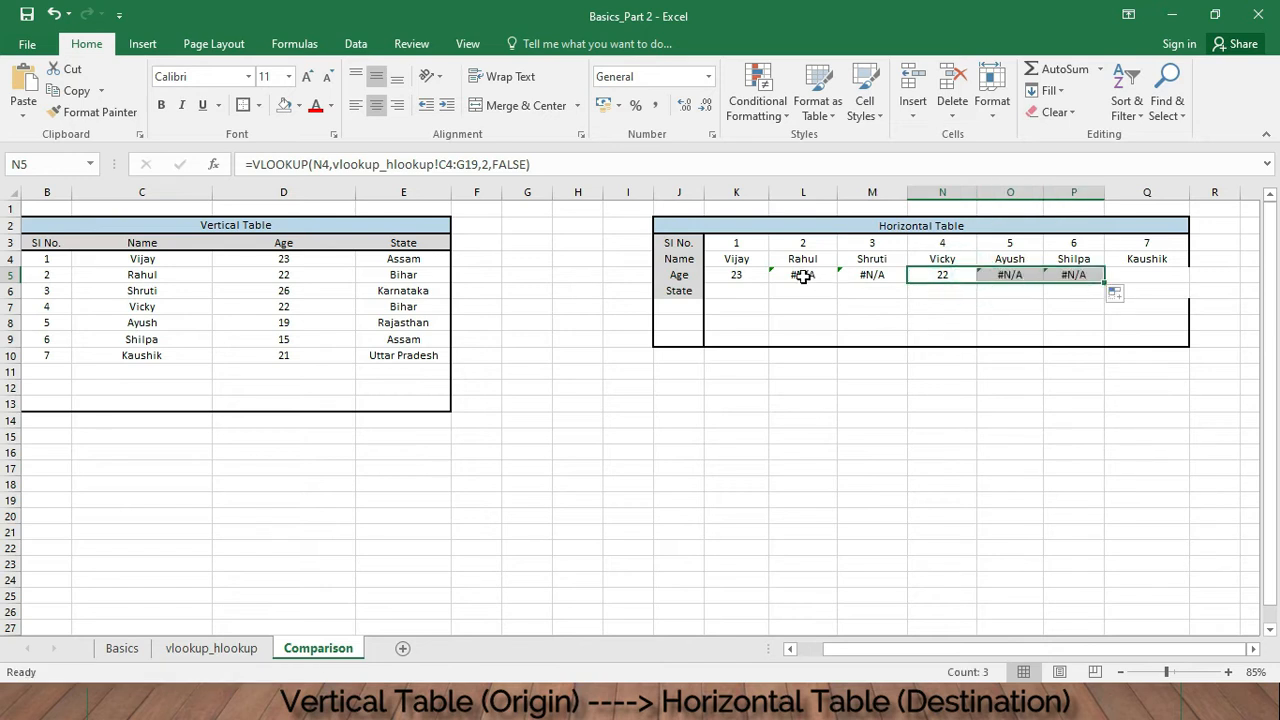
# - Inspect the formulas in K5, L5 and M5 to compare their lookup values and table array ranges
pyautogui.click(805, 278)
pyautogui.click(870, 277)
pyautogui.click(808, 277)
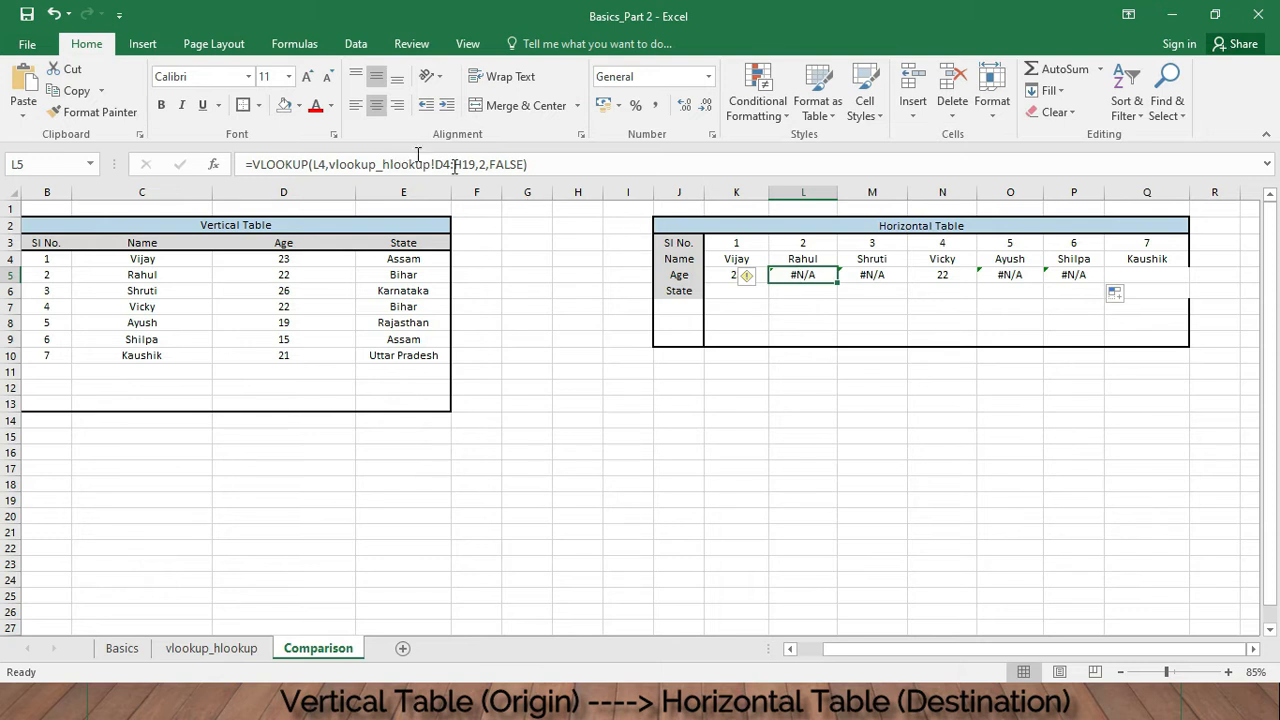
pyautogui.click(725, 274)
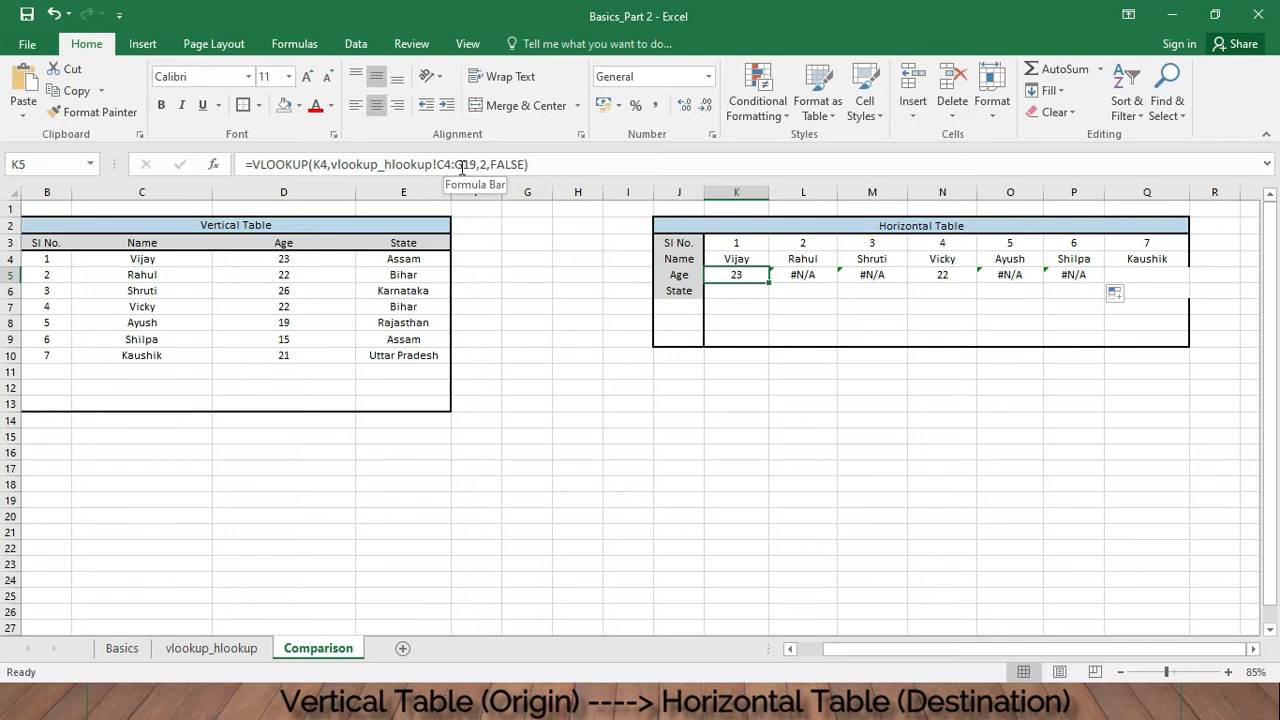
pyautogui.click(793, 277)
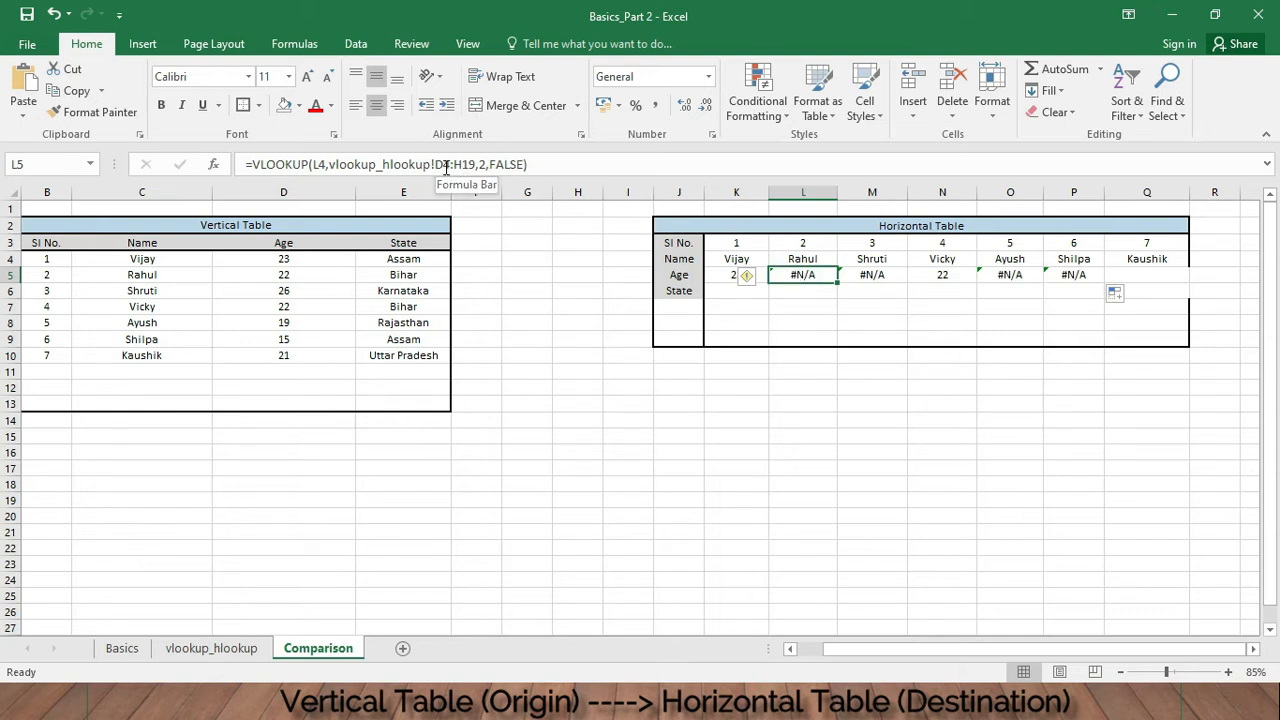
pyautogui.click(866, 277)
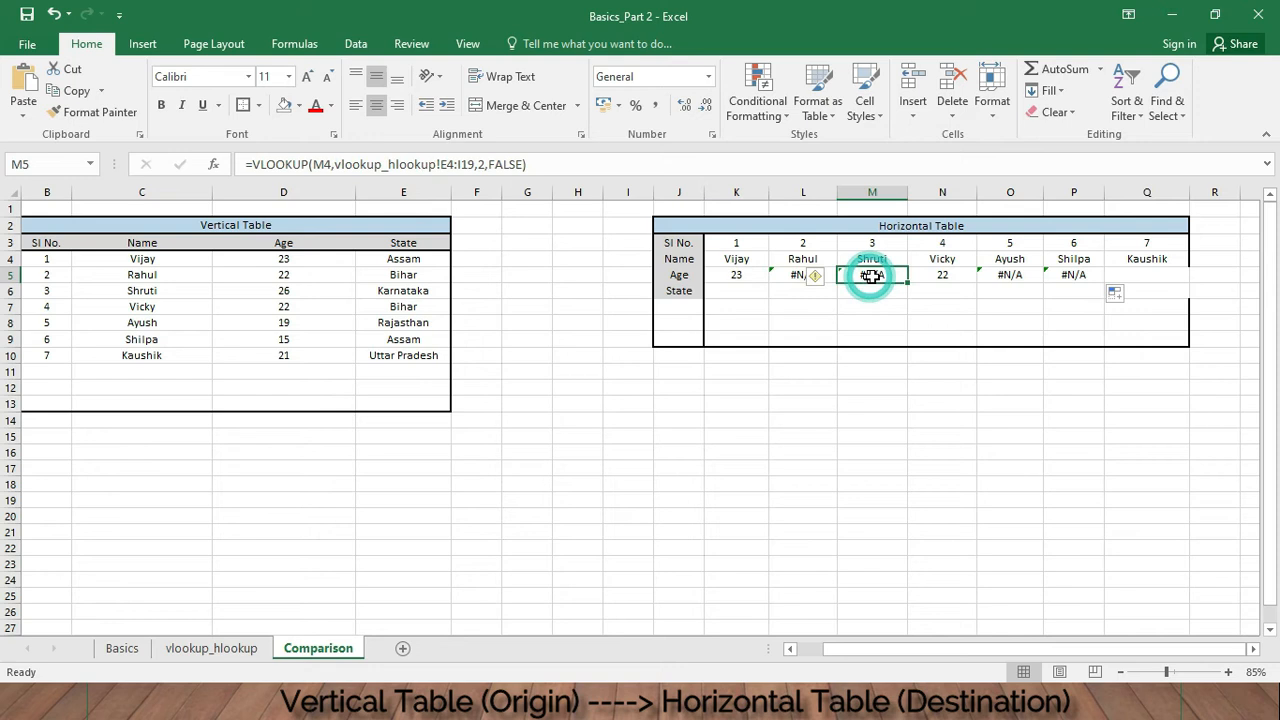
pyautogui.click(745, 274)
pyautogui.click(778, 276)
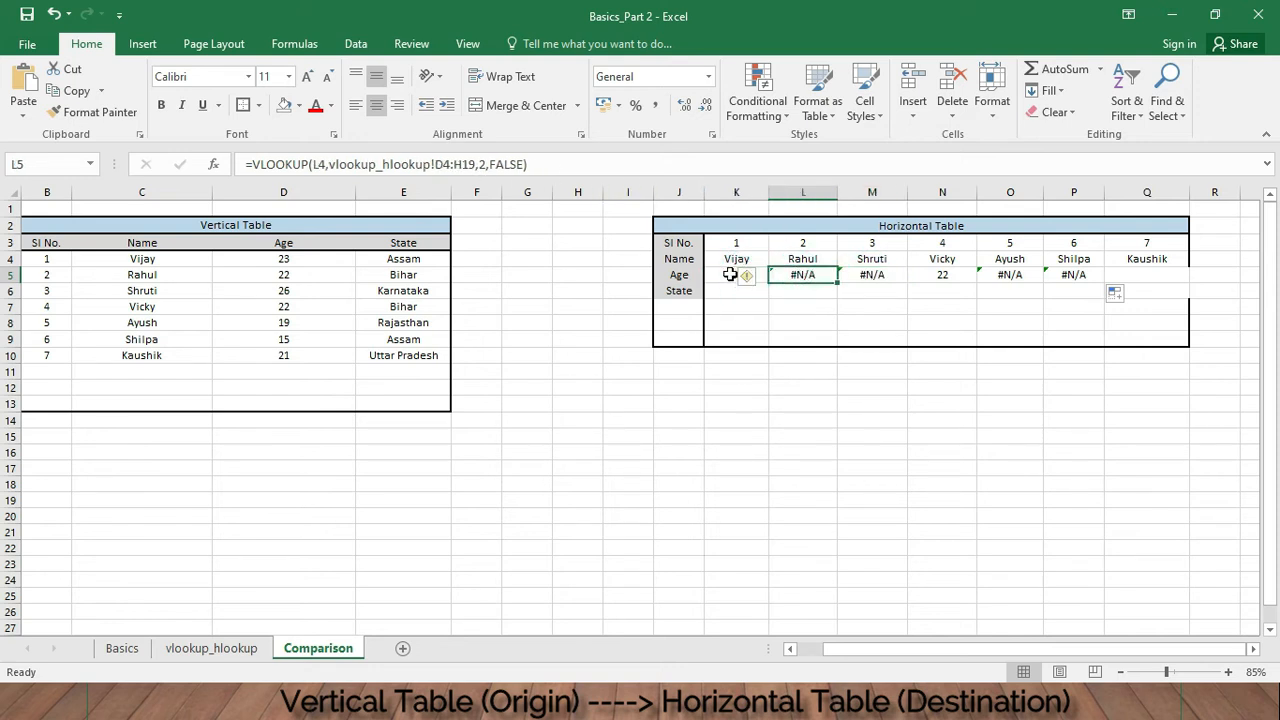
pyautogui.click(728, 274)
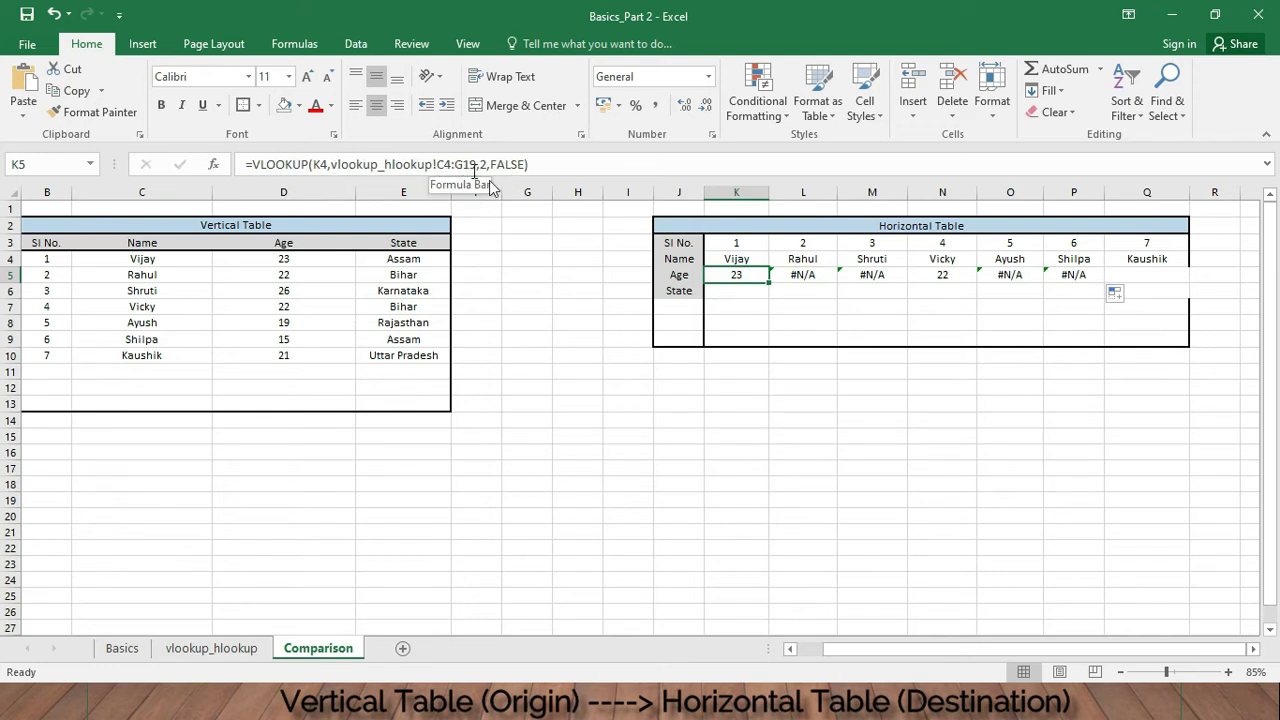
# - Examine the source table's columns on the vlookup_hlookup sheet and recheck the L5 formula's table range
pyautogui.click(211, 648)
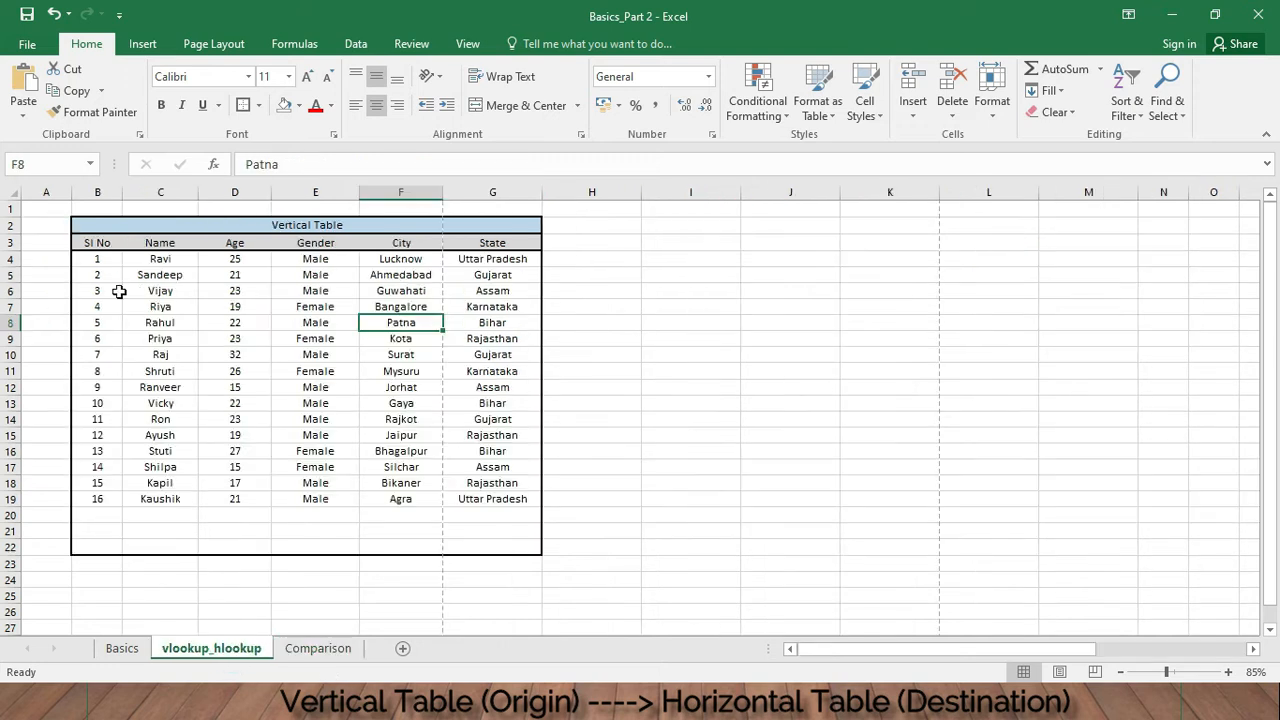
pyautogui.click(164, 190)
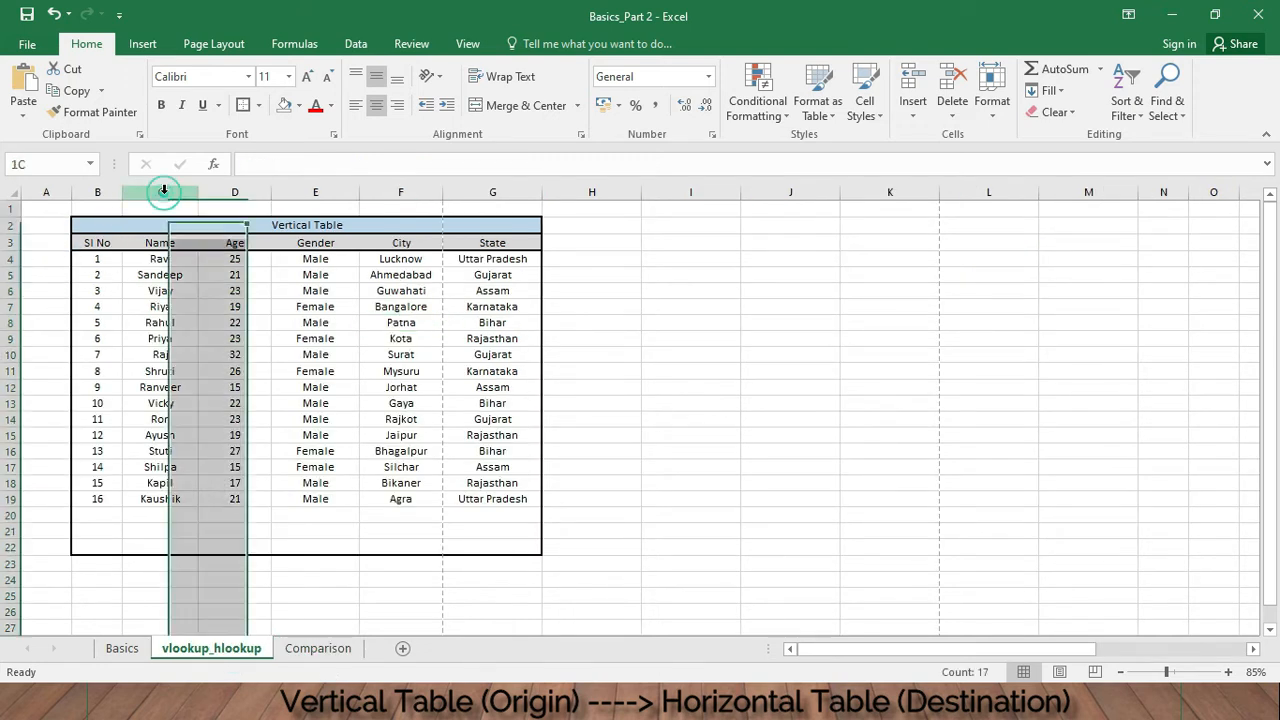
pyautogui.click(157, 259)
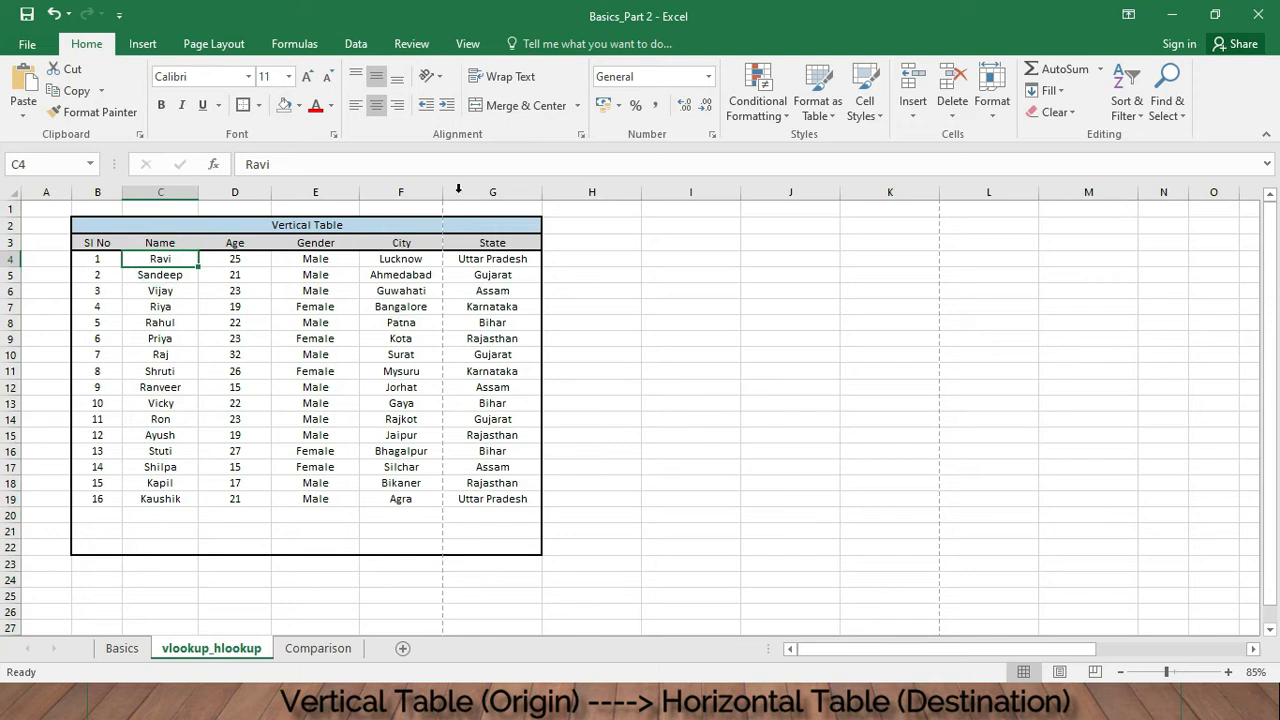
pyautogui.click(491, 193)
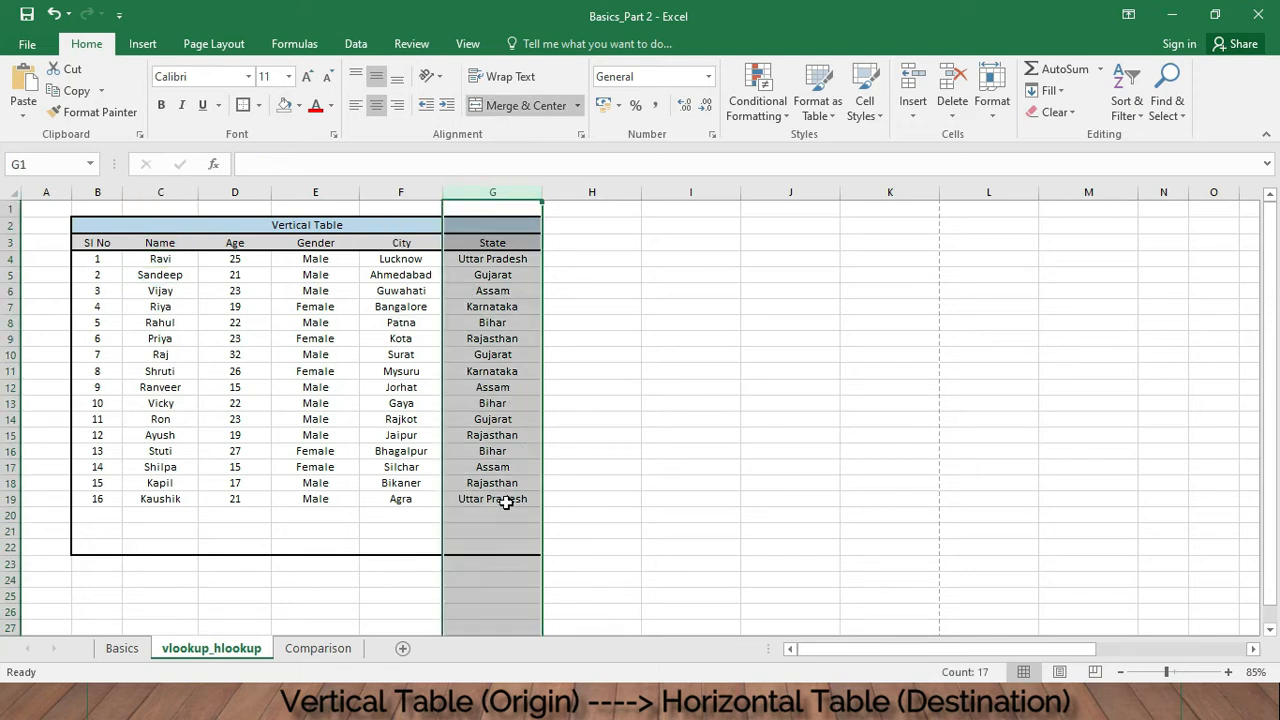
pyautogui.click(505, 500)
pyautogui.click(12, 499)
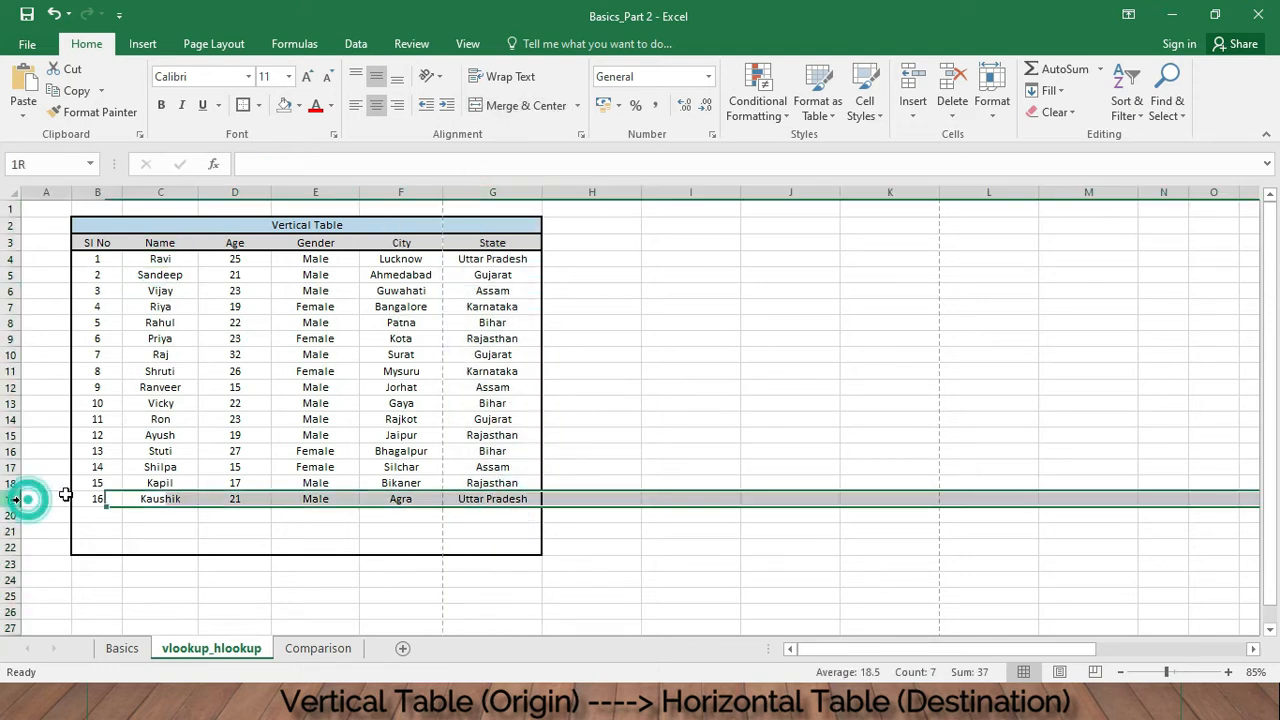
pyautogui.click(423, 378)
pyautogui.click(492, 259)
pyautogui.click(492, 192)
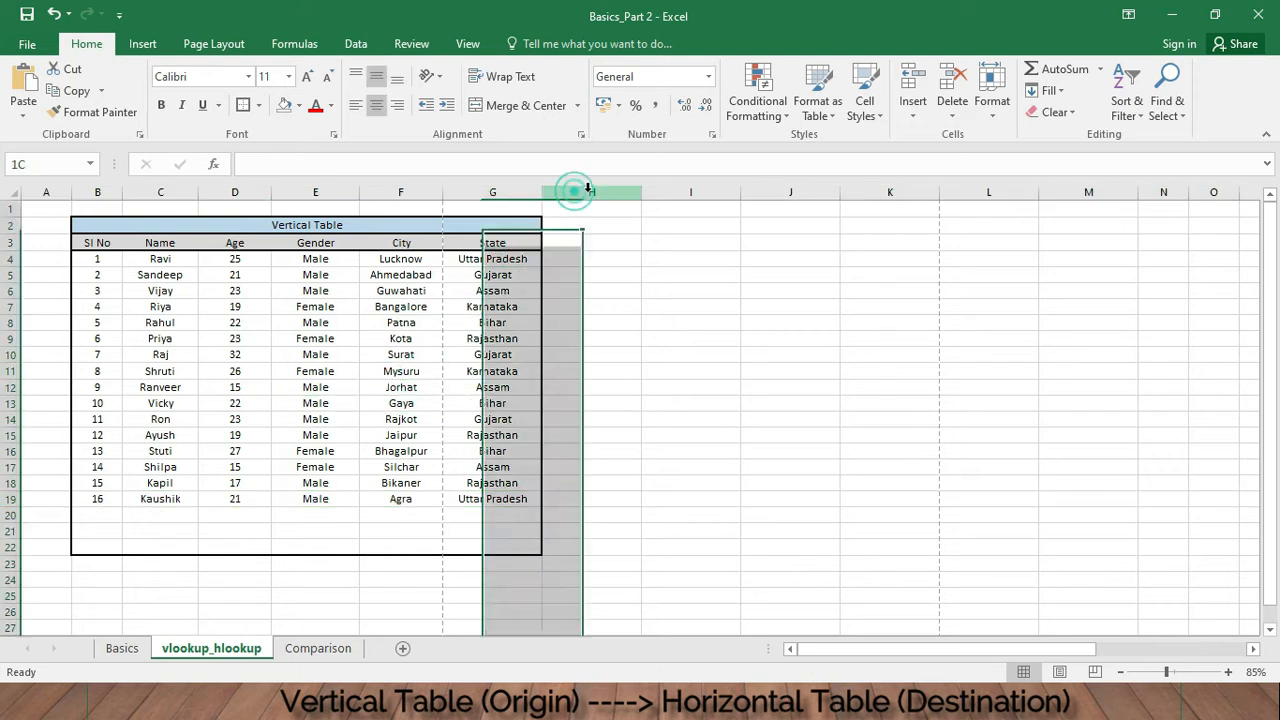
pyautogui.click(592, 192)
pyautogui.click(714, 273)
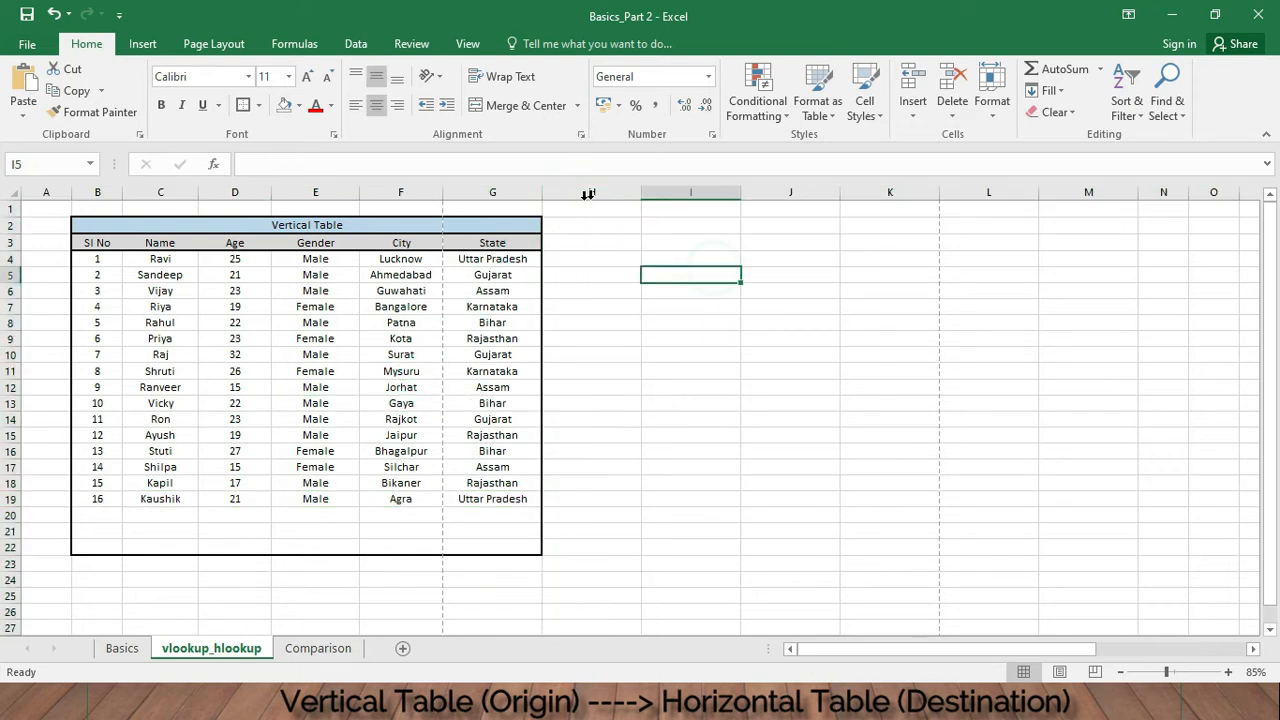
pyautogui.click(590, 192)
pyautogui.click(795, 192)
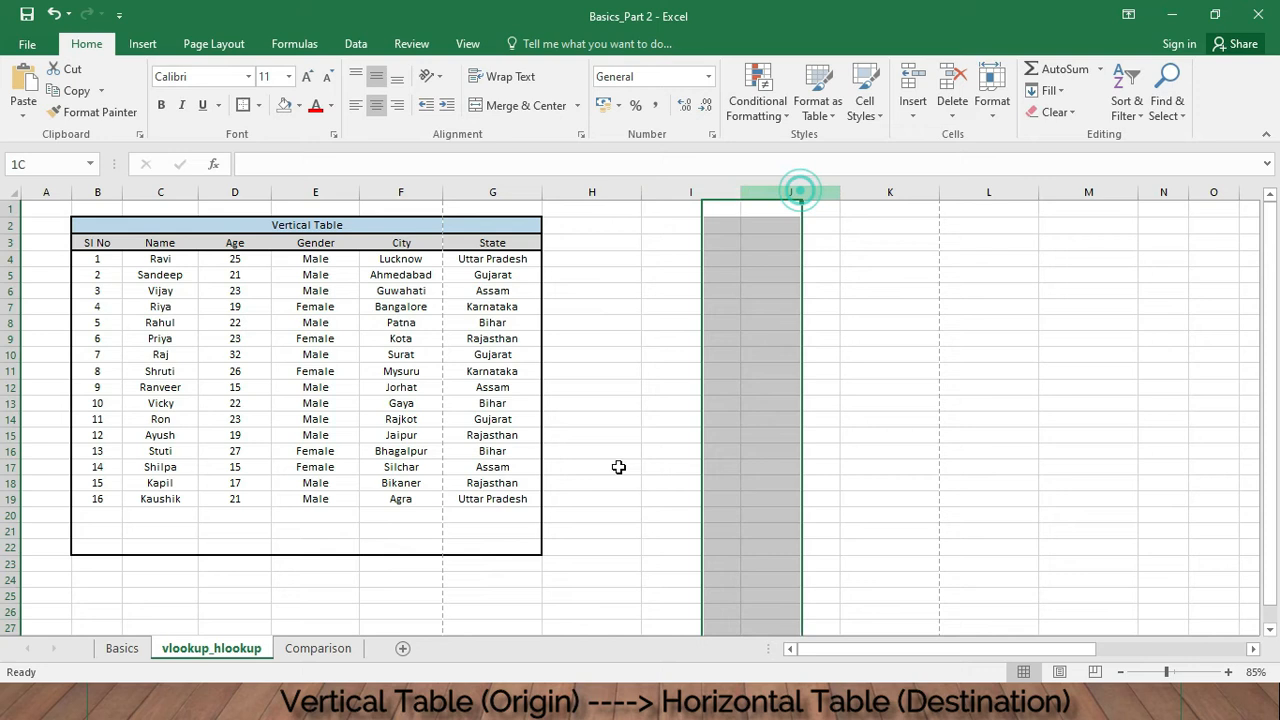
pyautogui.click(305, 652)
pyautogui.click(826, 274)
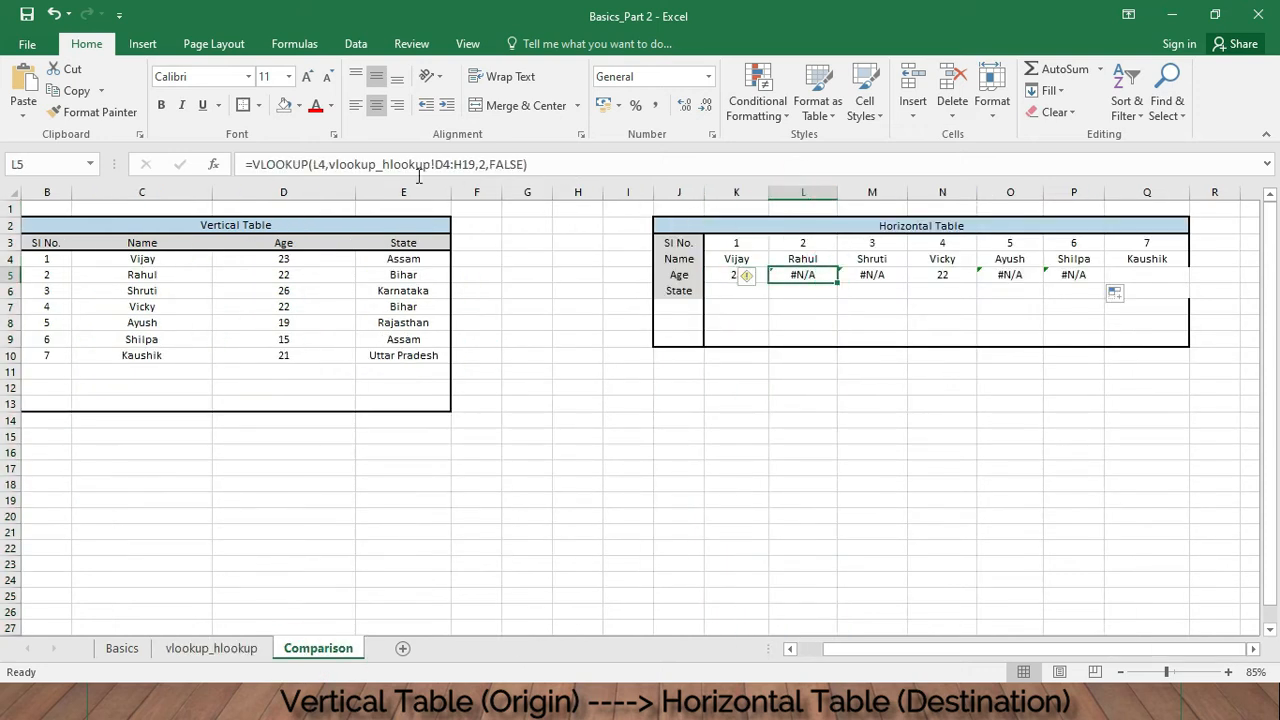
pyautogui.click(460, 165)
pyautogui.click(880, 274)
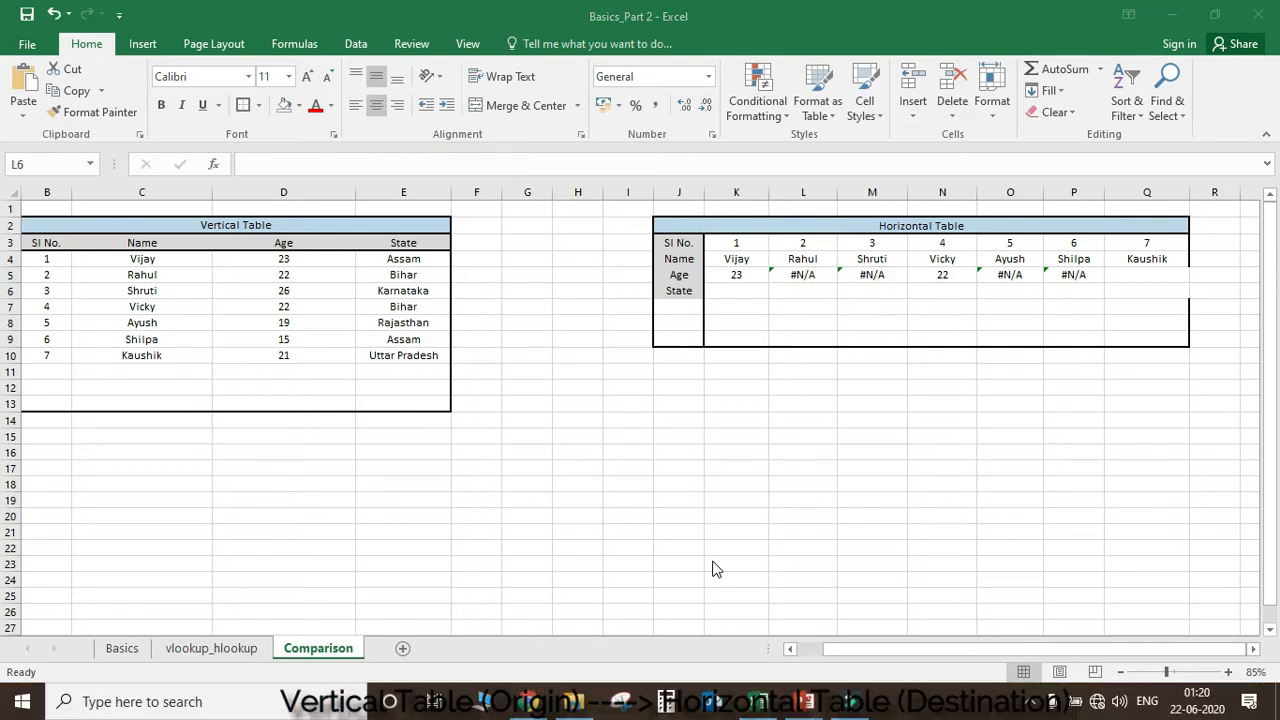
# - Make the table array in K5's formula absolute as $C$4:$G$19 and re-enter the formula
pyautogui.click(736, 278)
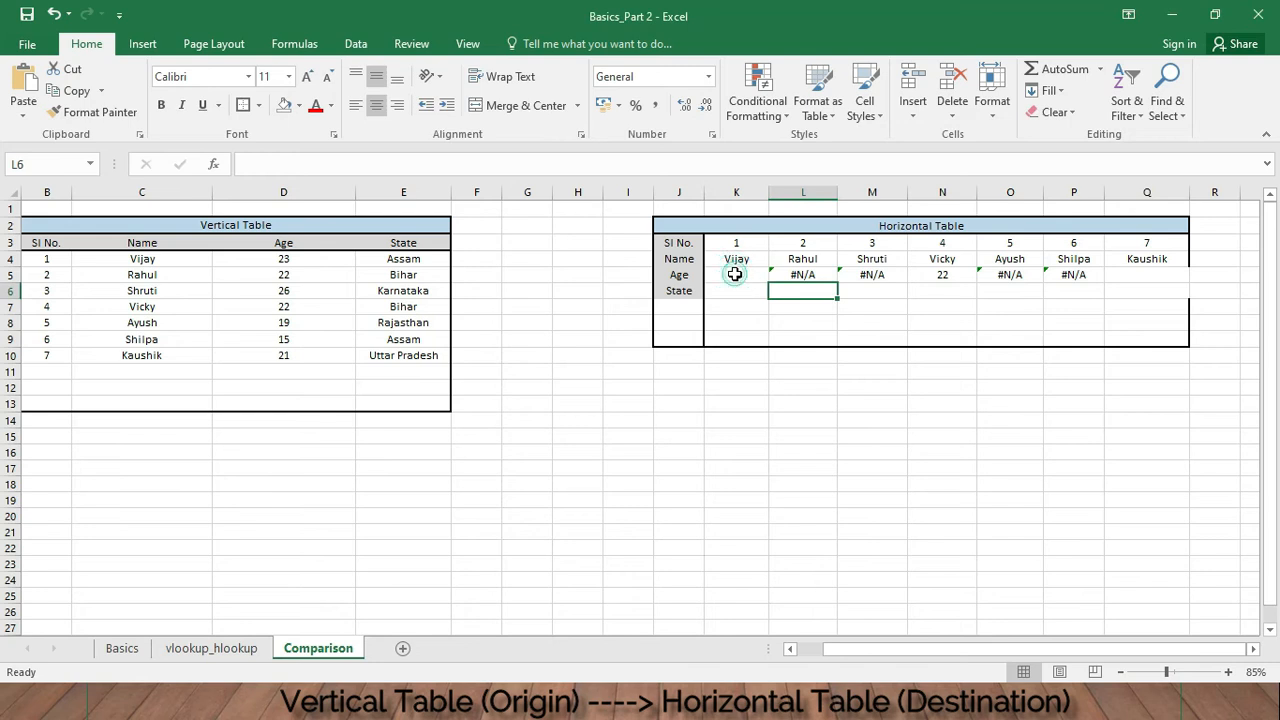
pyautogui.click(438, 164)
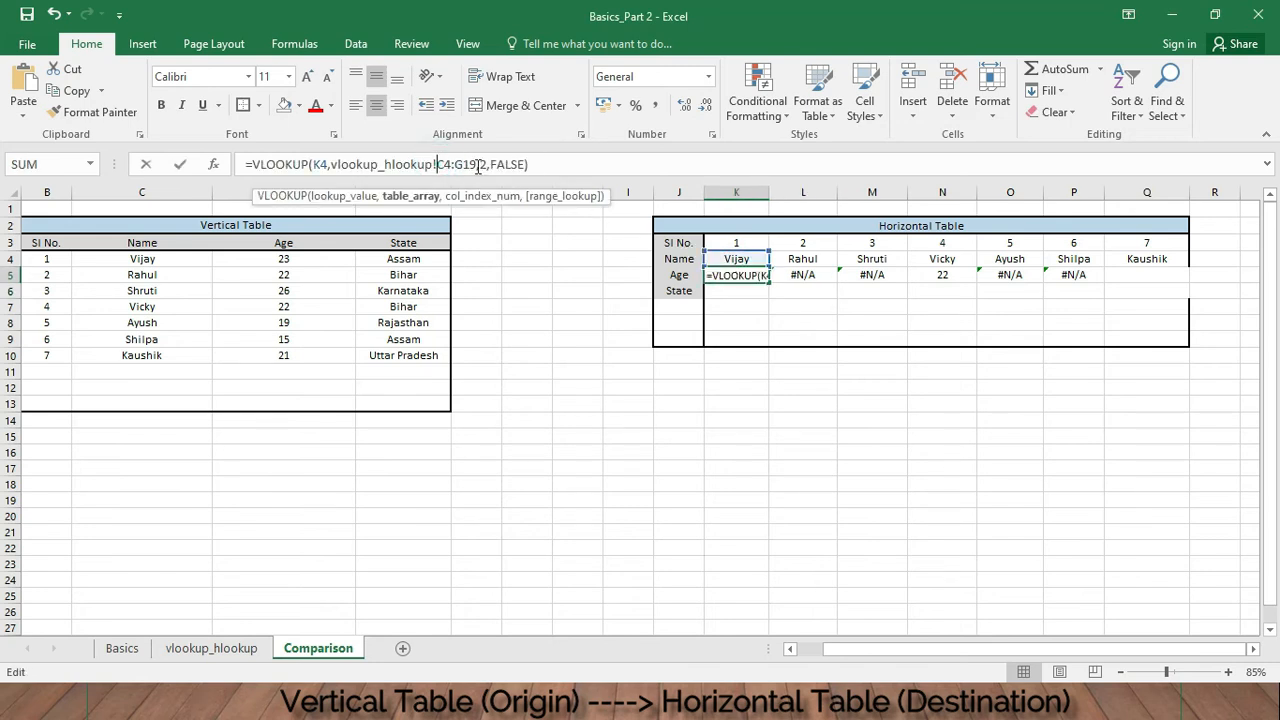
pyautogui.write('$C')
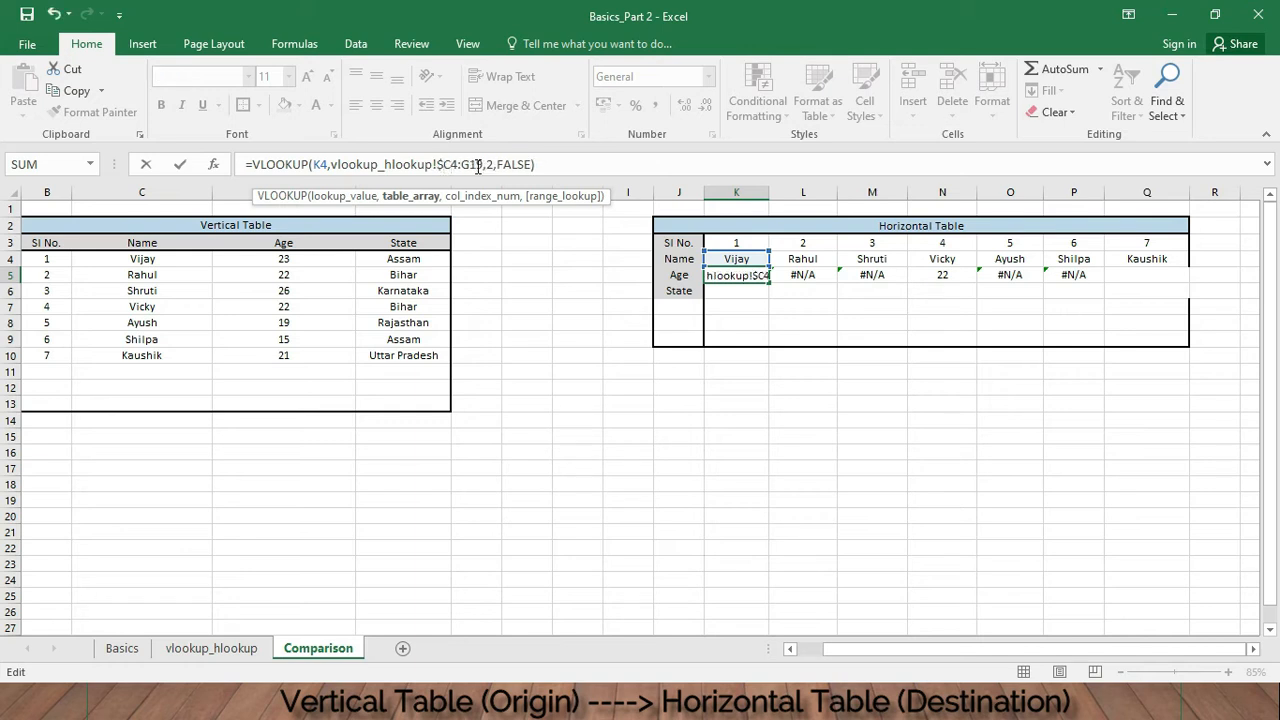
pyautogui.write('$4:')
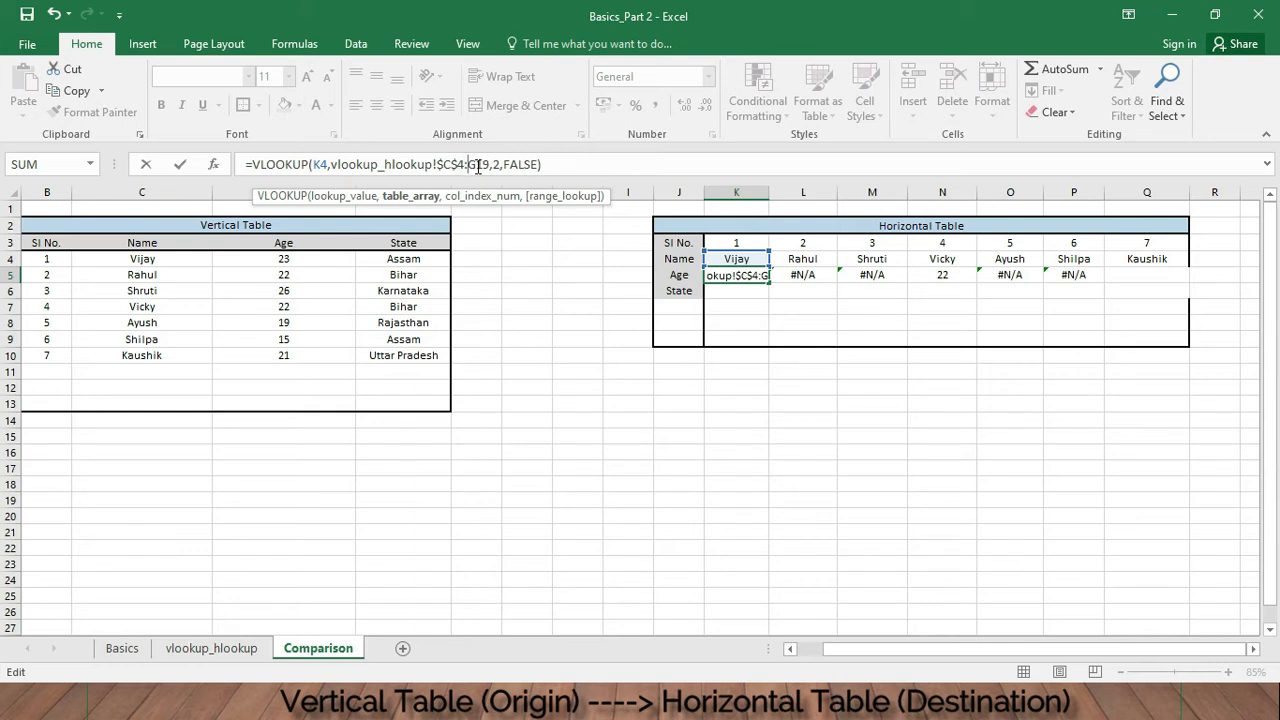
pyautogui.write('$')
pyautogui.press('Right')
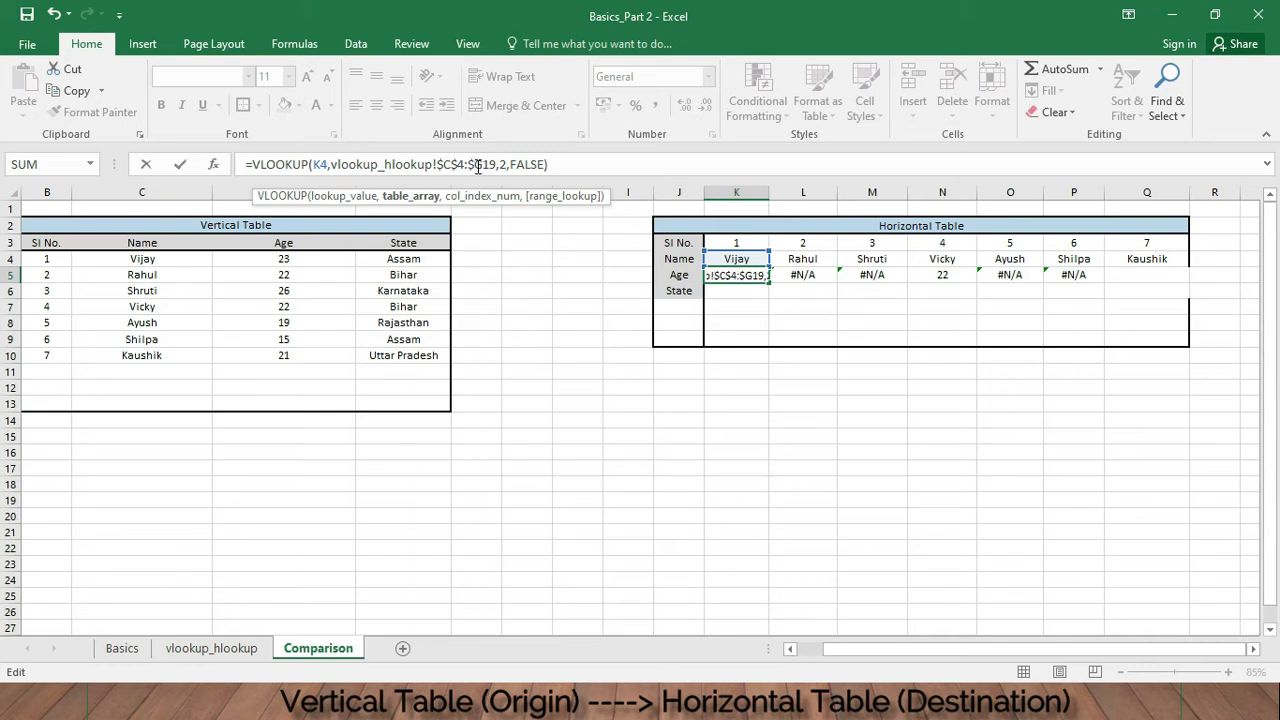
pyautogui.write('$')
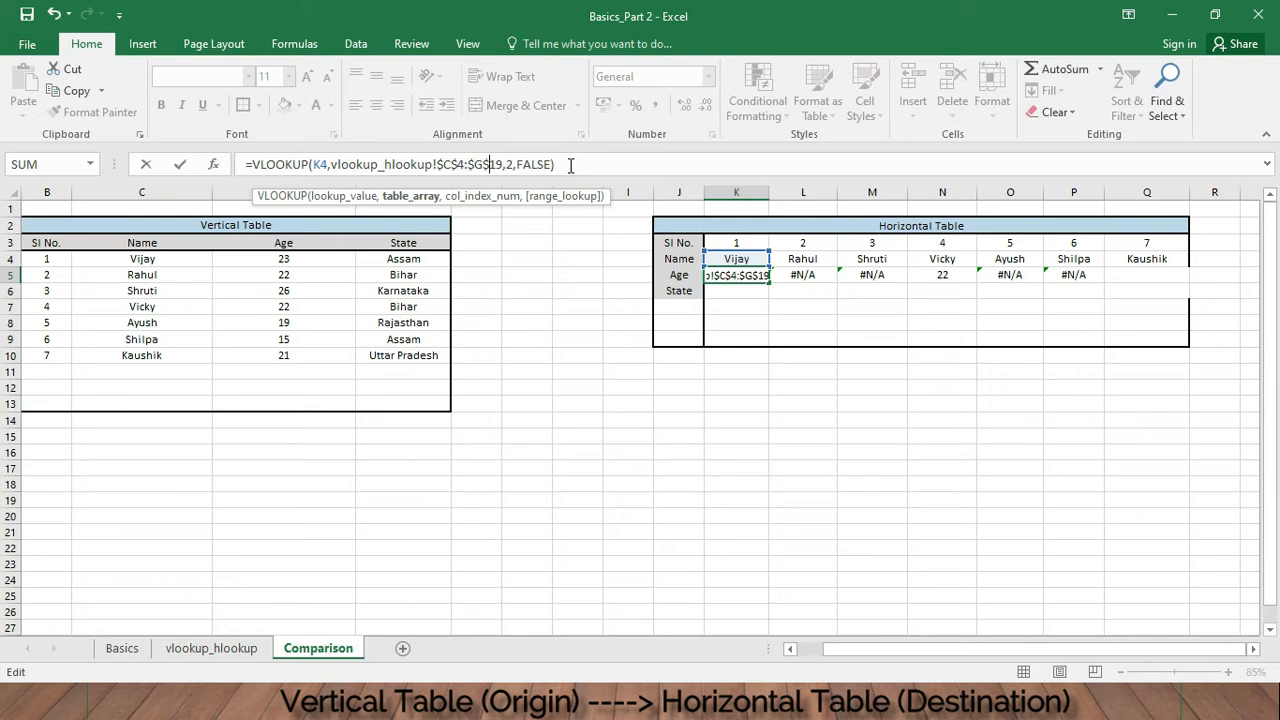
pyautogui.press('Return')
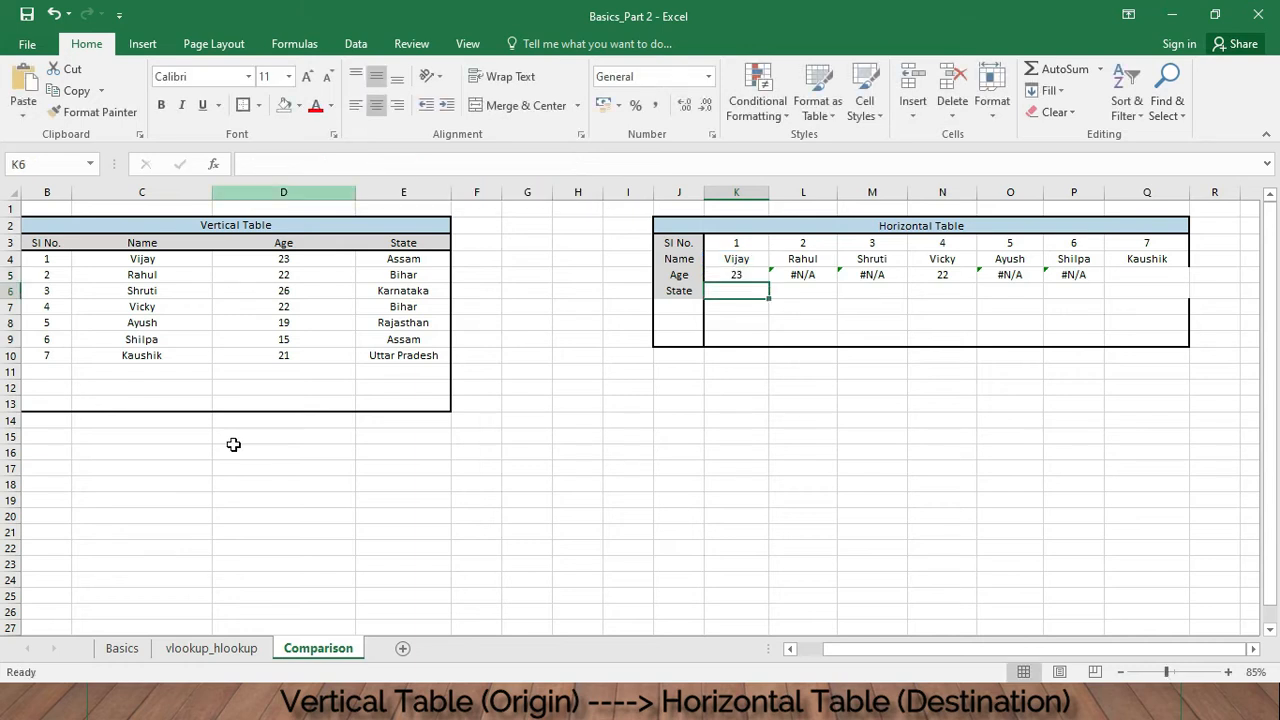
# - Check the source table's range on the vlookup_hlookup sheet, then return to the Comparison sheet
pyautogui.click(185, 648)
pyautogui.moveTo(165, 260); pyautogui.dragTo(490, 503)
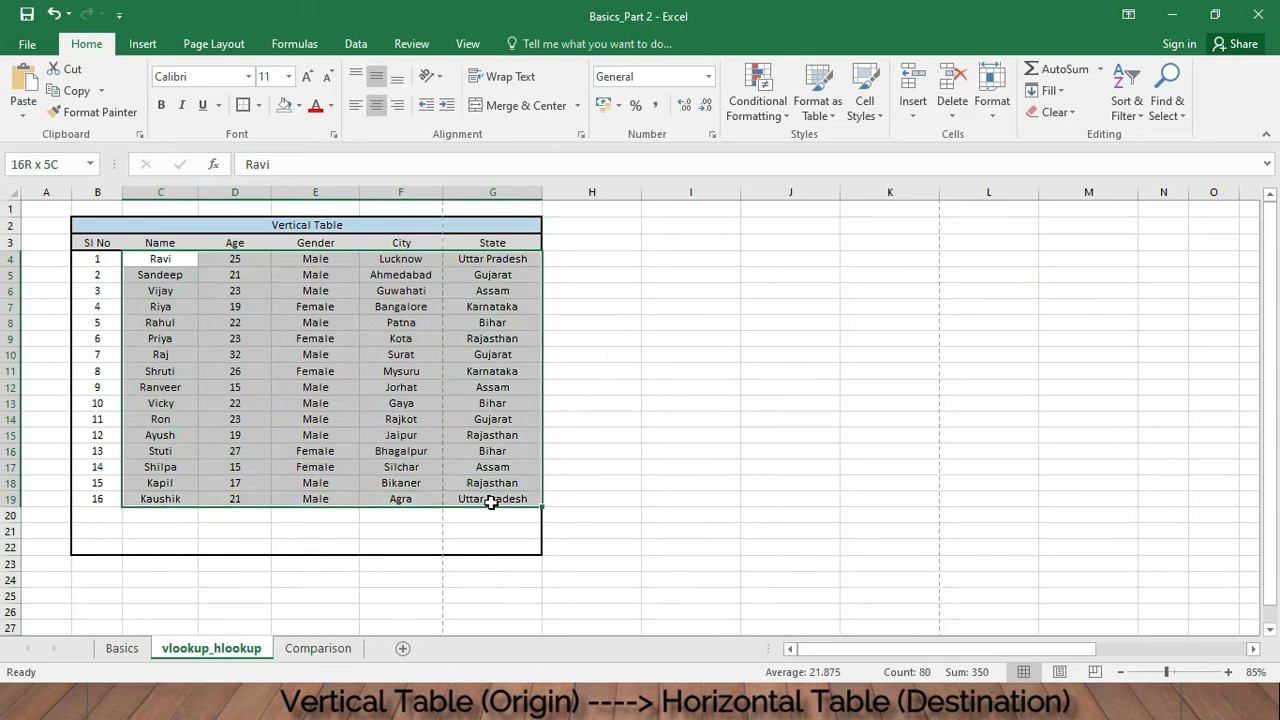
pyautogui.click(318, 648)
# - Copy the K5 Age formula across into L5:M5 and the N5 formula across the next cells
pyautogui.click(752, 276)
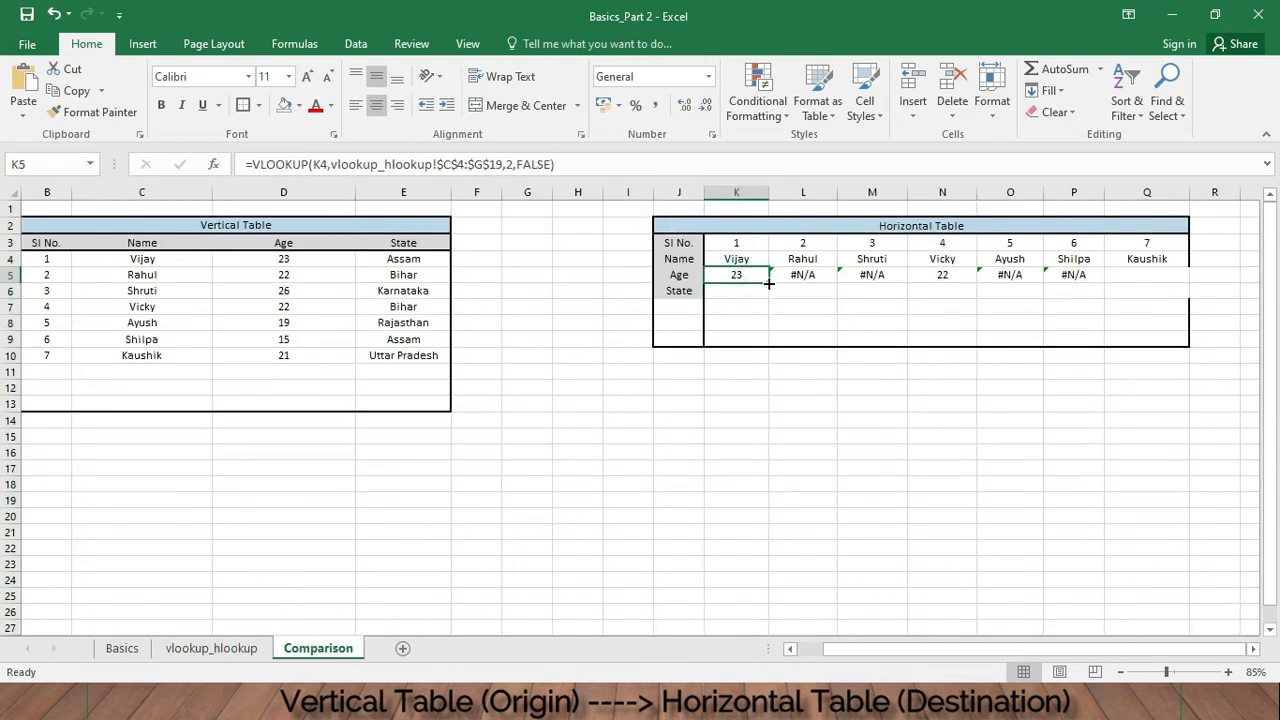
pyautogui.moveTo(769, 282); pyautogui.dragTo(897, 322)
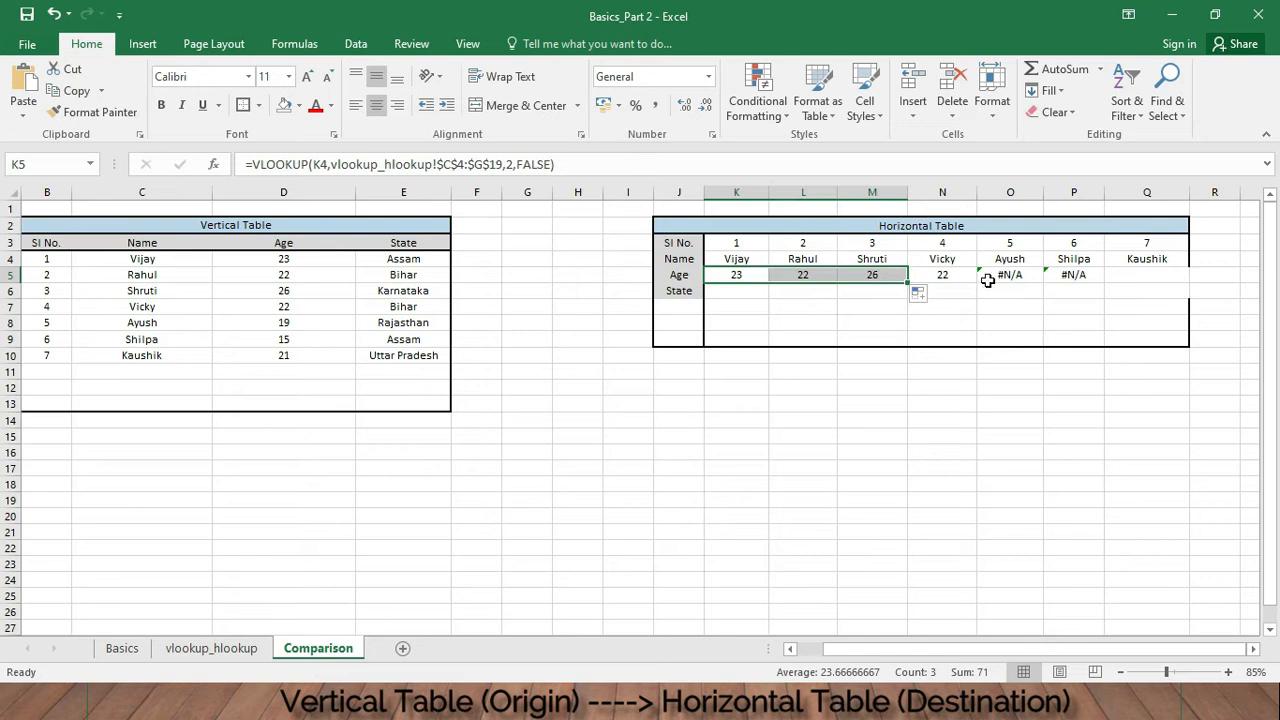
pyautogui.click(958, 276)
pyautogui.moveTo(976, 283); pyautogui.dragTo(1057, 281)
# - Make the table array in N5's formula absolute as $C$4:$G$19 and re-enter the formula
pyautogui.click(948, 276)
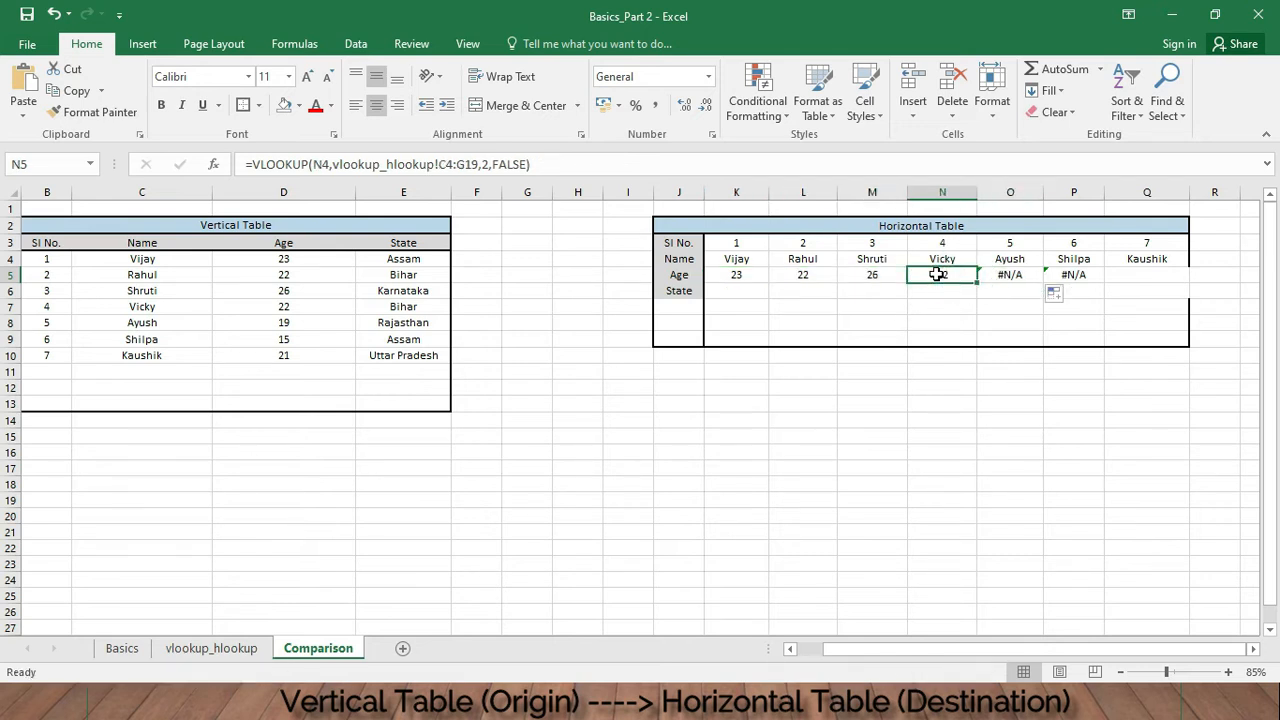
pyautogui.click(444, 164)
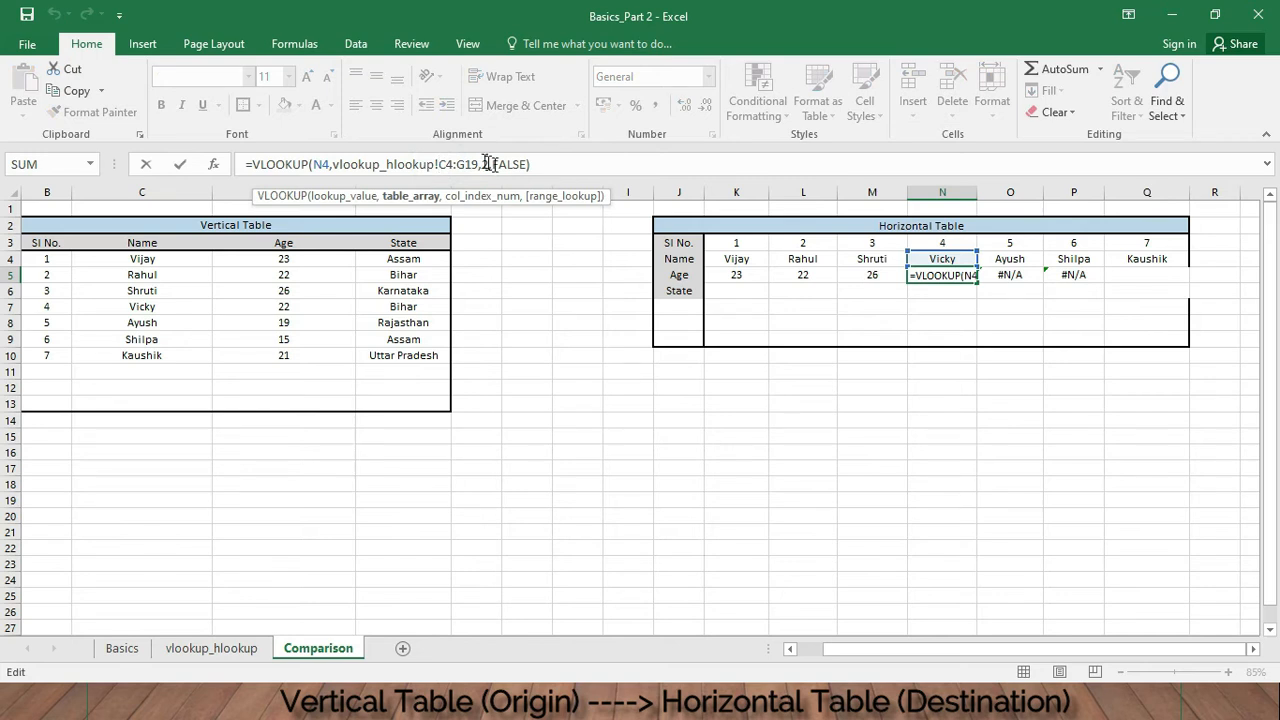
pyautogui.write('$')
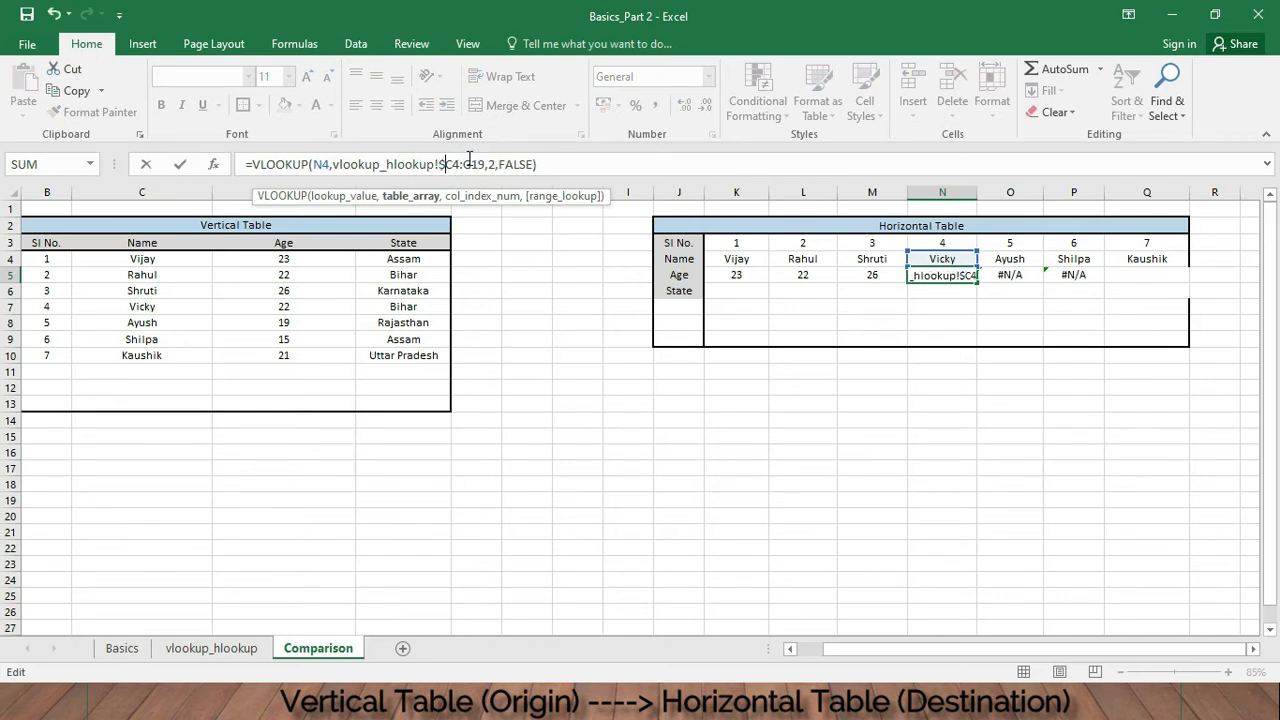
pyautogui.press('Right')
pyautogui.write('$')
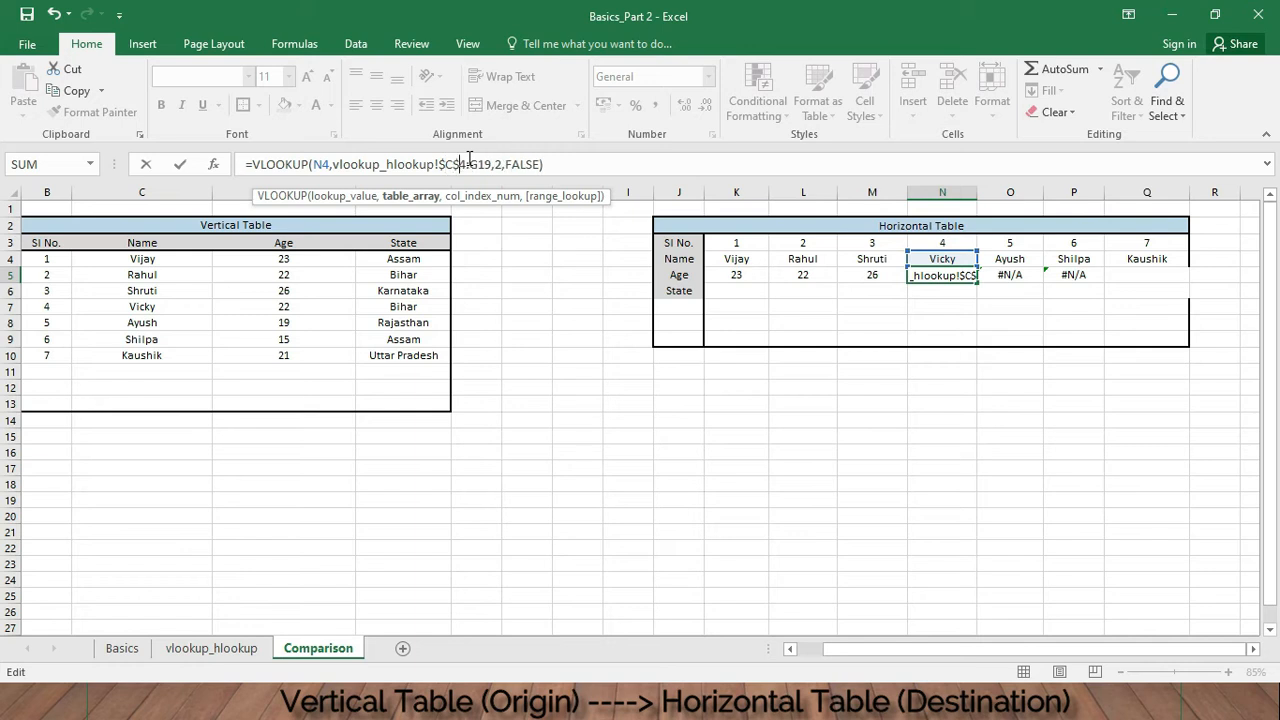
pyautogui.press('Right')
pyautogui.press('Right')
pyautogui.write('$C')
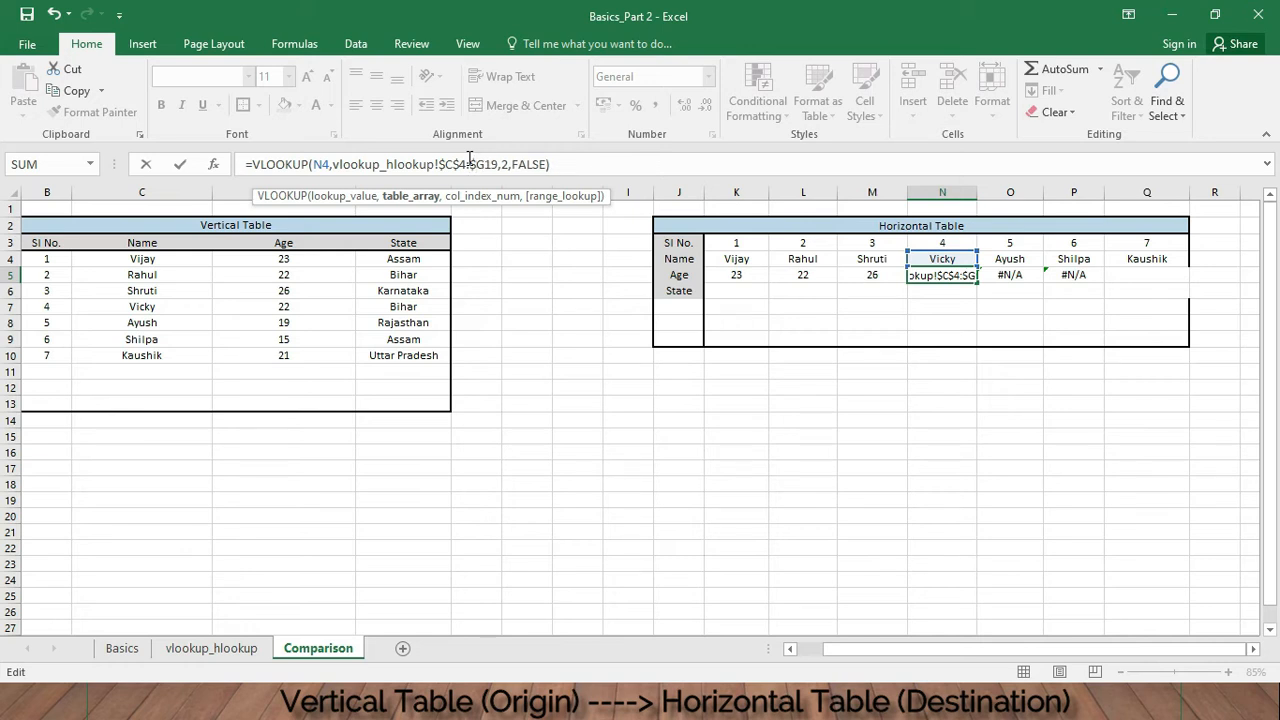
pyautogui.write('$')
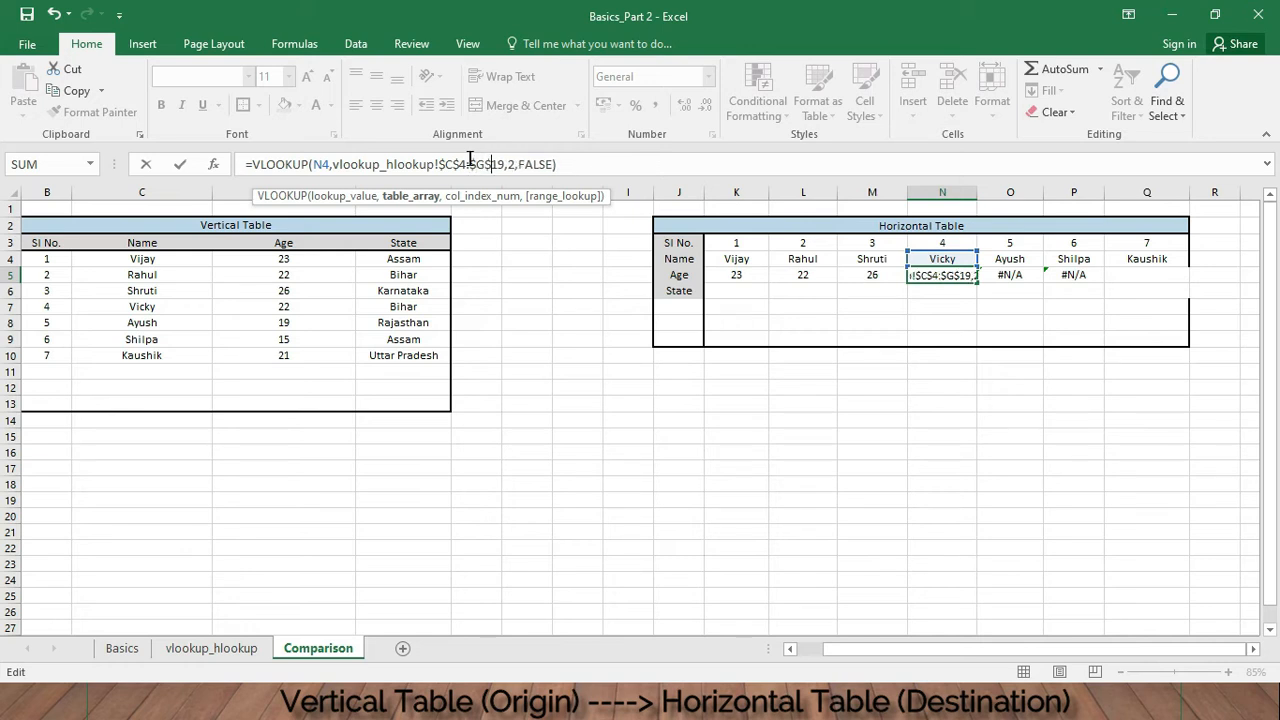
pyautogui.press('Return')
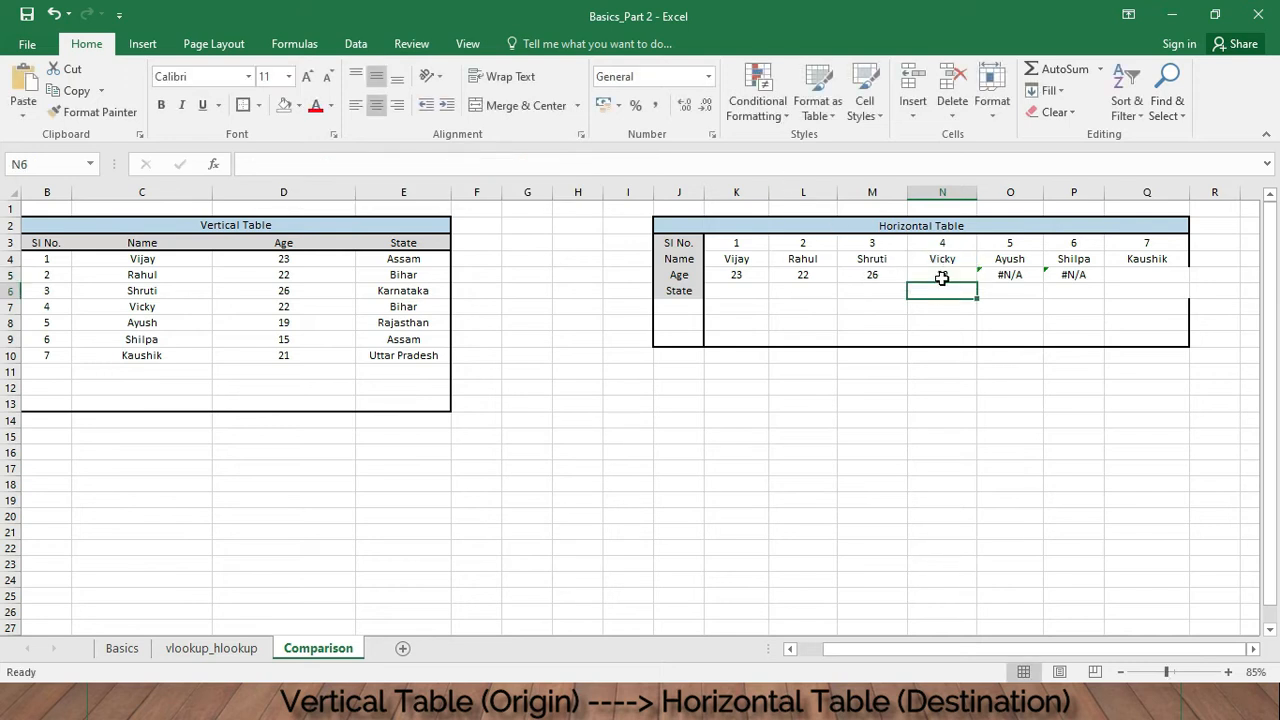
# - Copy the N5 Age formula across into O5:Q5
pyautogui.click(942, 275)
pyautogui.moveTo(977, 289); pyautogui.dragTo(1150, 283)
# - In K6 enter =VLOOKUP(K4,vlookup_hlookup!C4:G19,5,FALSE) to look up the State, selecting the range from the source sheet
pyautogui.click(745, 292)
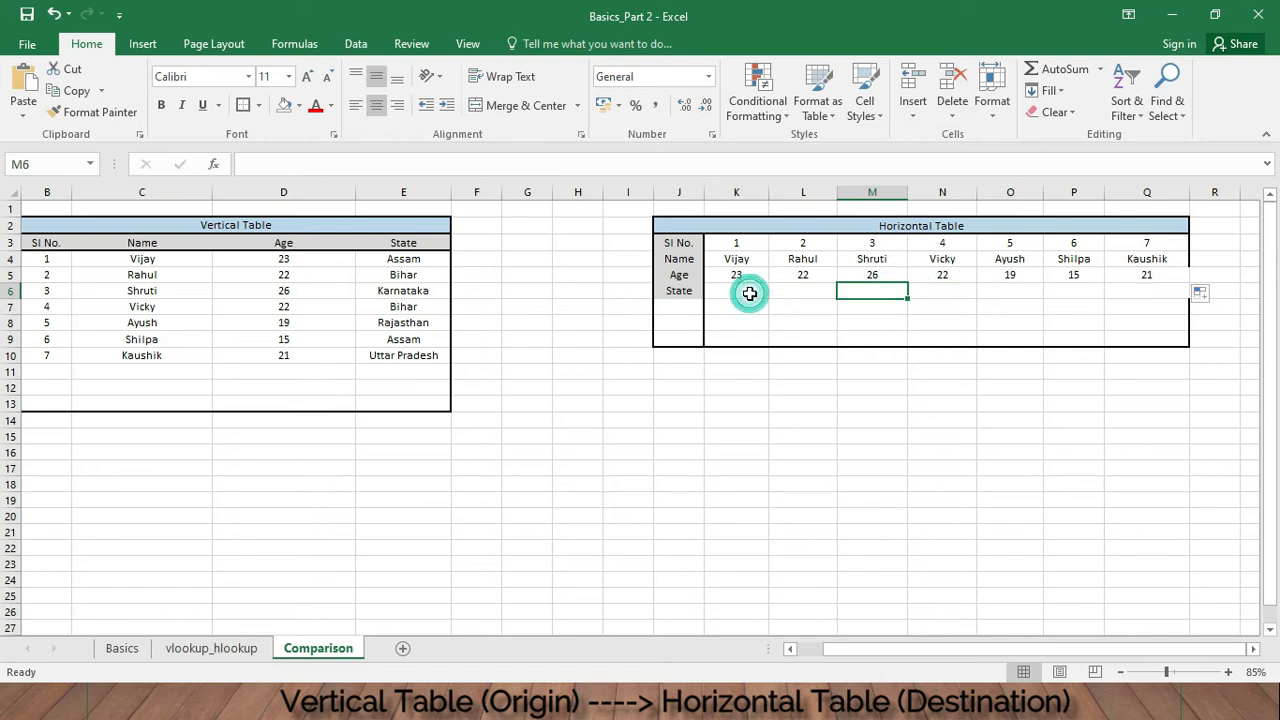
pyautogui.write('=')
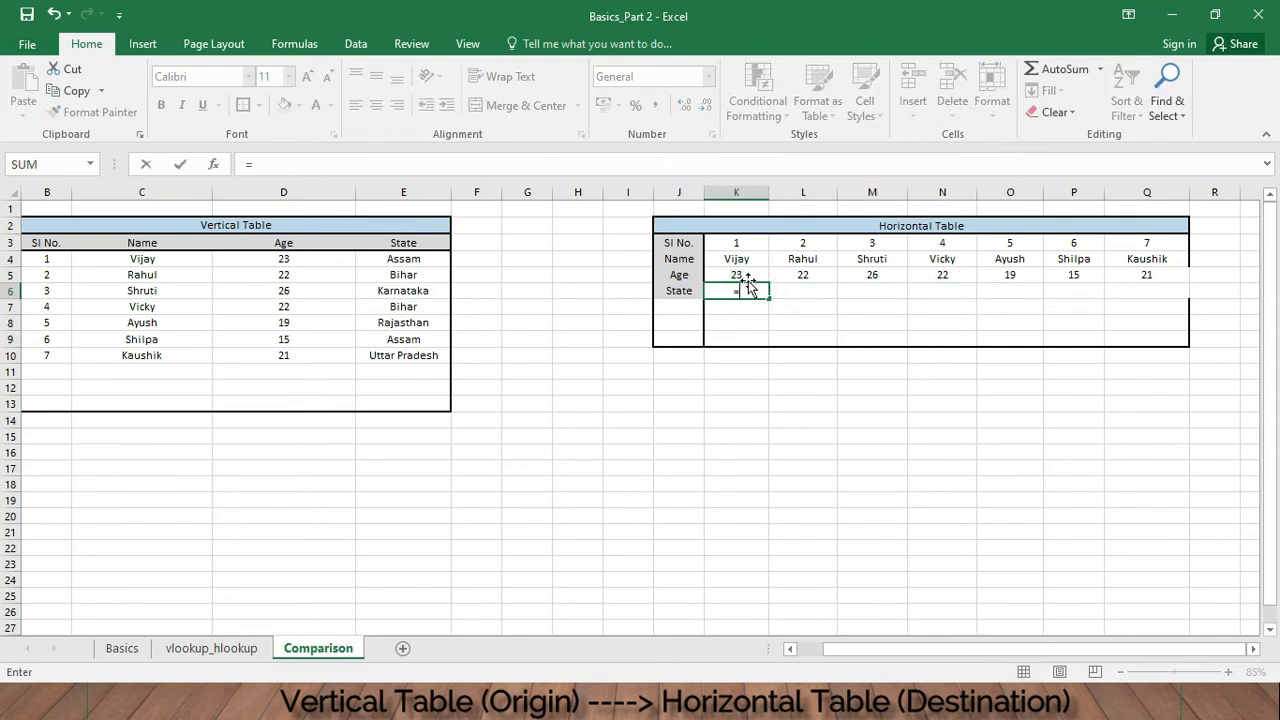
pyautogui.write('vlookup')
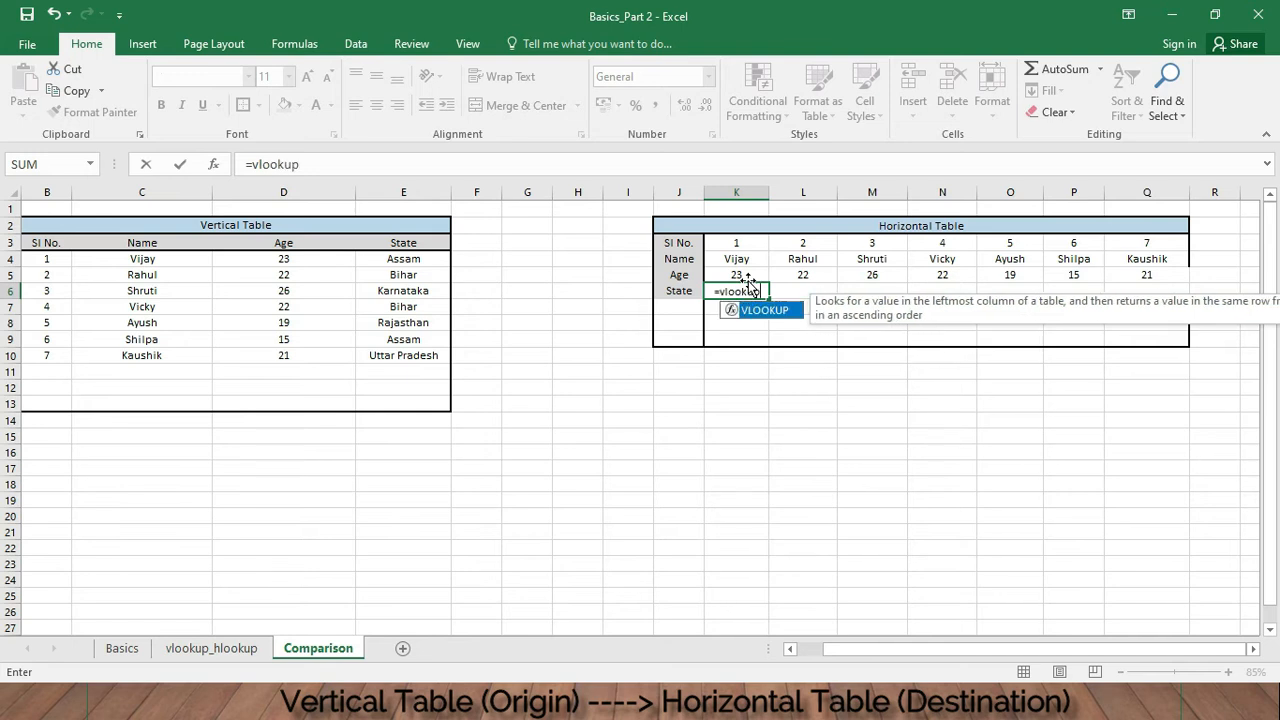
pyautogui.write('(')
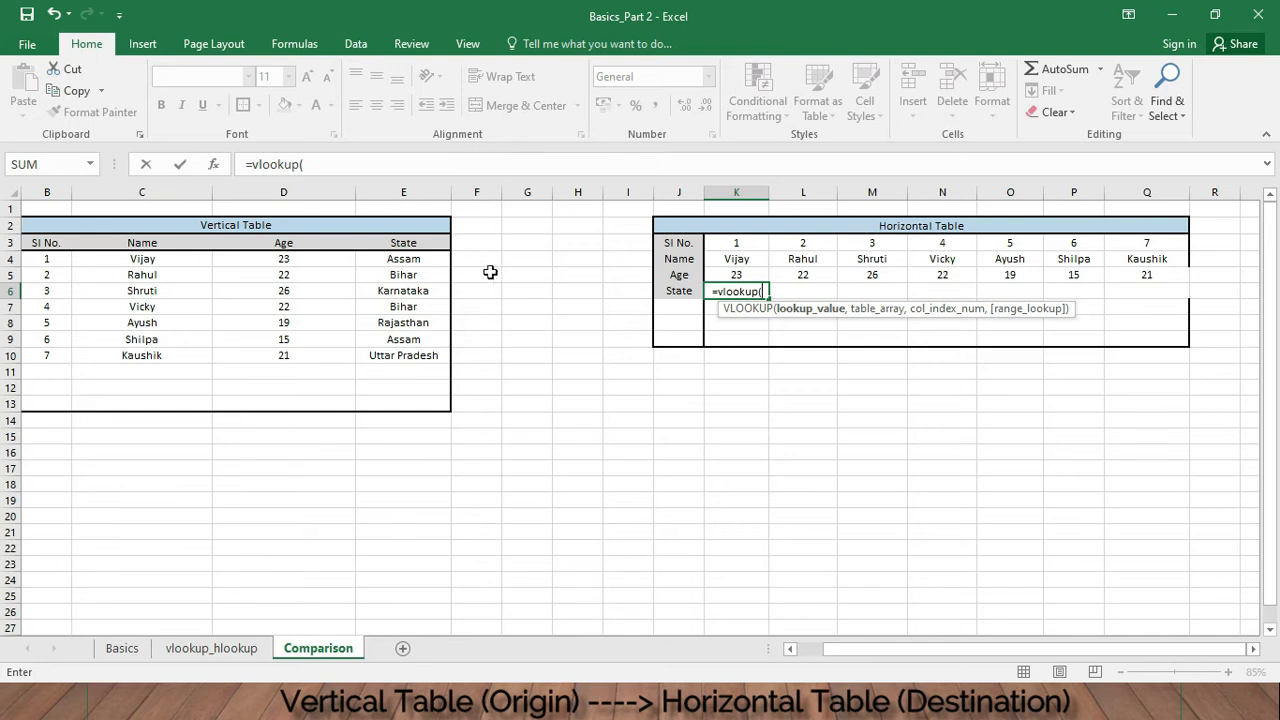
pyautogui.click(755, 259)
pyautogui.write(',')
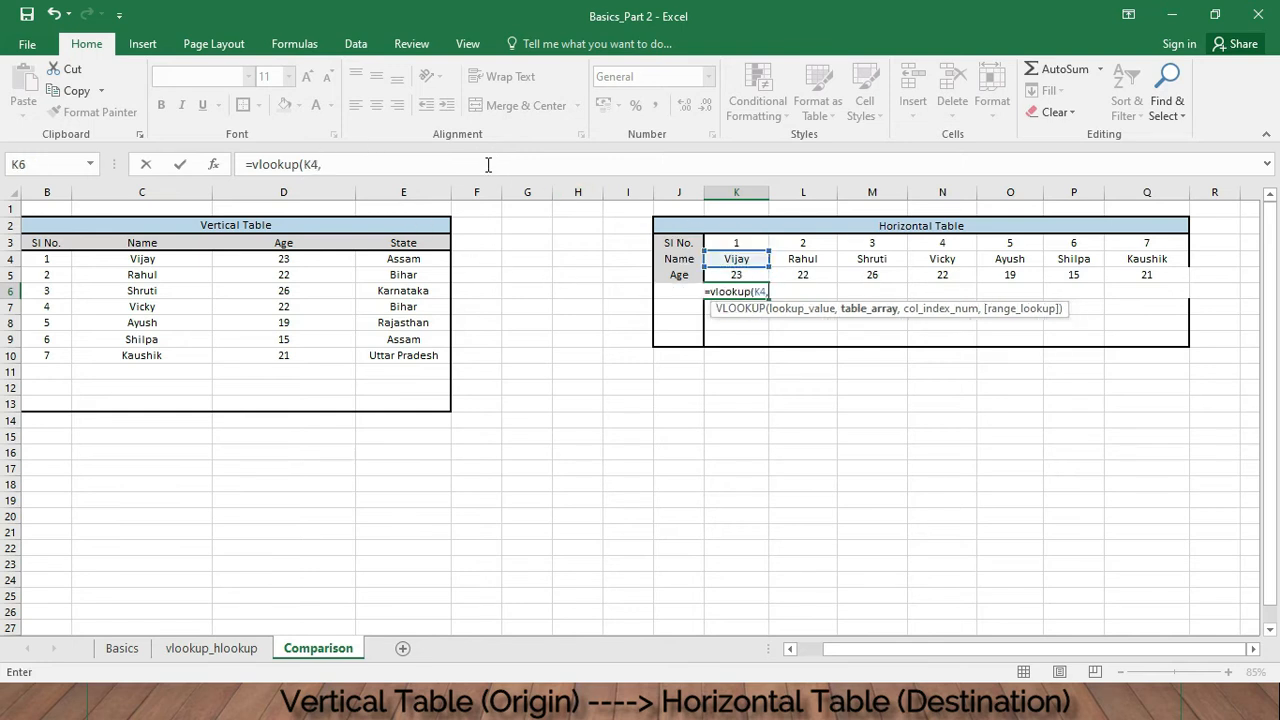
pyautogui.click(235, 649)
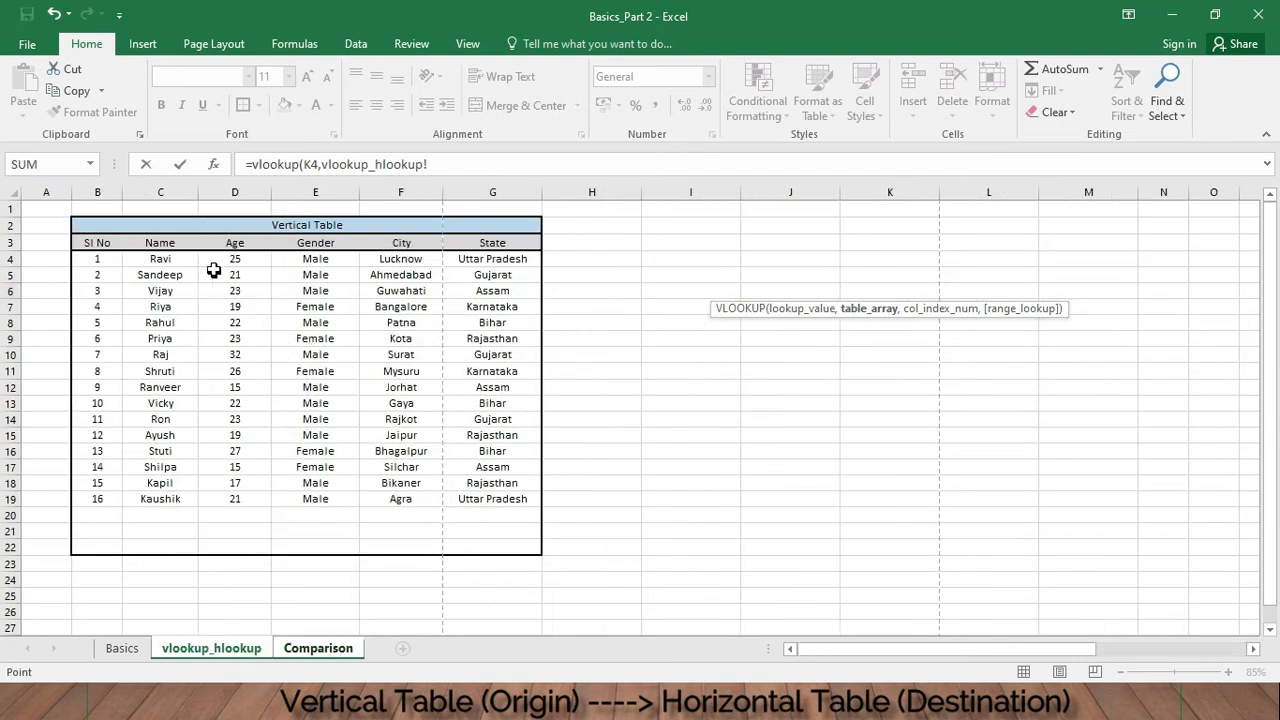
pyautogui.moveTo(160, 258); pyautogui.dragTo(505, 494)
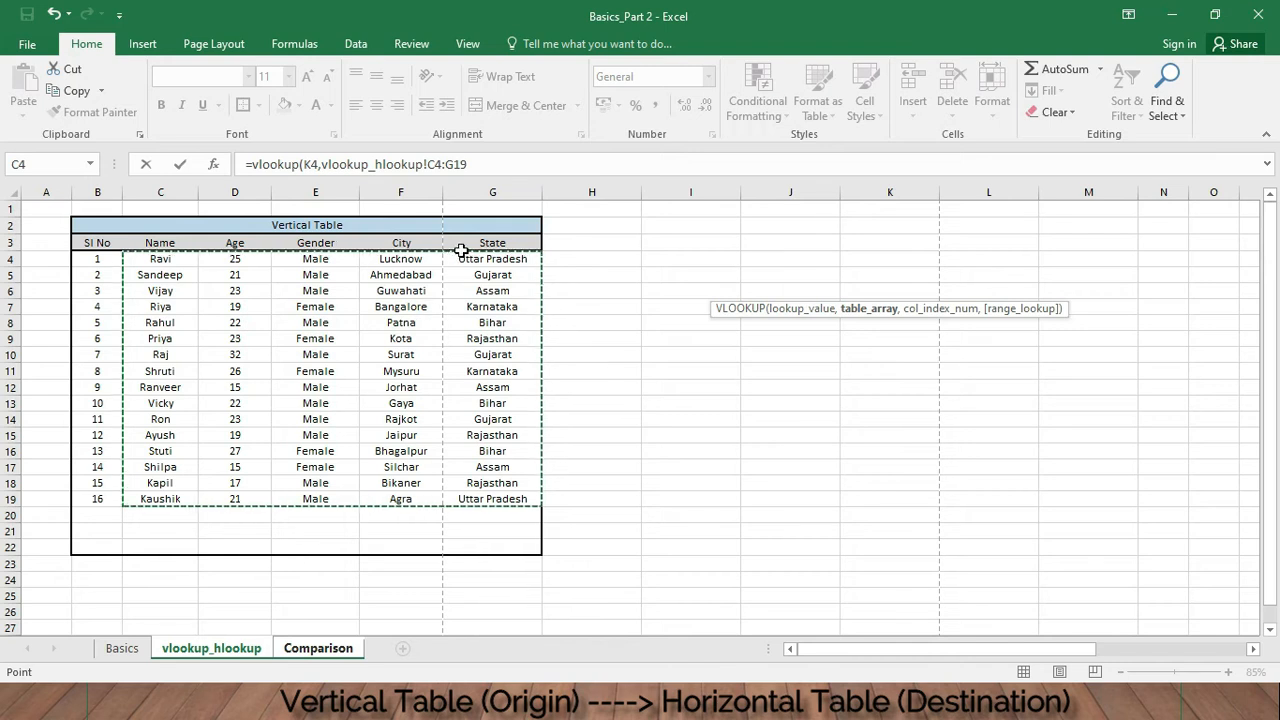
pyautogui.click(487, 164)
pyautogui.write(',')
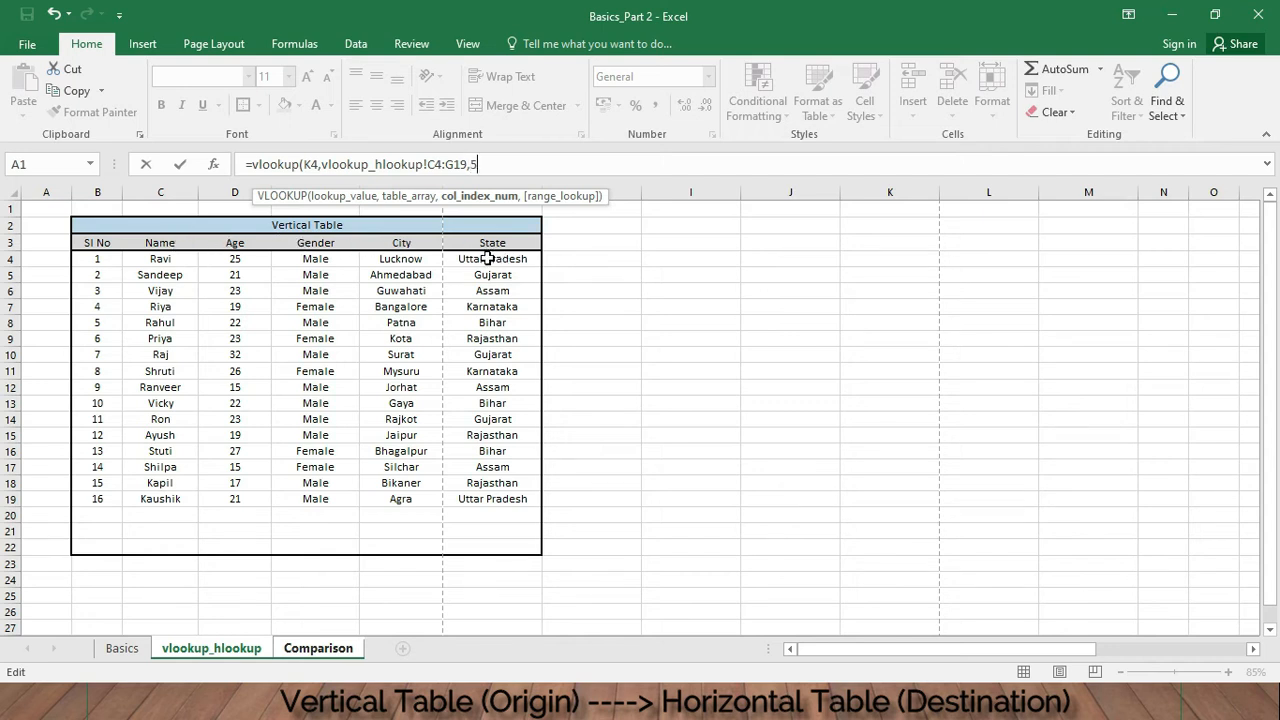
pyautogui.write('5,')
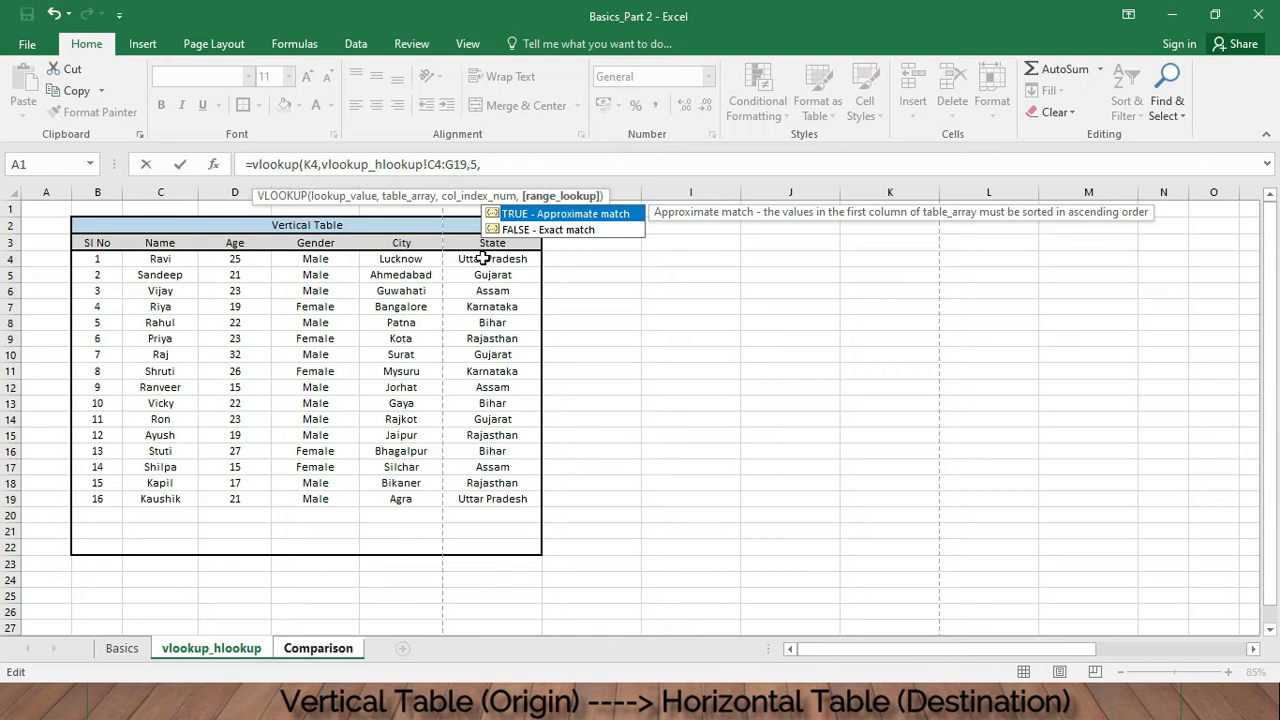
pyautogui.write('false)')
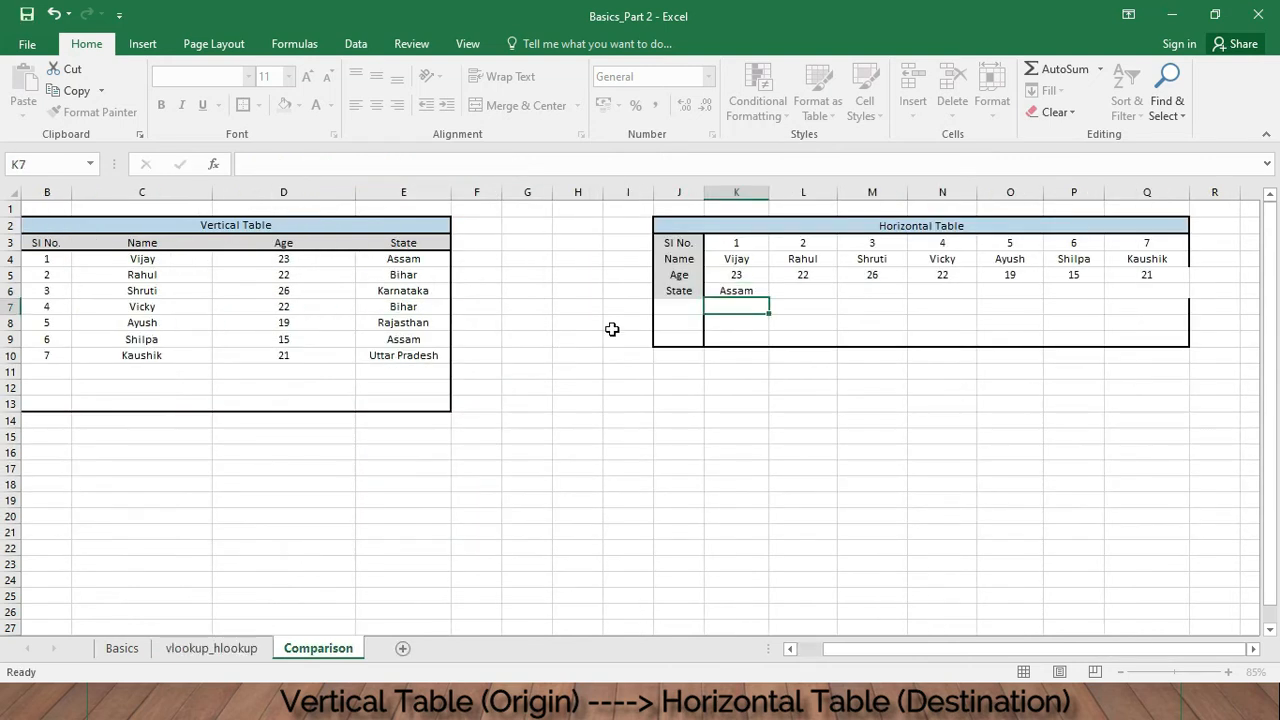
# - Try copying the K6 State formula across into L6:P6
pyautogui.click(712, 290)
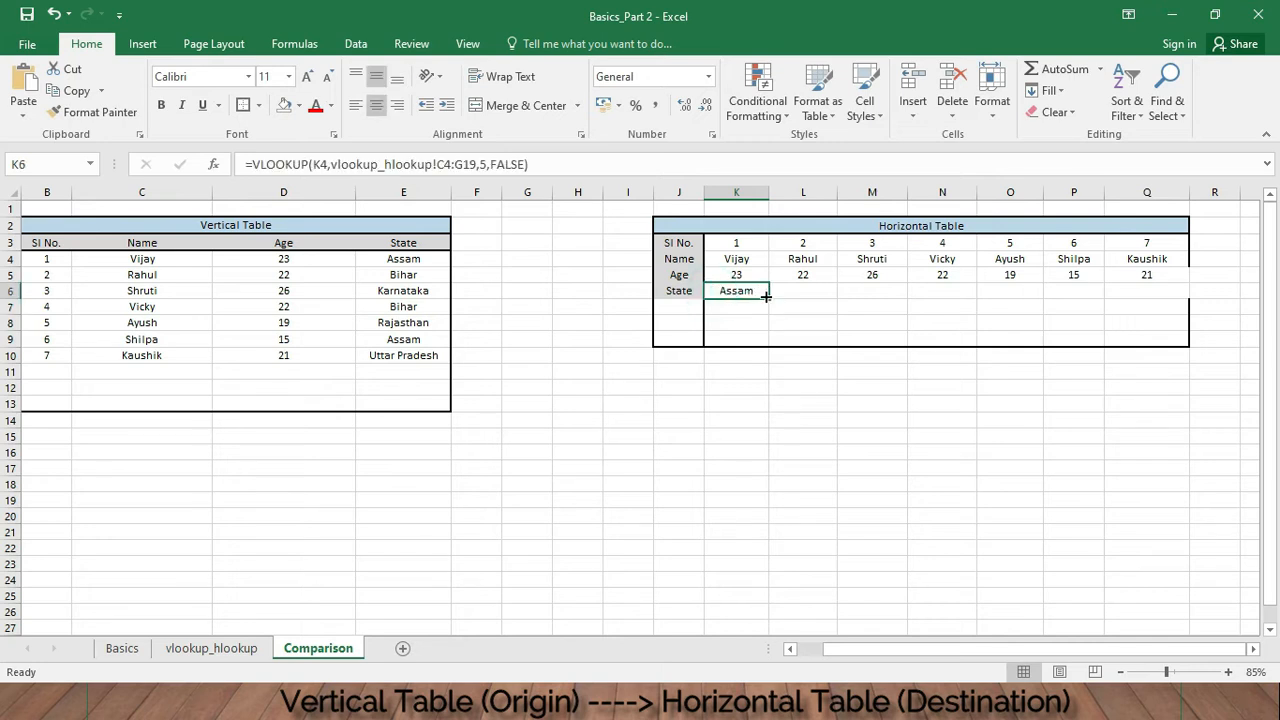
pyautogui.moveTo(769, 298); pyautogui.dragTo(1112, 290)
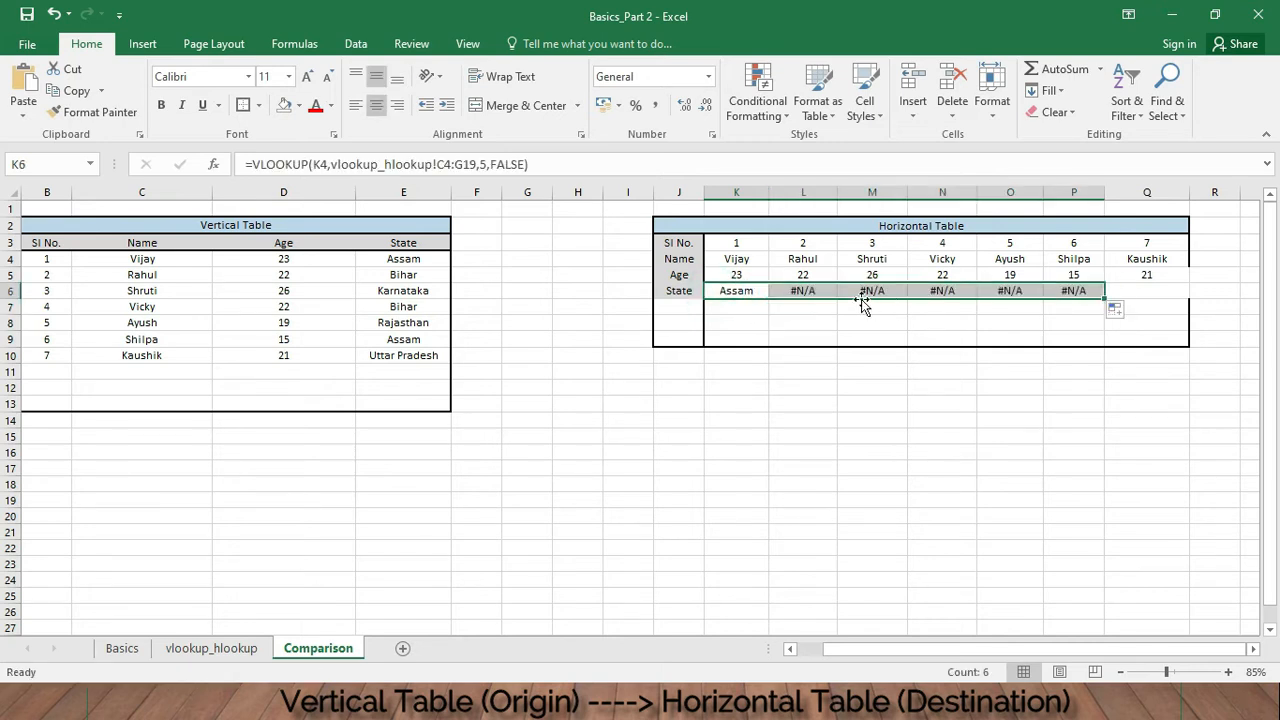
# - Make the table array in K6's formula absolute as $C$4:$G$19 and re-enter the formula
pyautogui.click(767, 296)
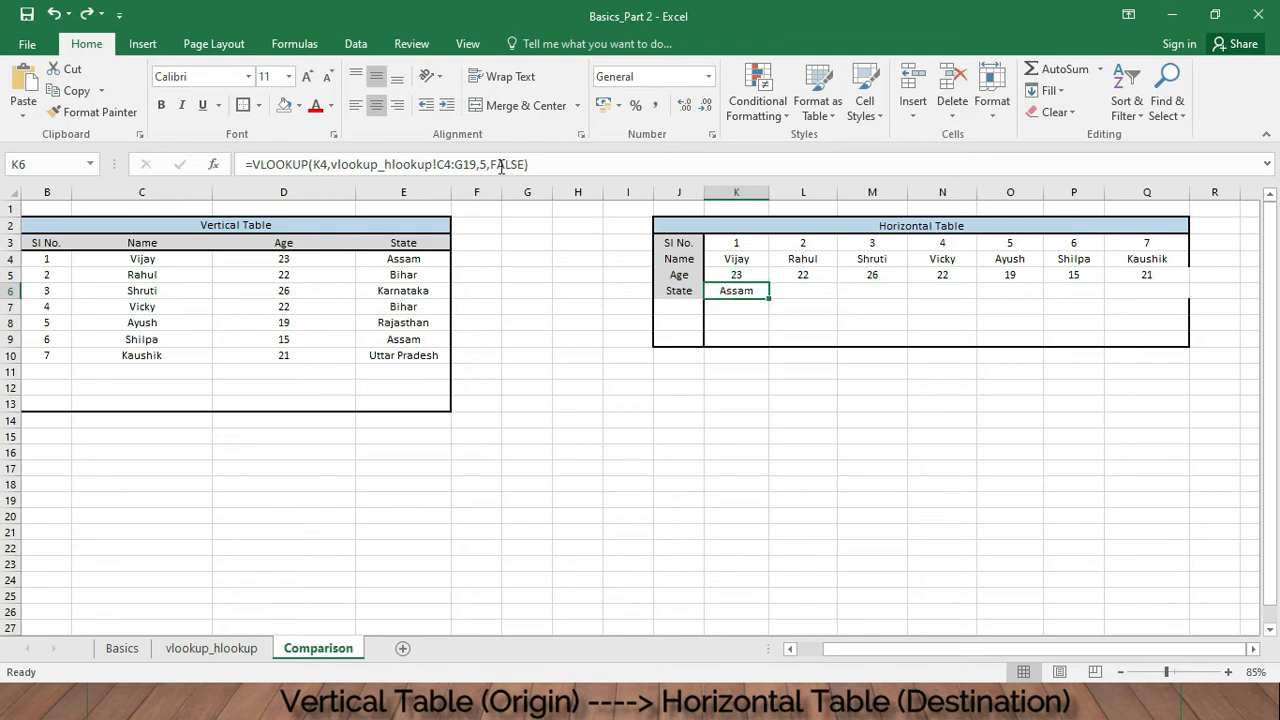
pyautogui.click(437, 164)
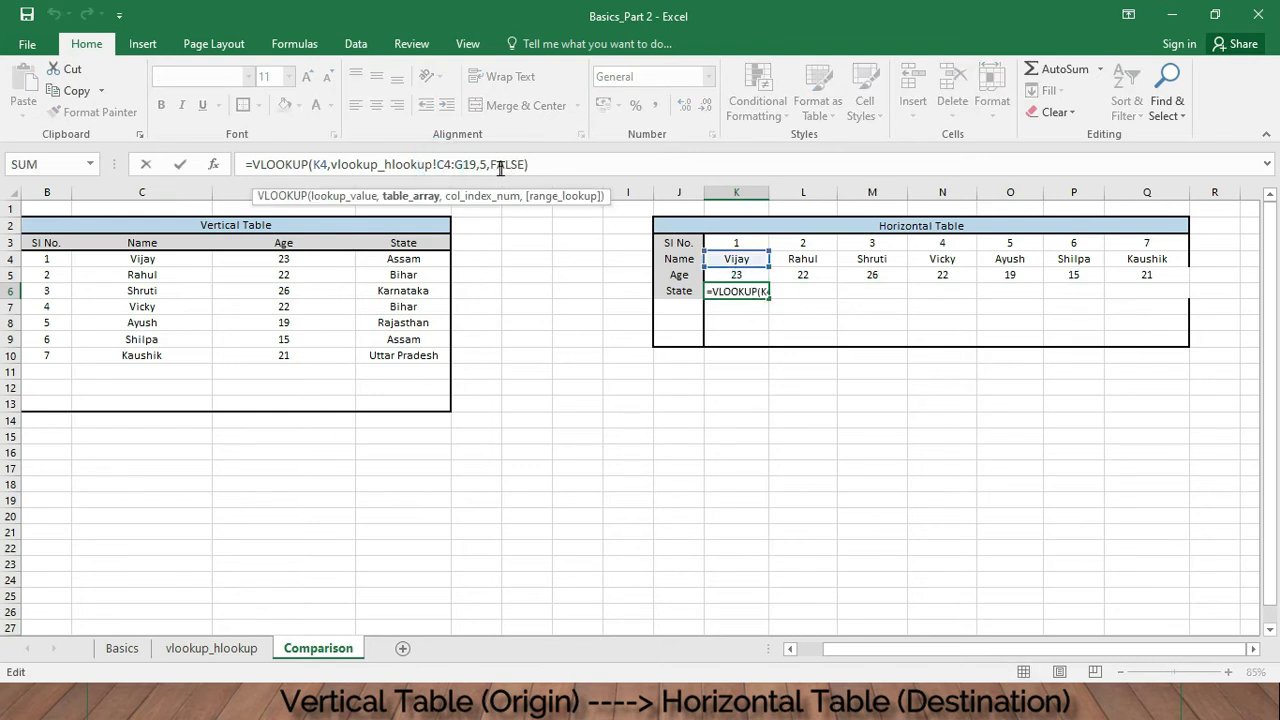
pyautogui.write('$')
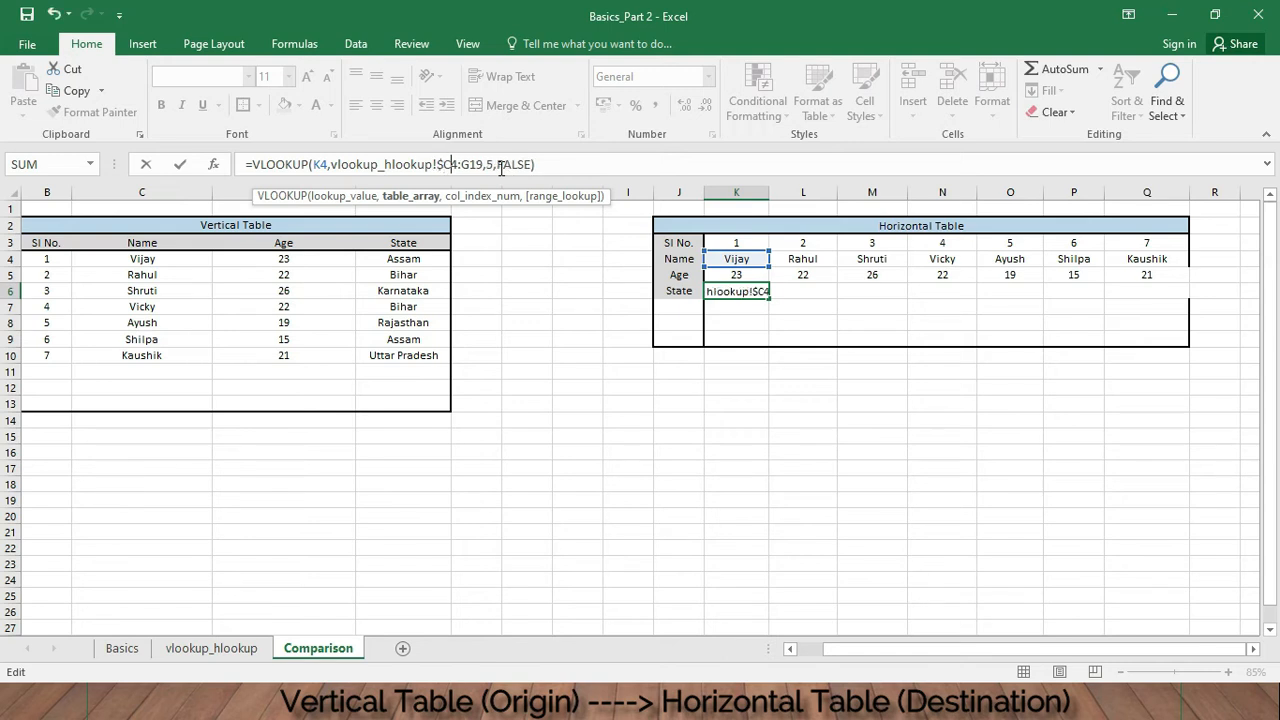
pyautogui.press('Right')
pyautogui.write('$C')
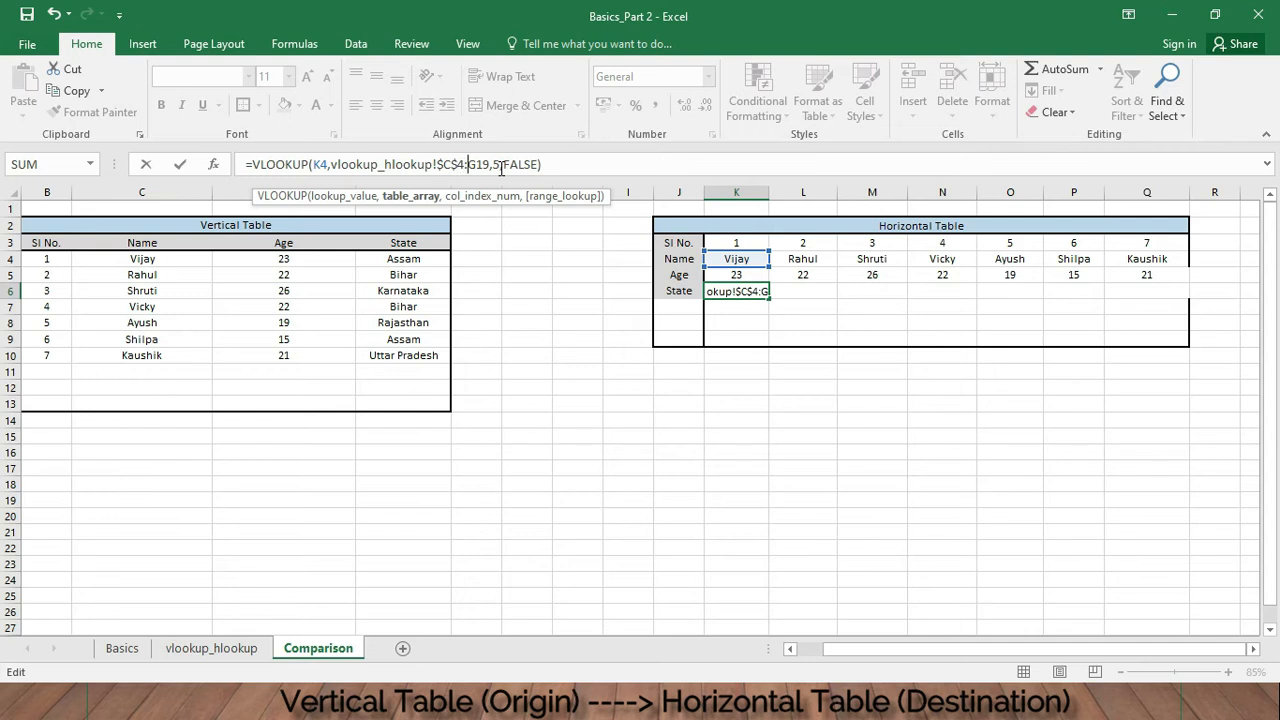
pyautogui.write('$')
pyautogui.press('Right')
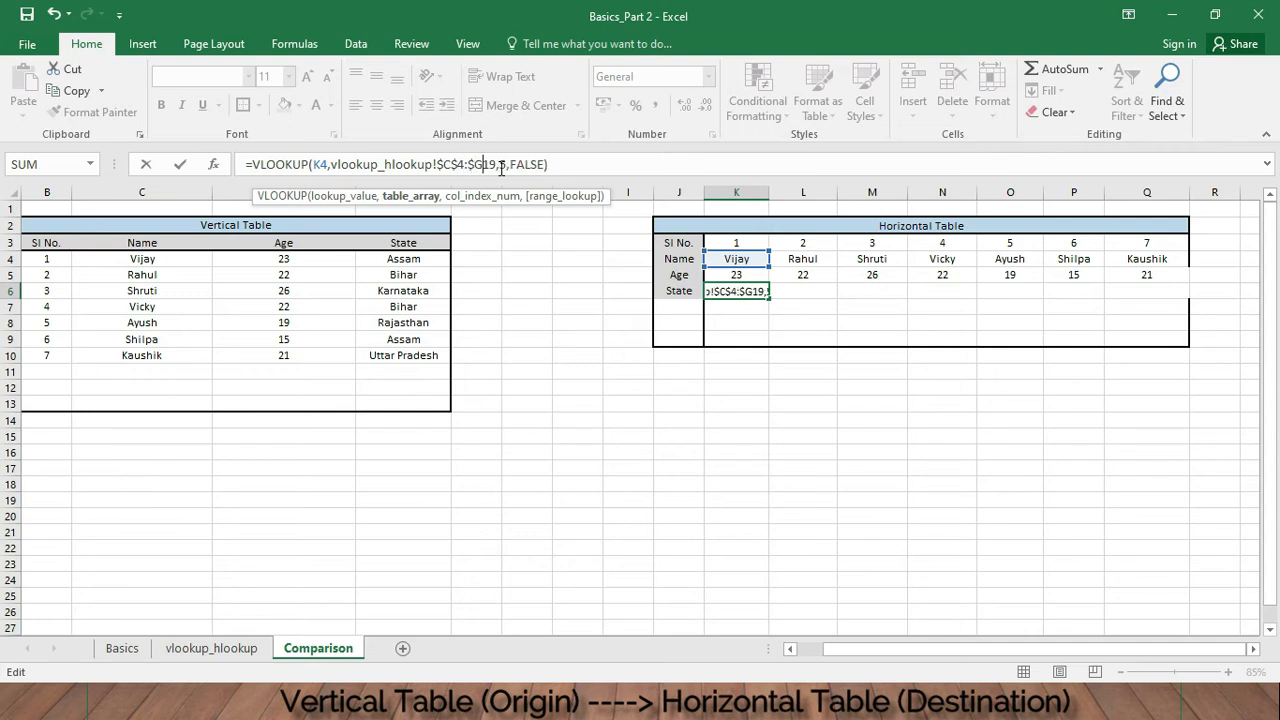
pyautogui.write('$')
pyautogui.press('Return')
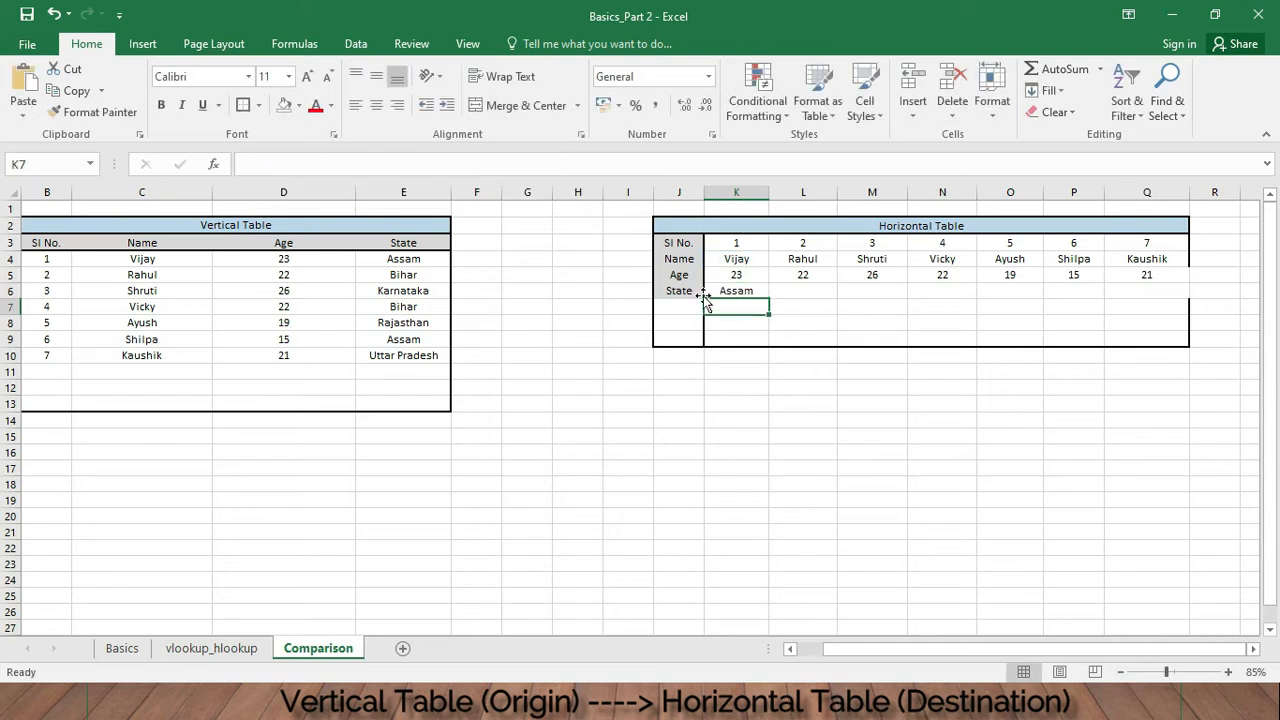
# - Copy the K6 State formula across into L6:Q6
pyautogui.click(731, 291)
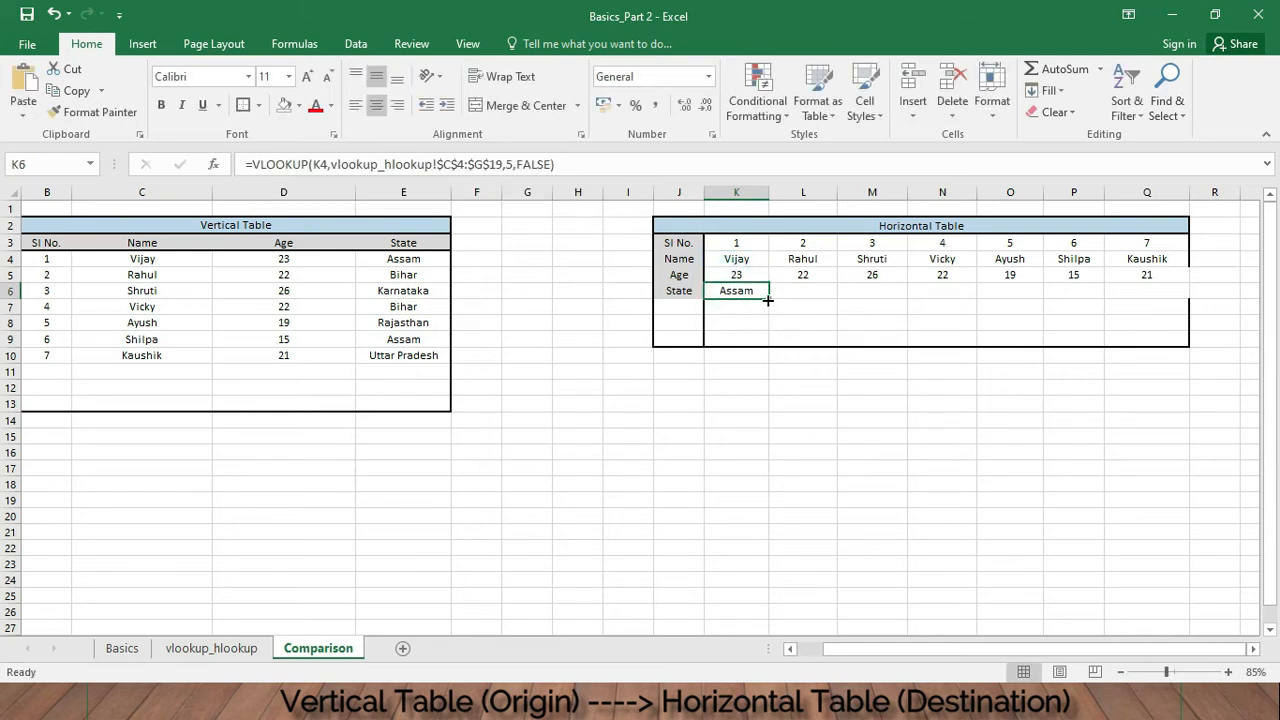
pyautogui.moveTo(768, 298); pyautogui.dragTo(1171, 295)
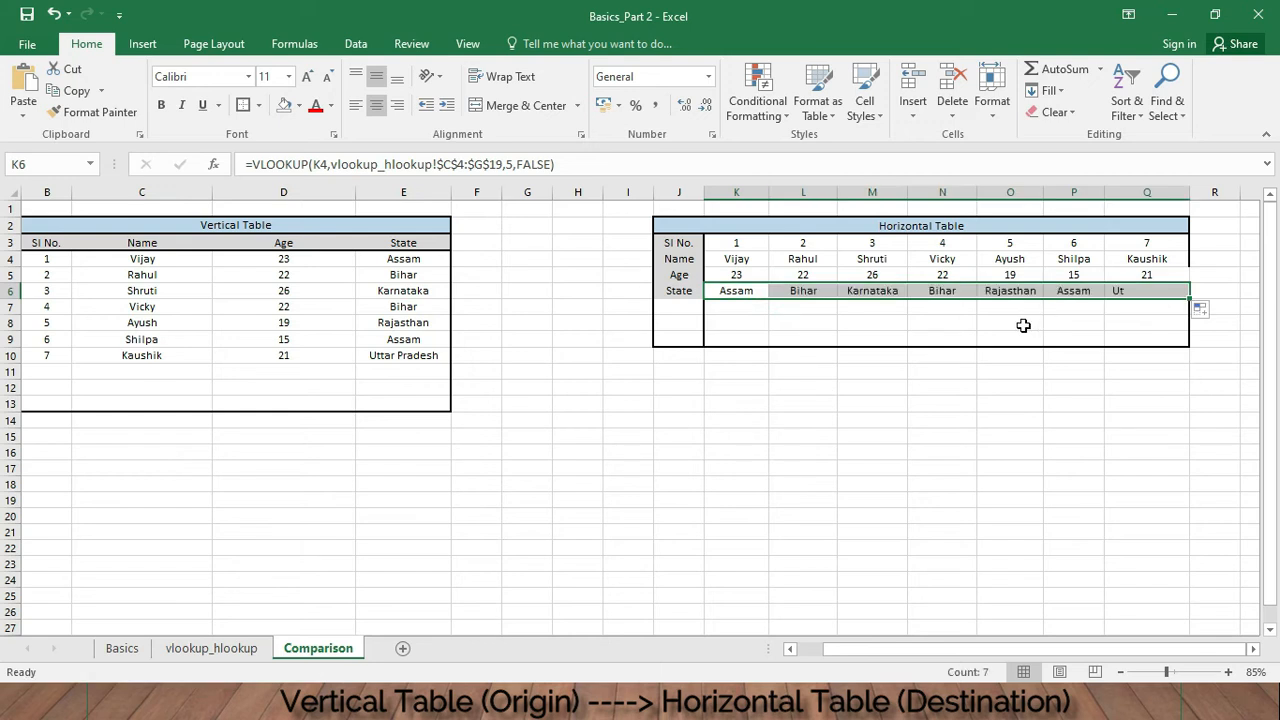
pyautogui.click(955, 329)
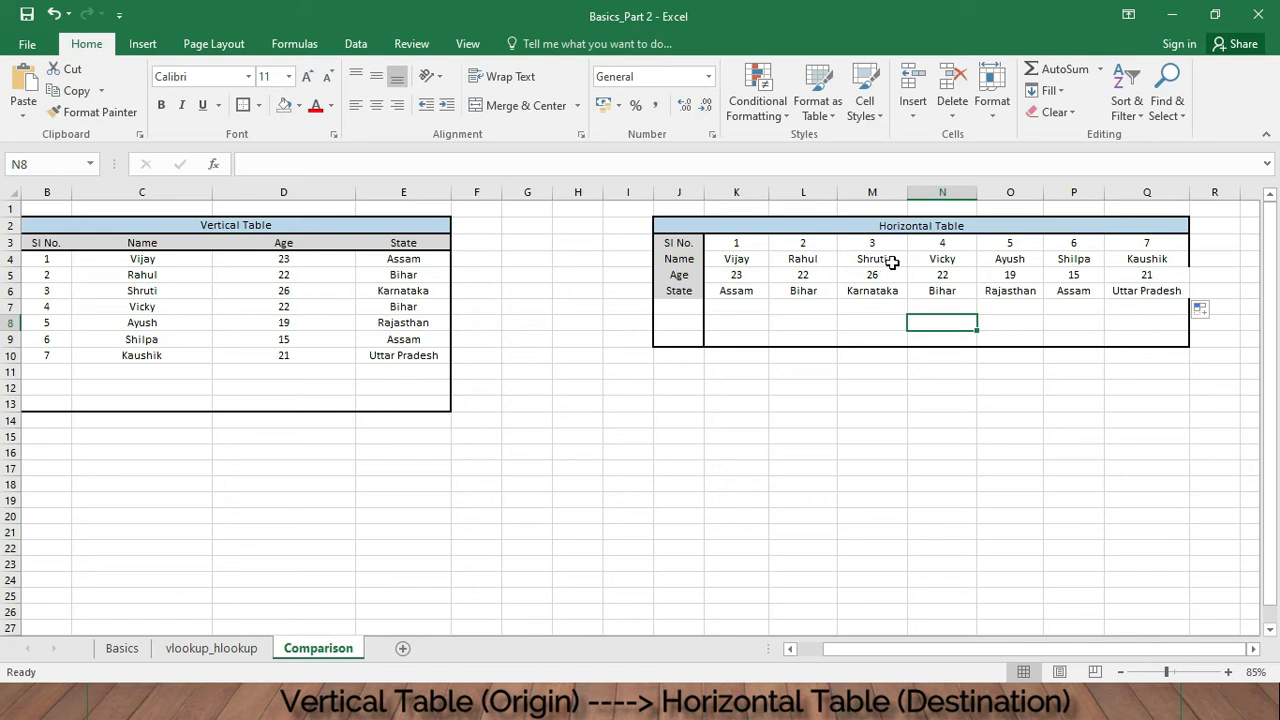
# - Inspect N6's formula, then review the vertical and horizontal tables on the vlookup_hlookup sheet
pyautogui.click(922, 288)
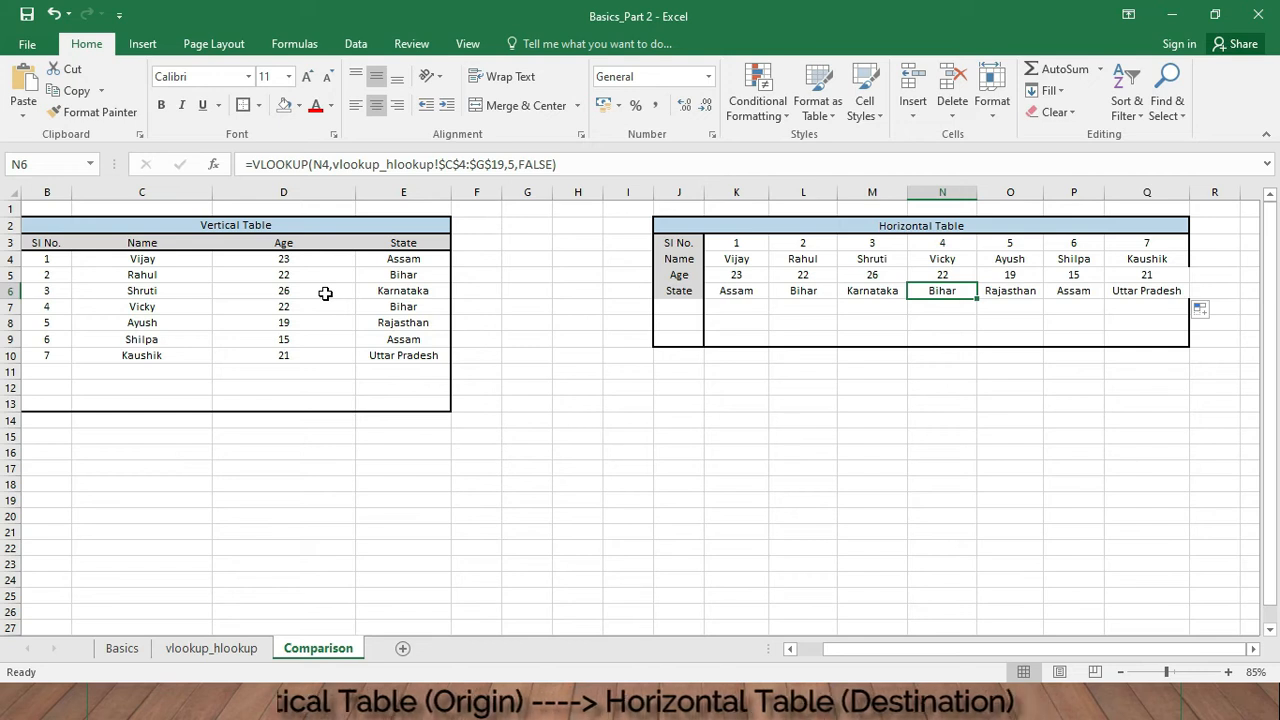
pyautogui.click(229, 646)
pyautogui.click(191, 340)
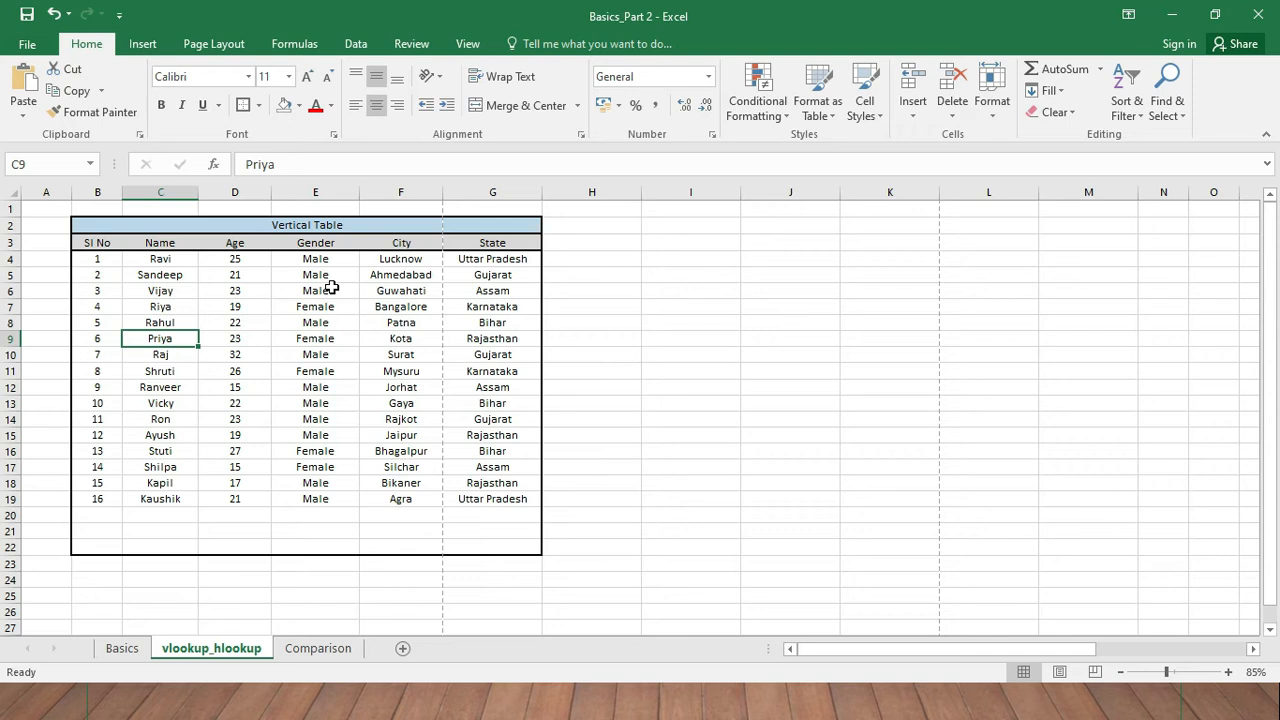
pyautogui.click(306, 227)
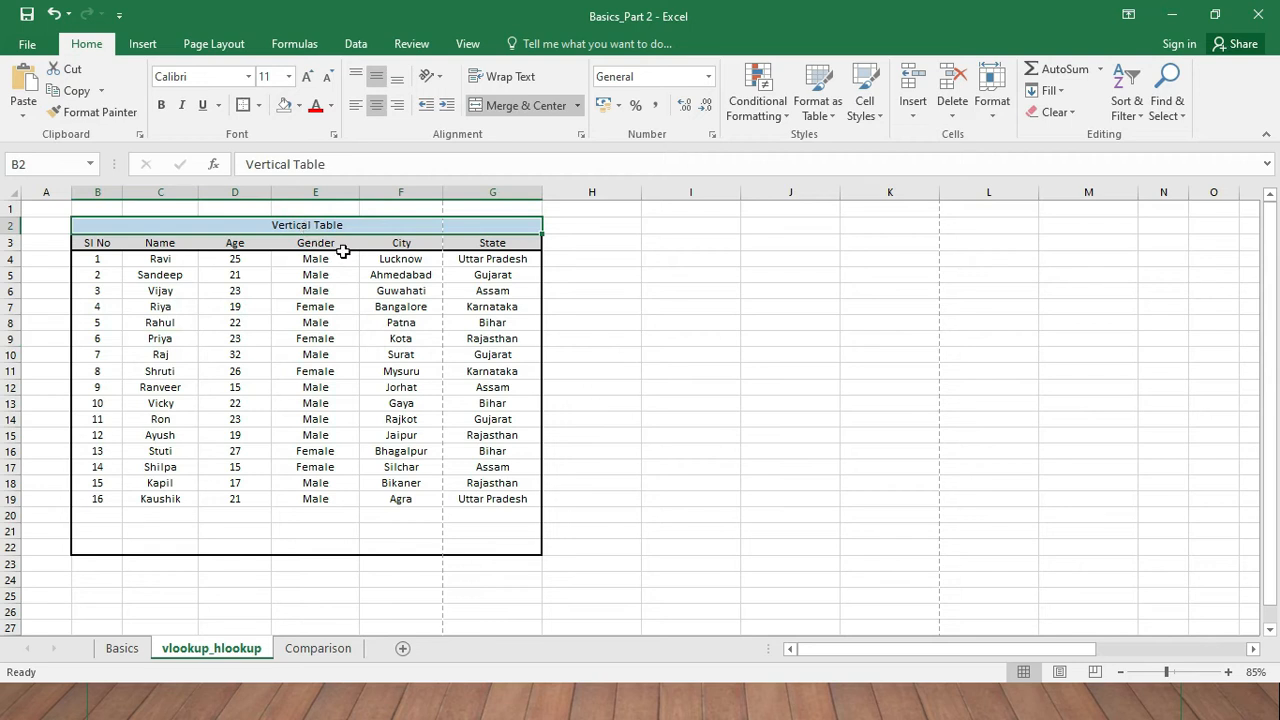
pyautogui.click(972, 650)
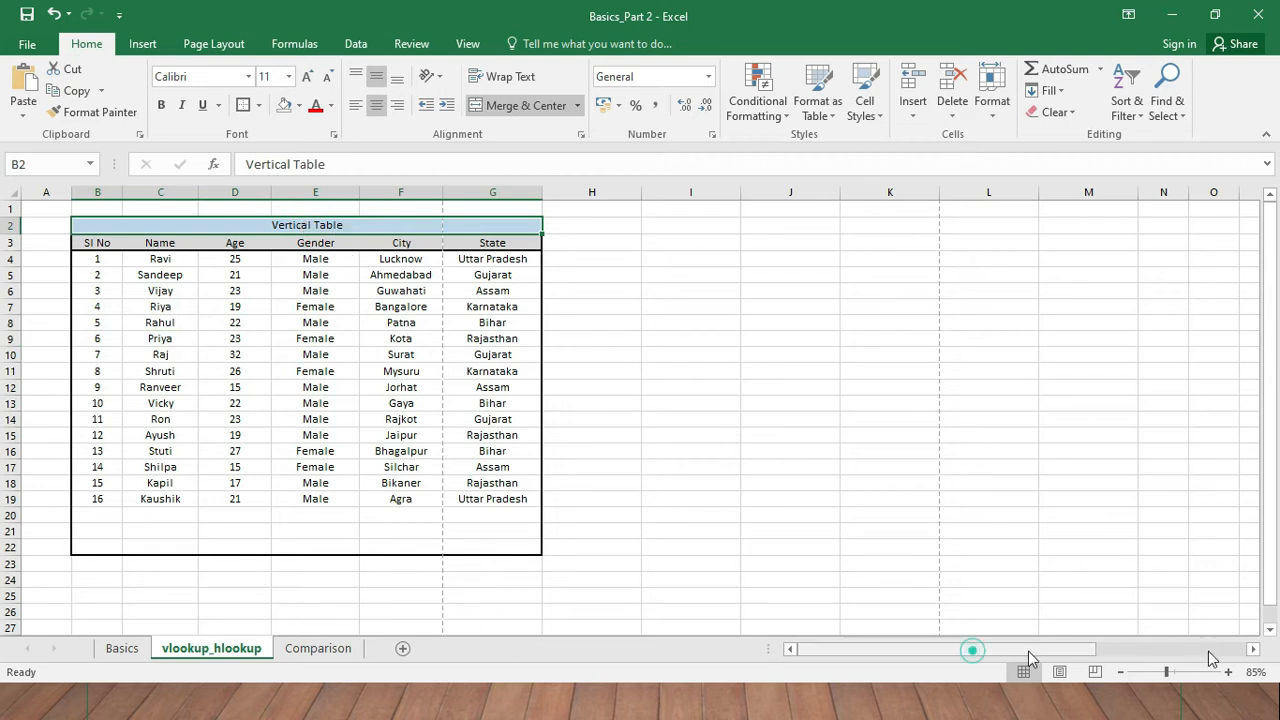
pyautogui.moveTo(1030, 658); pyautogui.dragTo(1182, 655)
pyautogui.click(640, 275)
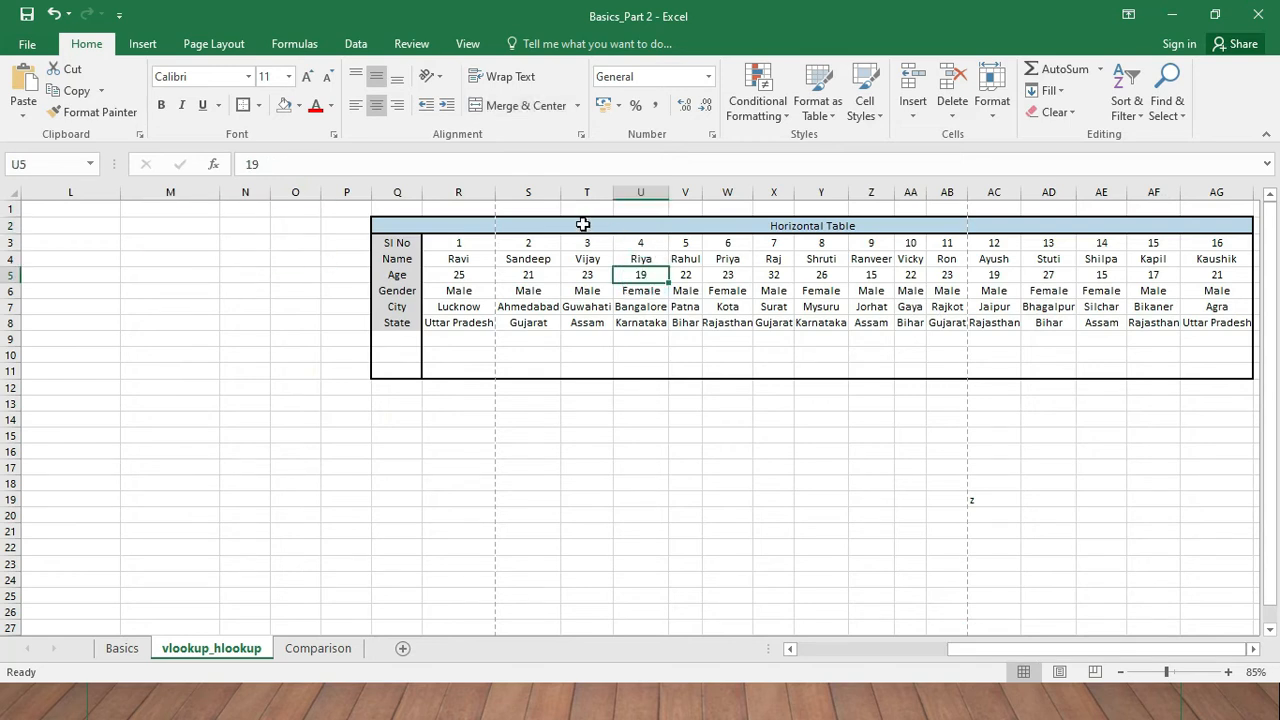
pyautogui.click(583, 224)
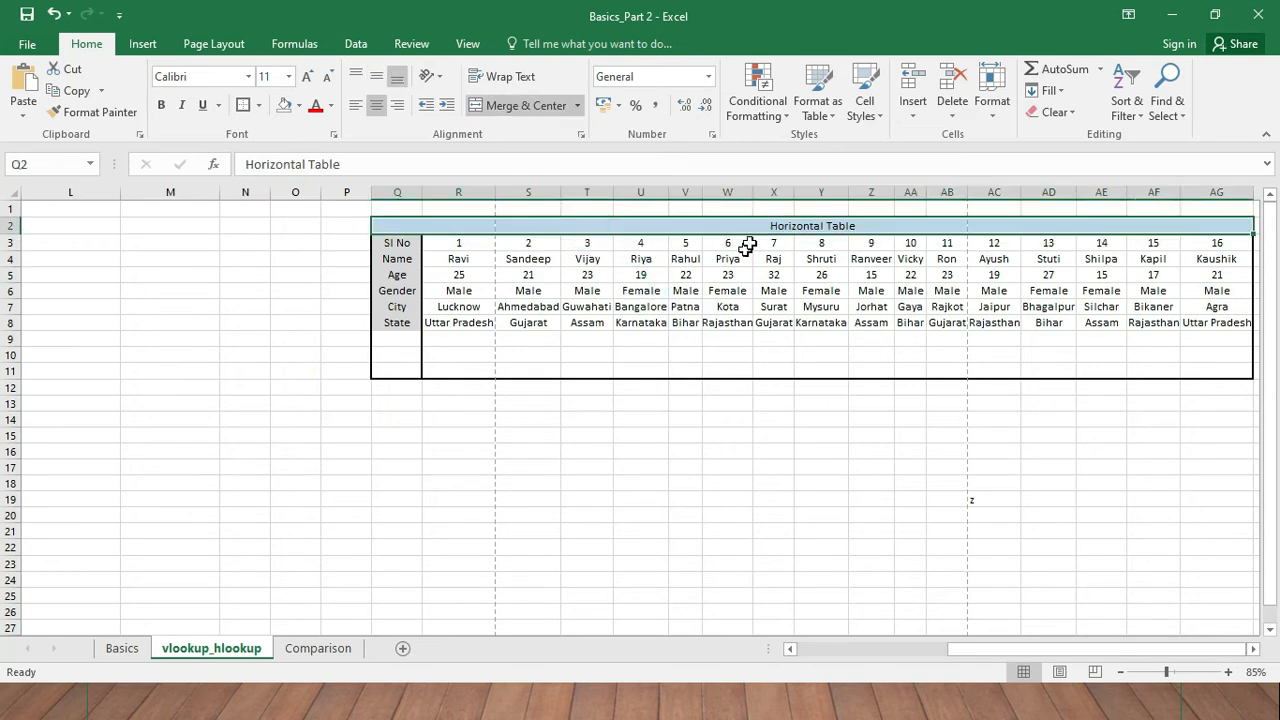
pyautogui.click(330, 649)
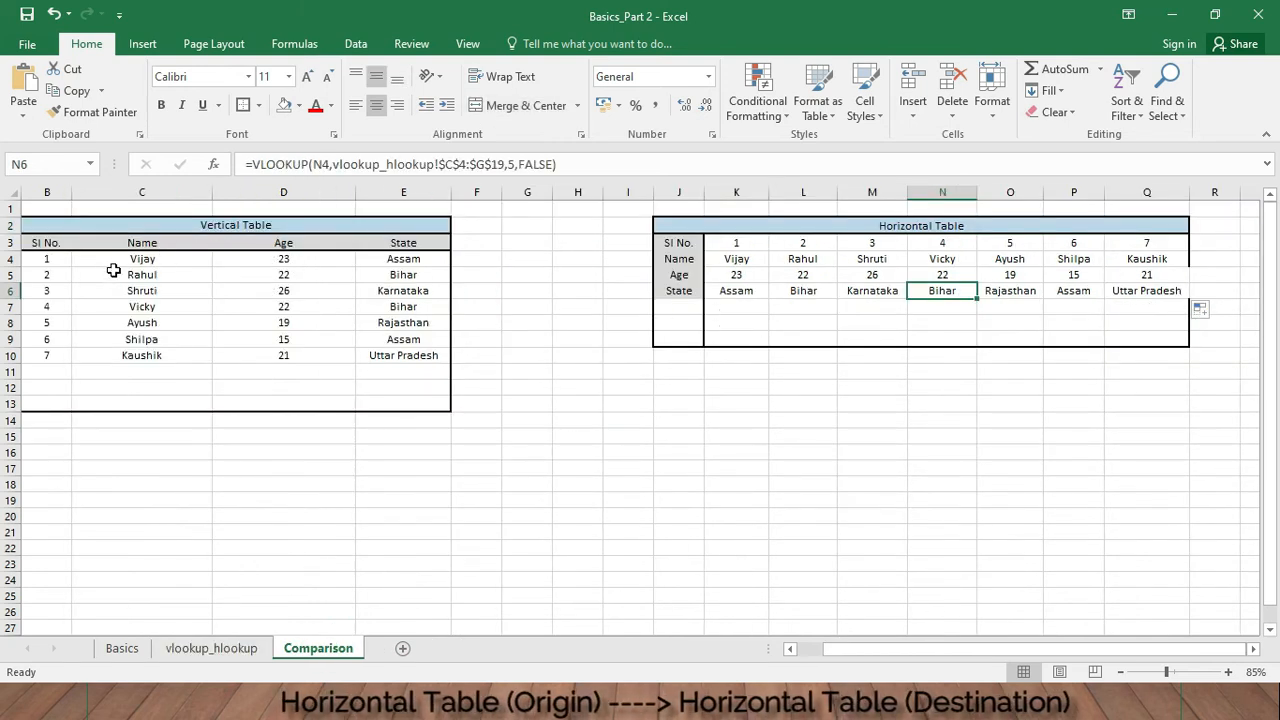
# - Clear the Age and State values from both the vertical and horizontal tables on the Comparison sheet
pyautogui.moveTo(288, 258); pyautogui.dragTo(426, 355)
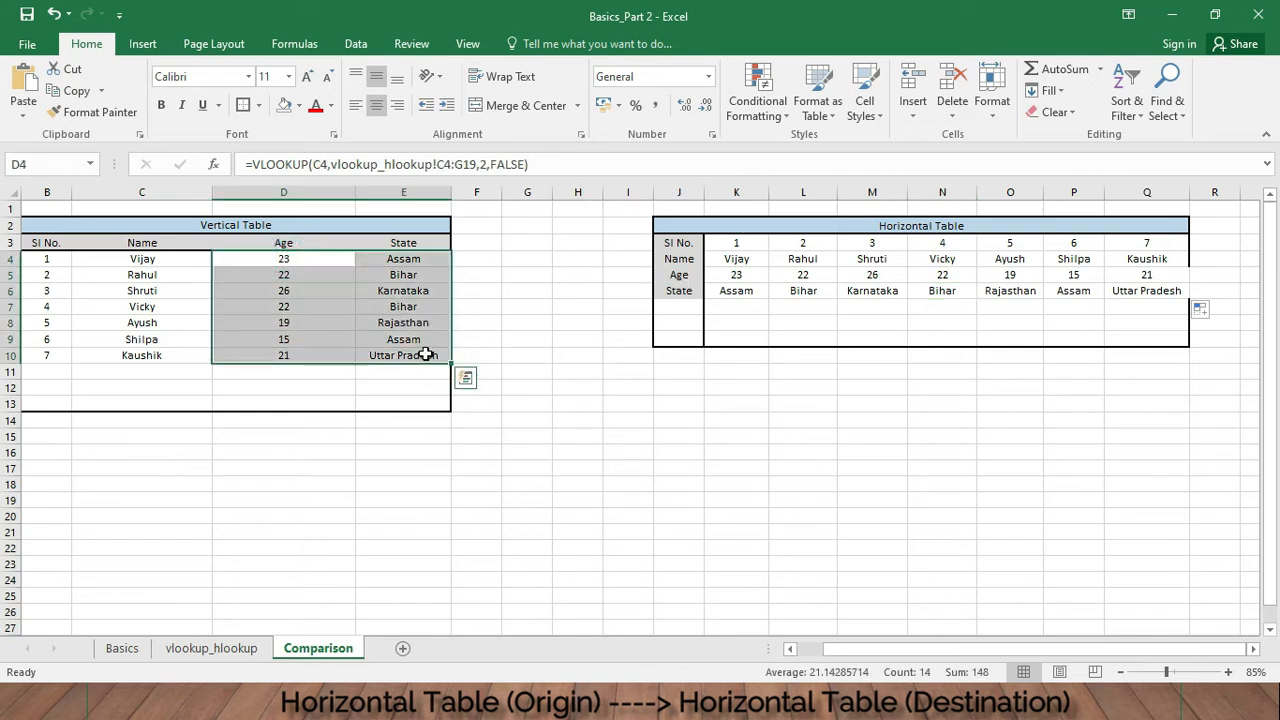
pyautogui.press('Delete')
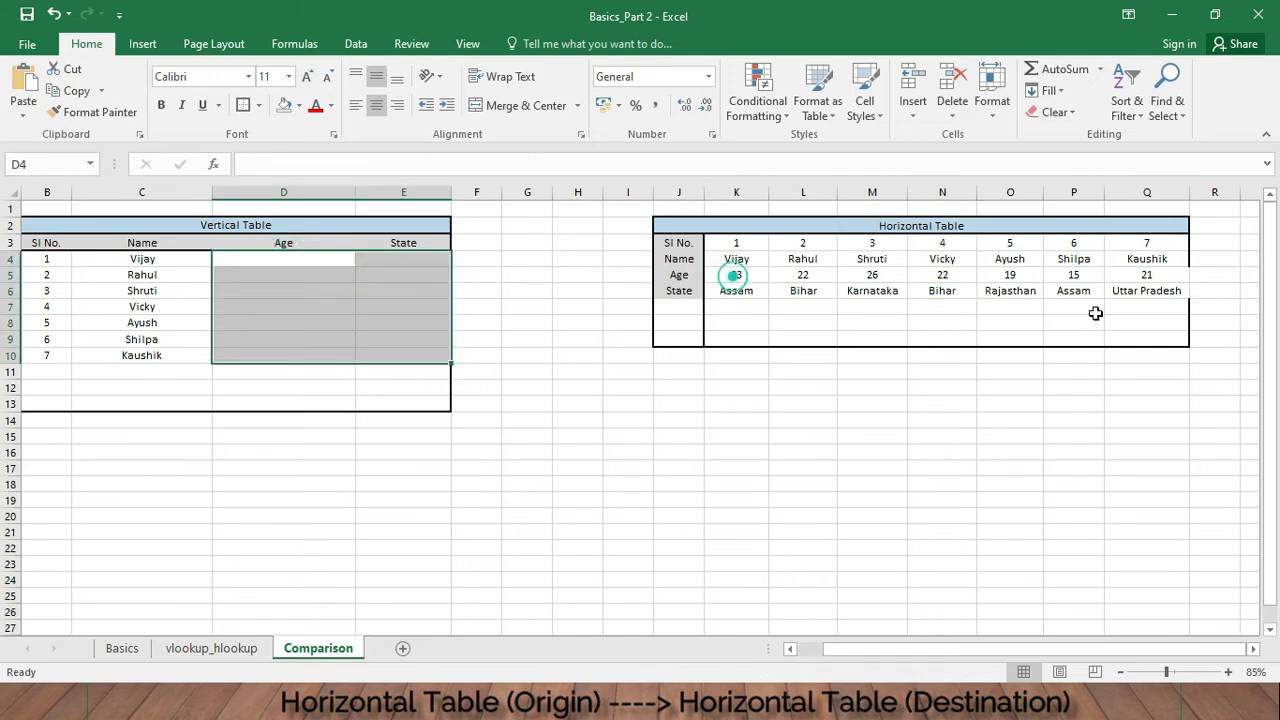
pyautogui.moveTo(735, 275); pyautogui.dragTo(1168, 301)
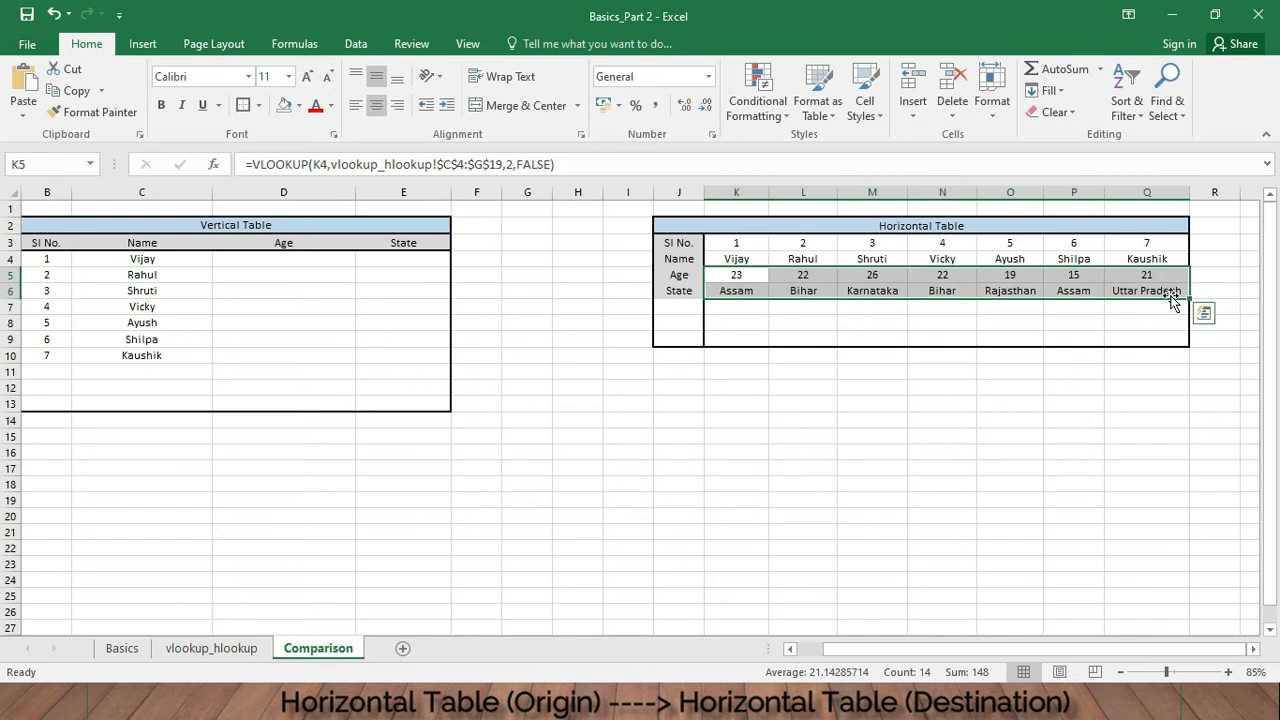
pyautogui.press('Delete')
pyautogui.click(785, 306)
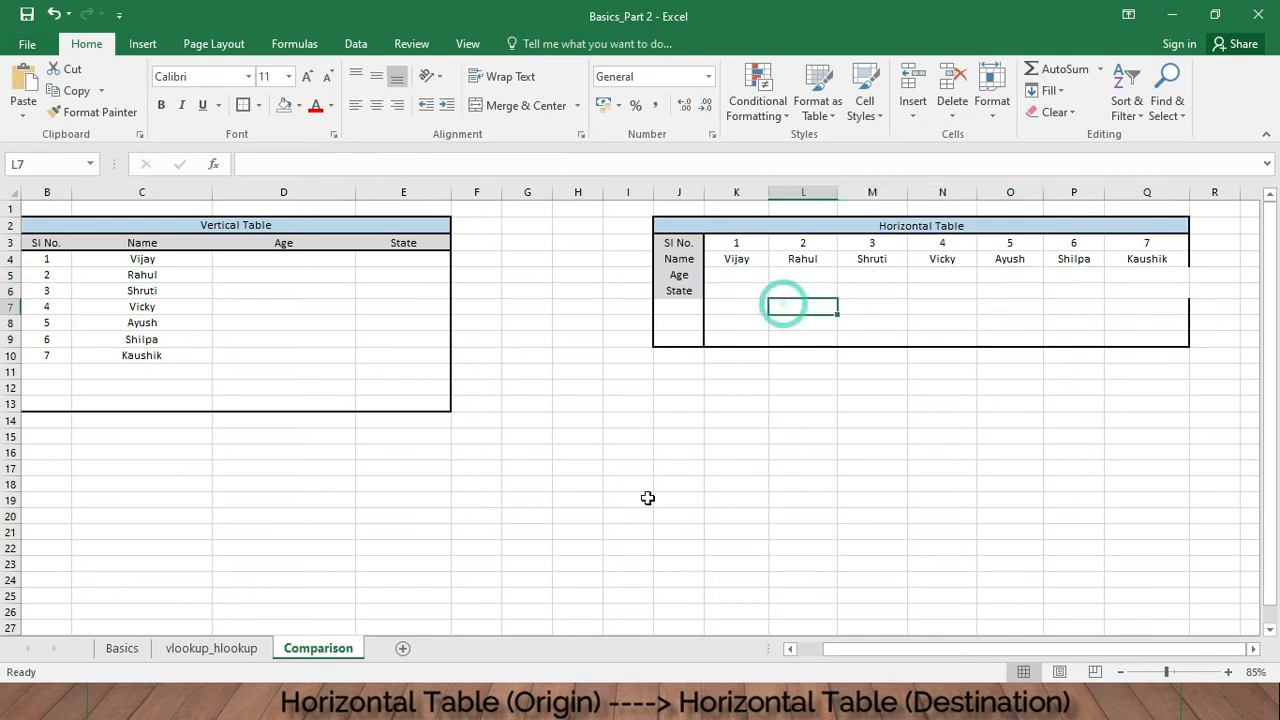
# - In K5 enter =HLOOKUP(K4,vlookup_hlookup!R4:AG8,2,FALSE), selecting the horizontal table range from the source sheet
pyautogui.click(210, 649)
pyautogui.click(526, 292)
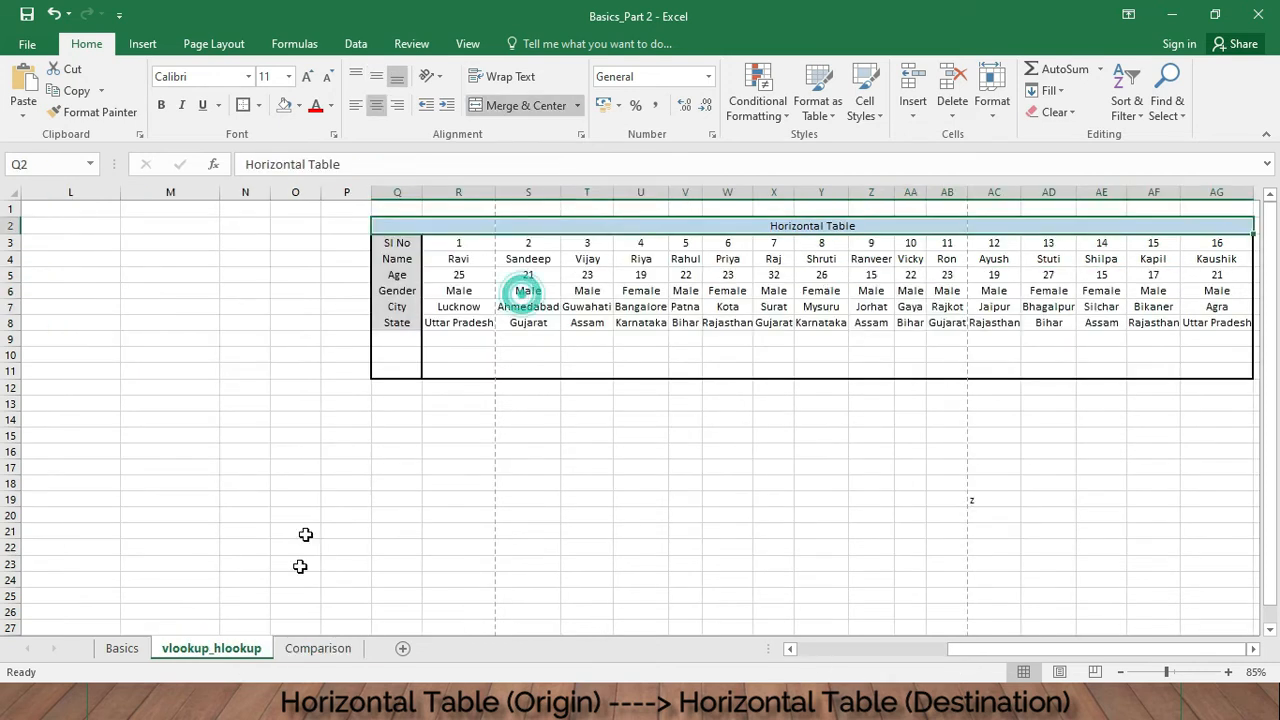
pyautogui.click(316, 649)
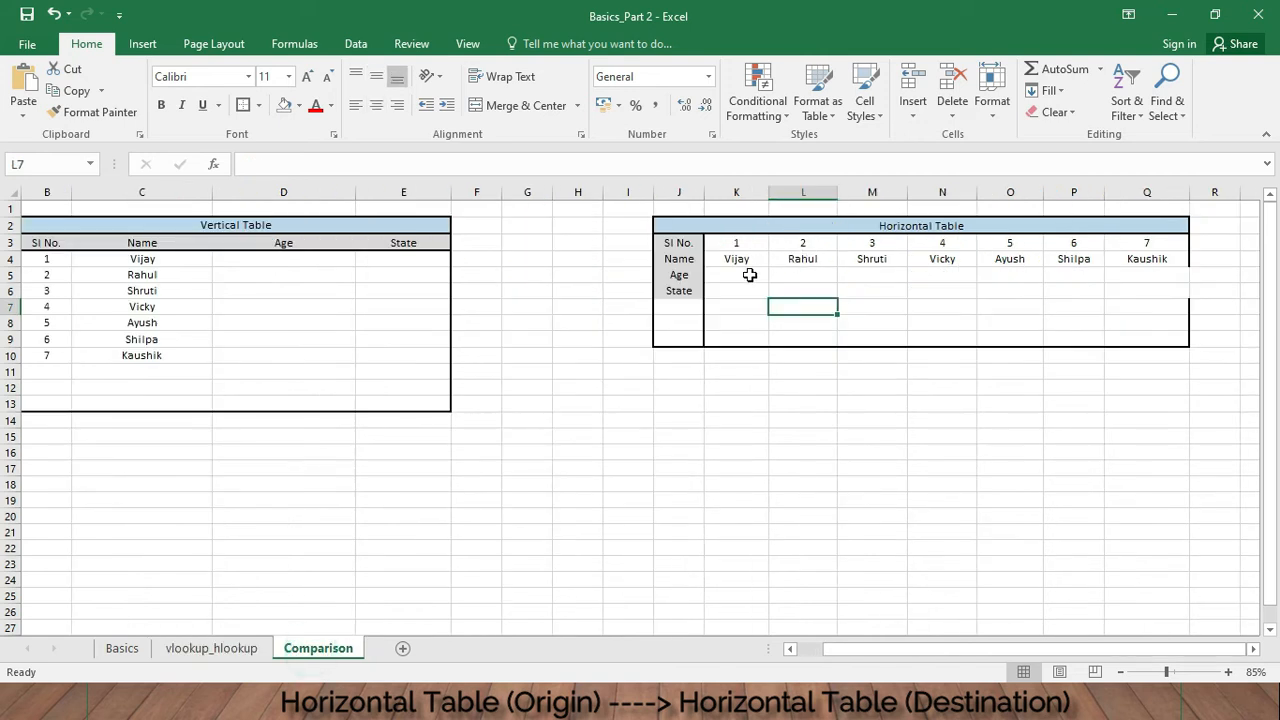
pyautogui.click(745, 275)
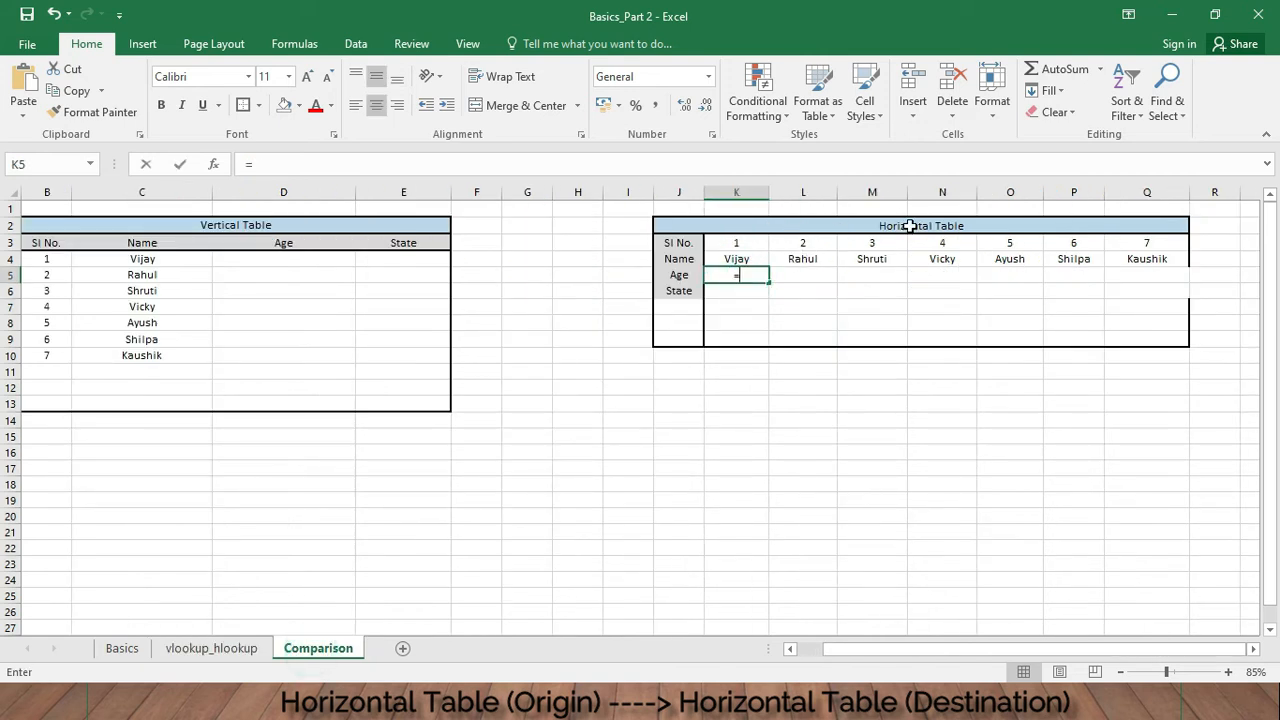
pyautogui.write('=hlookup')
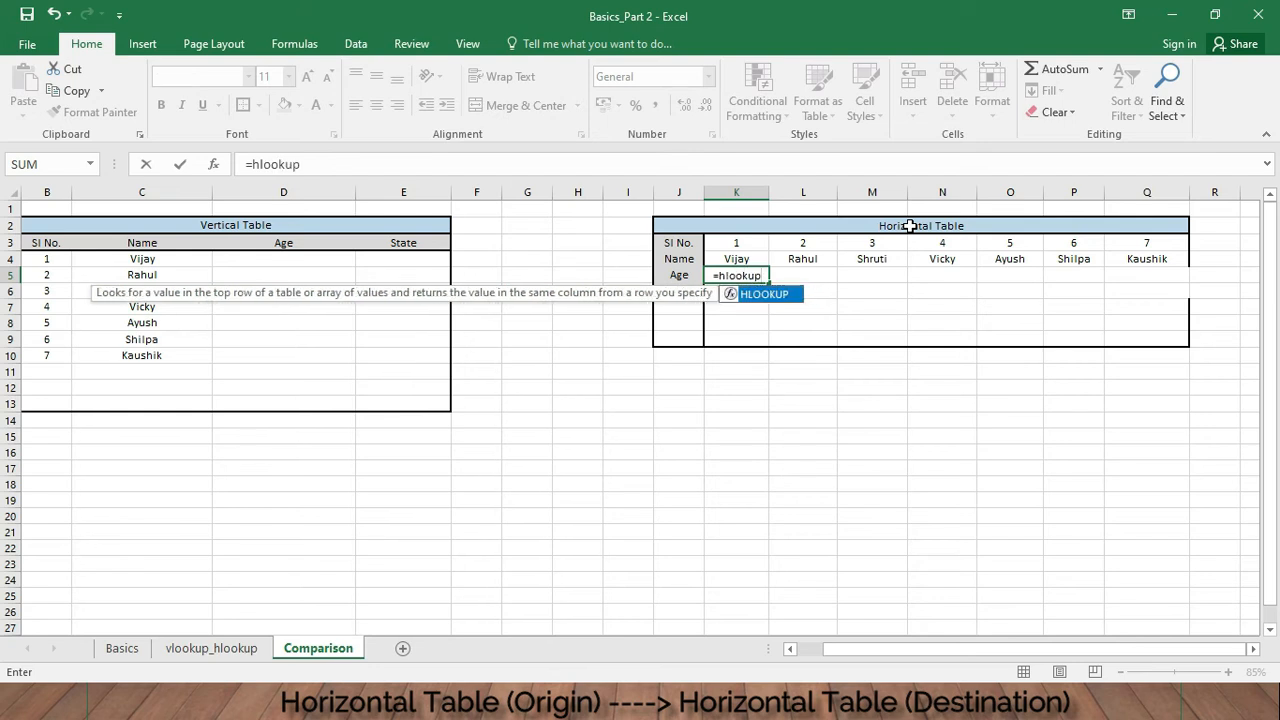
pyautogui.write('(')
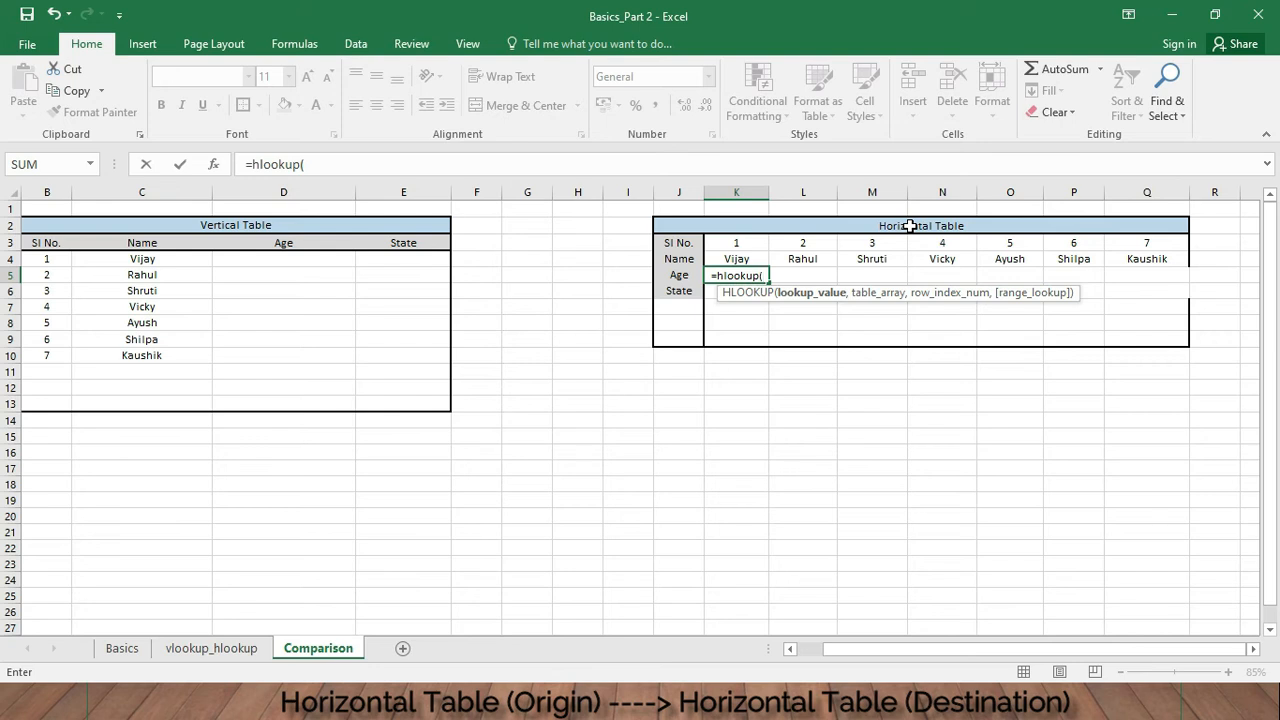
pyautogui.click(752, 258)
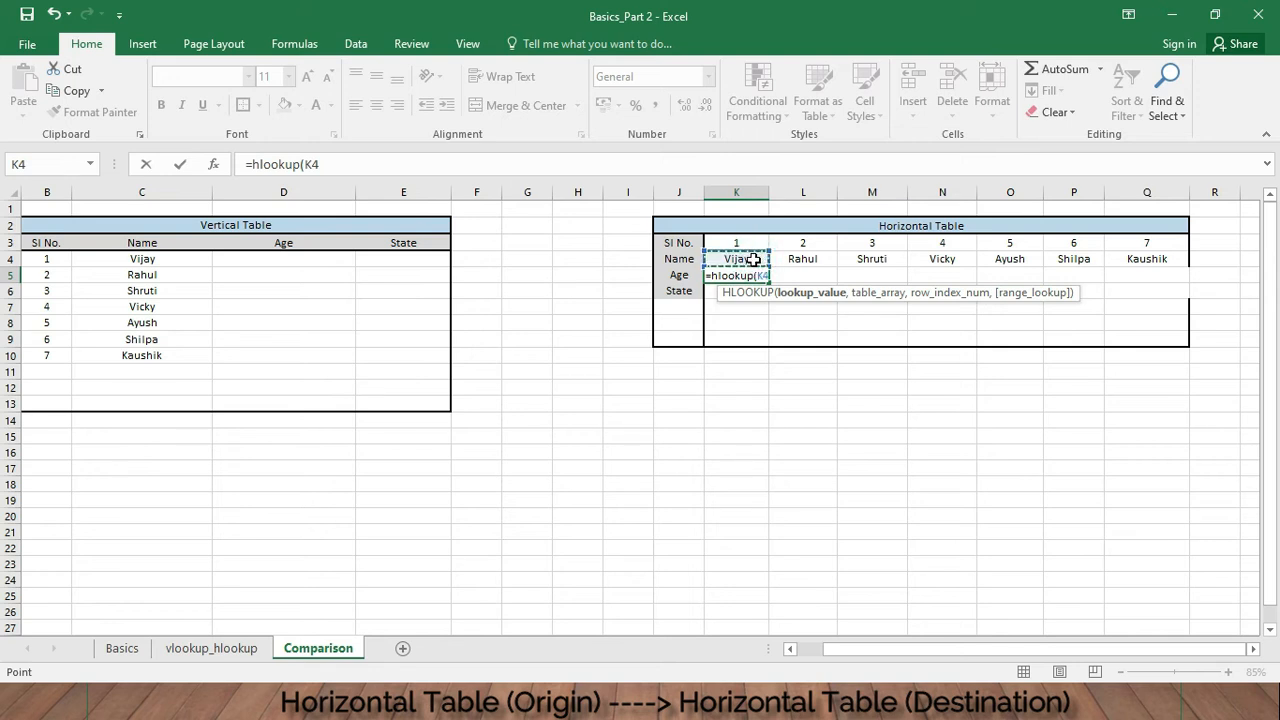
pyautogui.write(',')
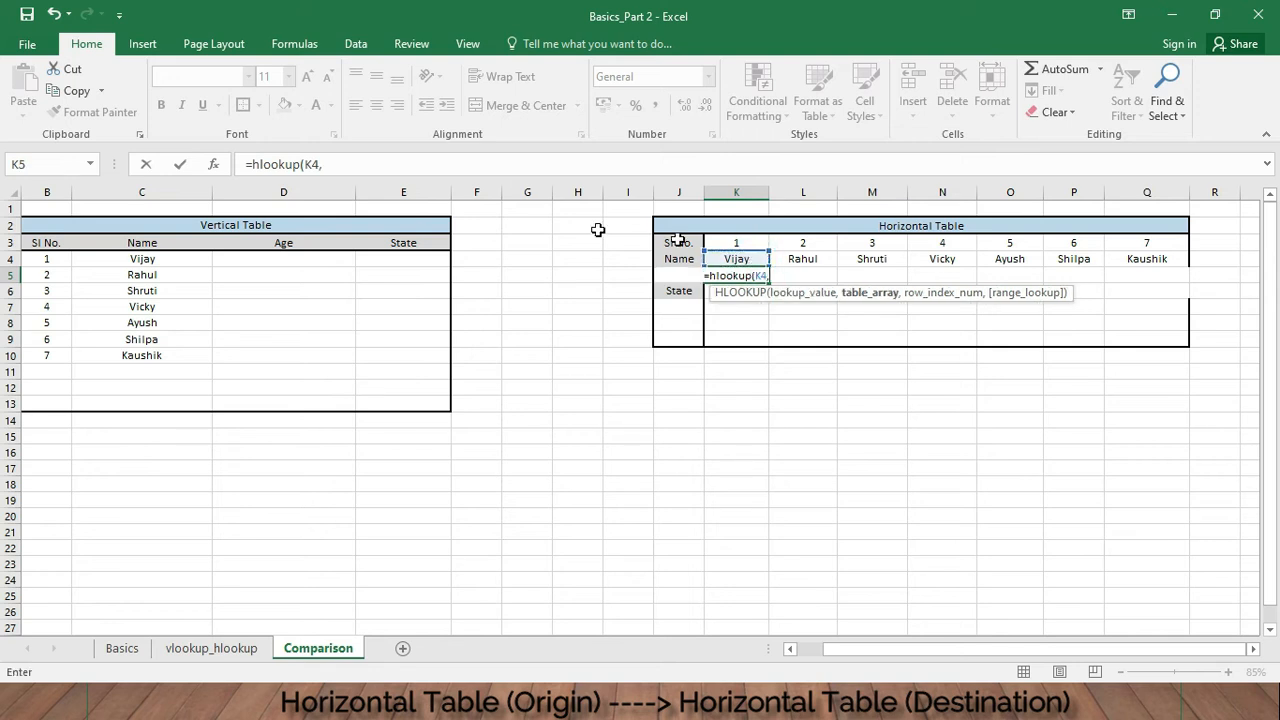
pyautogui.click(235, 650)
pyautogui.moveTo(458, 258); pyautogui.dragTo(540, 264)
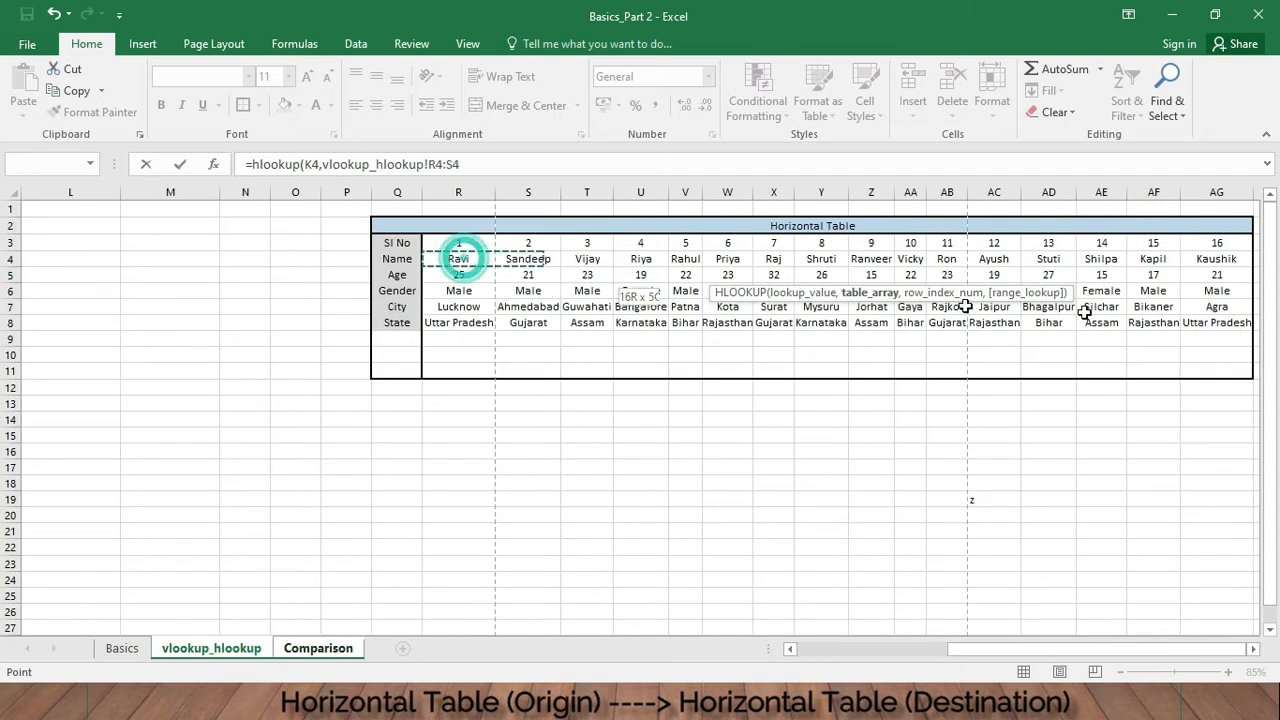
pyautogui.moveTo(1085, 313); pyautogui.dragTo(1248, 318)
pyautogui.write(',')
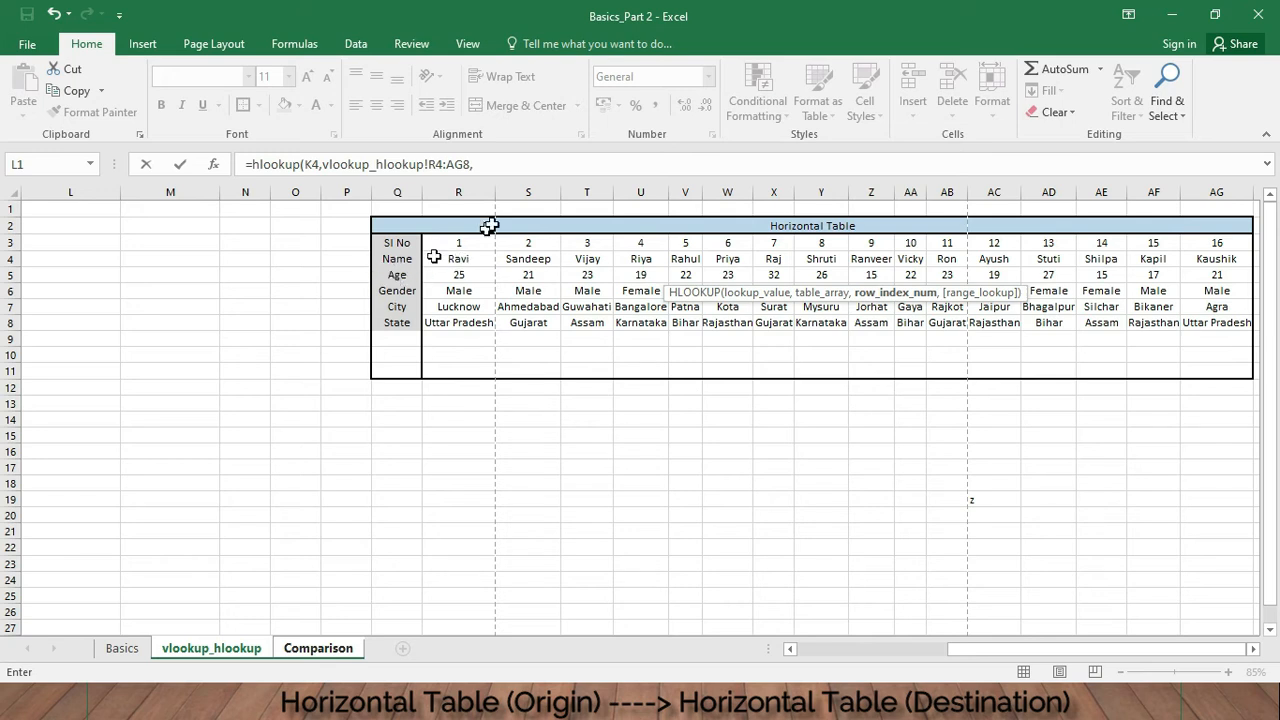
pyautogui.click(518, 164)
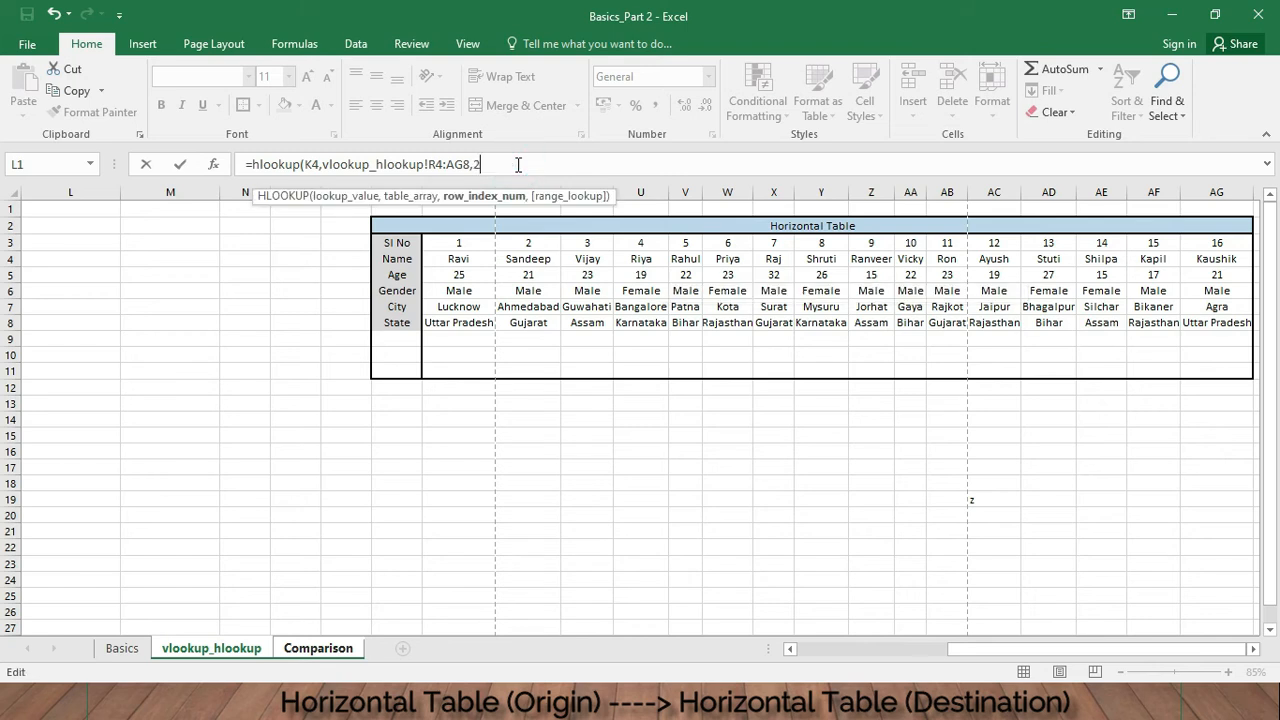
pyautogui.write(',')
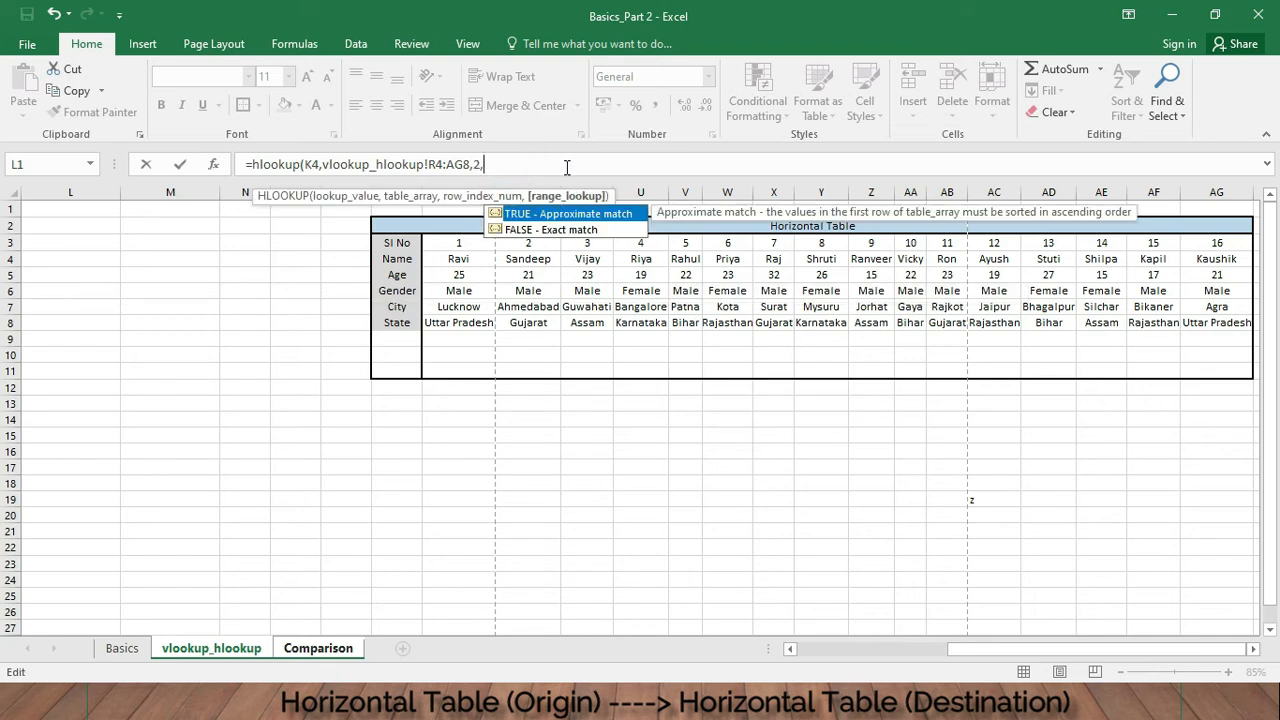
pyautogui.write('false)')
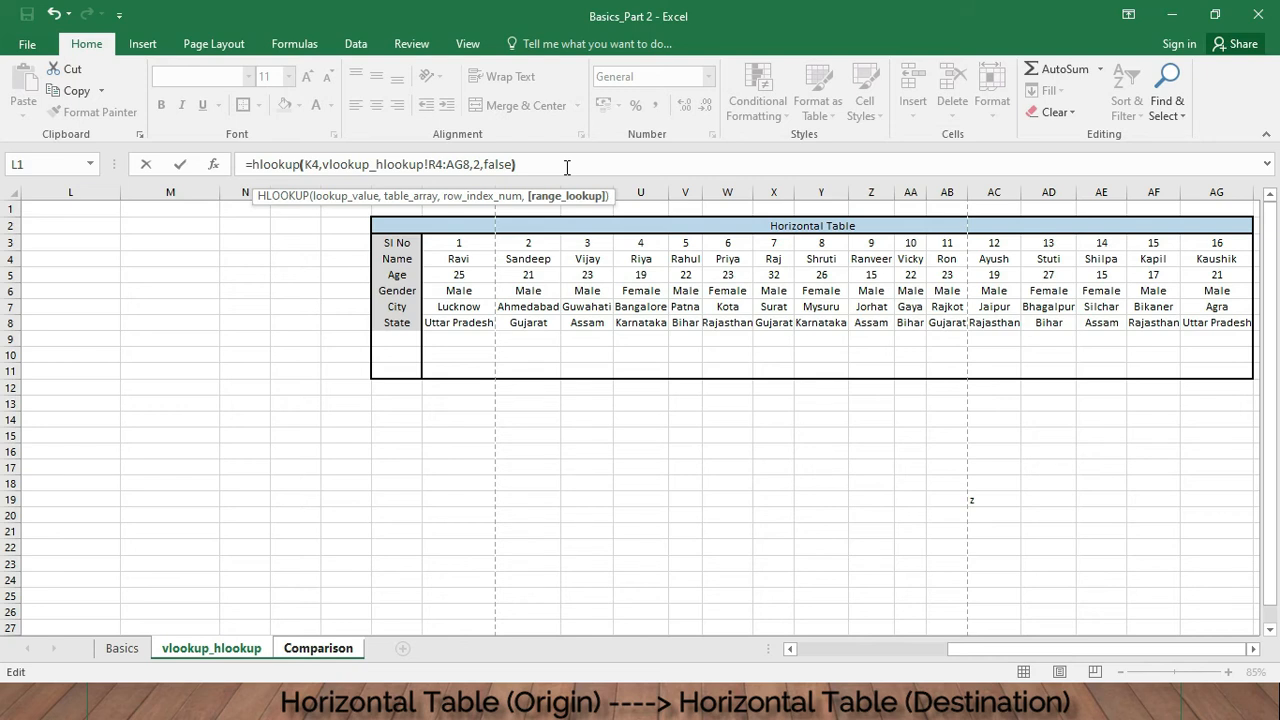
pyautogui.press('Return')
# - Copy the K5 Age formula across into L5:Q5
pyautogui.click(751, 274)
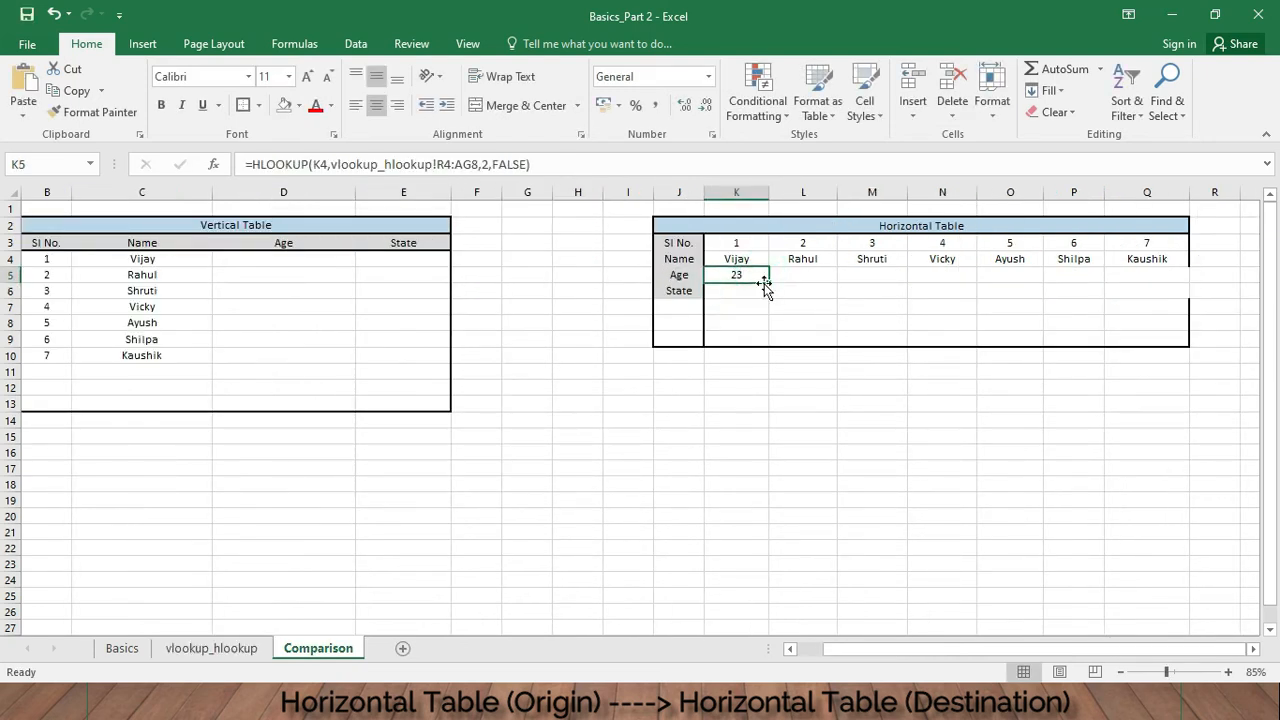
pyautogui.moveTo(771, 284); pyautogui.dragTo(1147, 282)
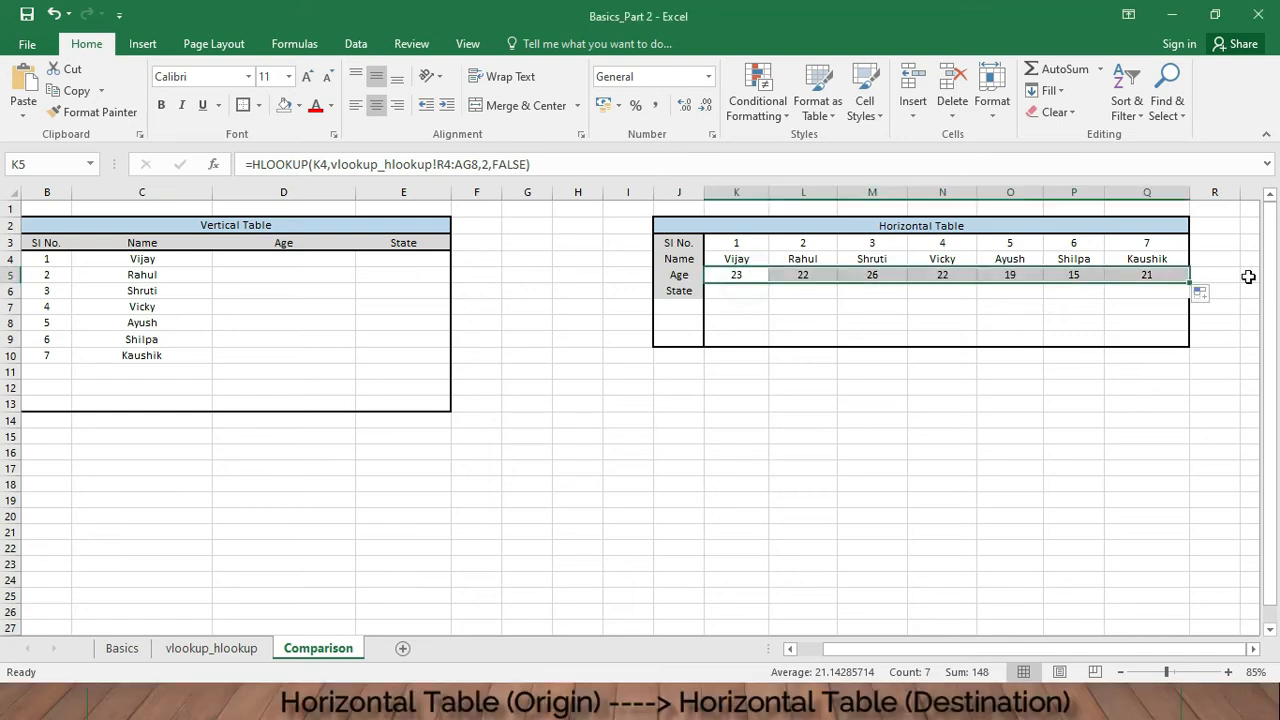
# - In K6 enter =HLOOKUP(K4,vlookup_hlookup!R4:AG8,5,FALSE), selecting the horizontal table range from the source sheet
pyautogui.click(731, 289)
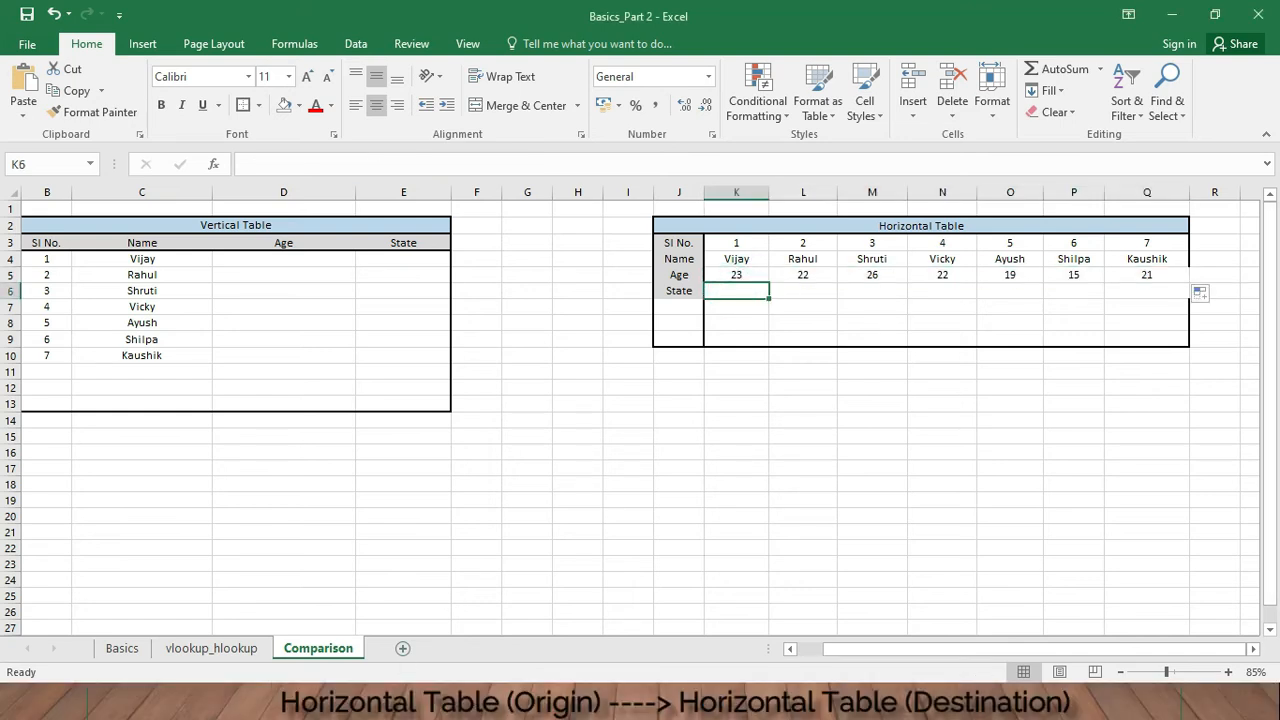
pyautogui.write('=')
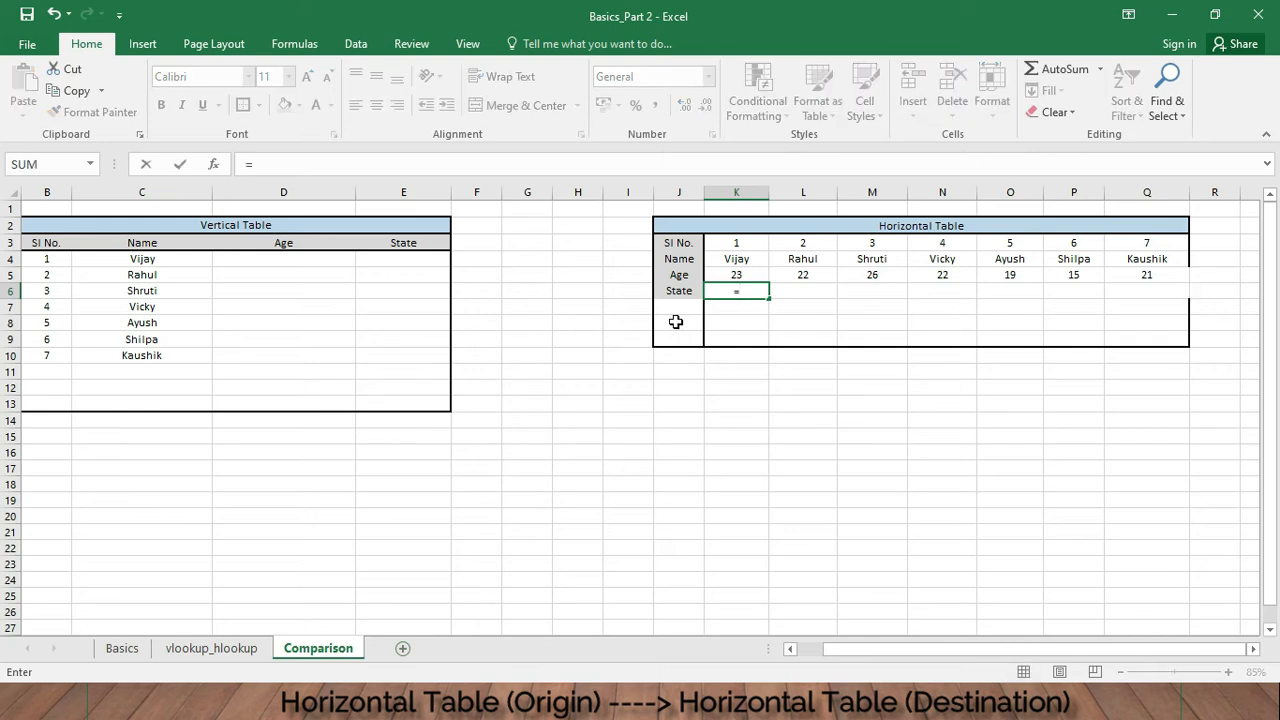
pyautogui.write('hloo')
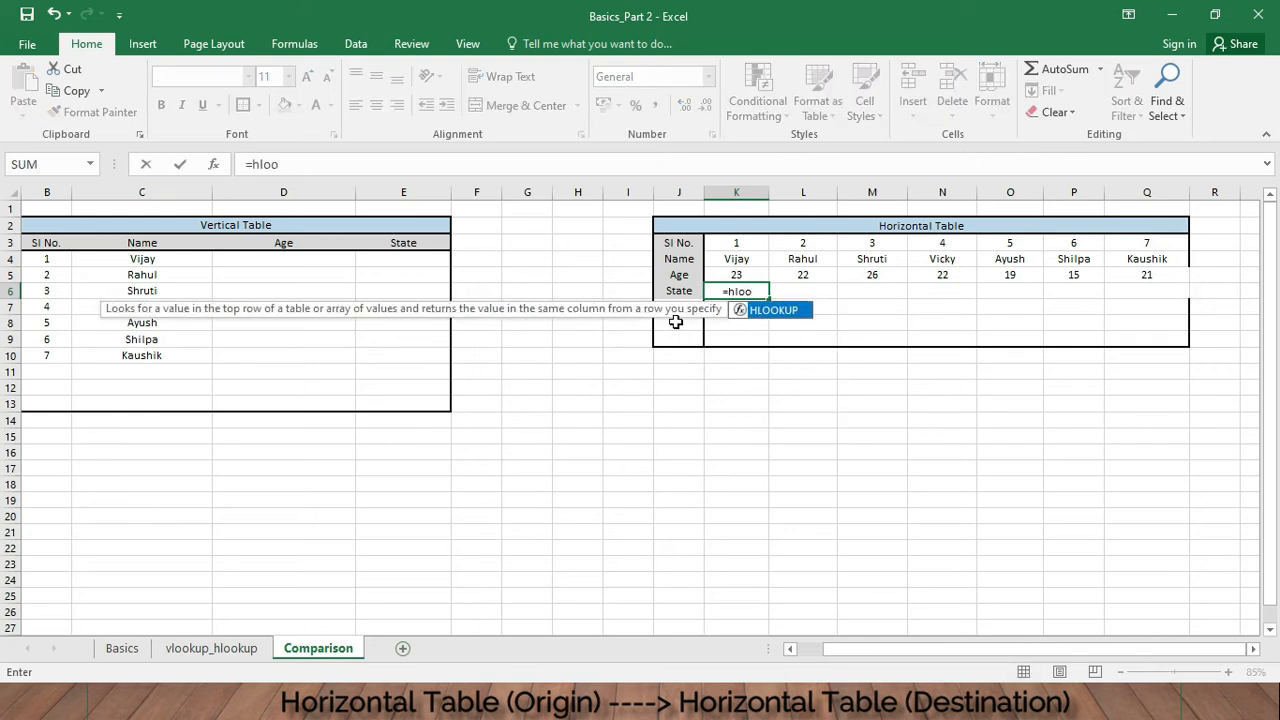
pyautogui.write('kup')
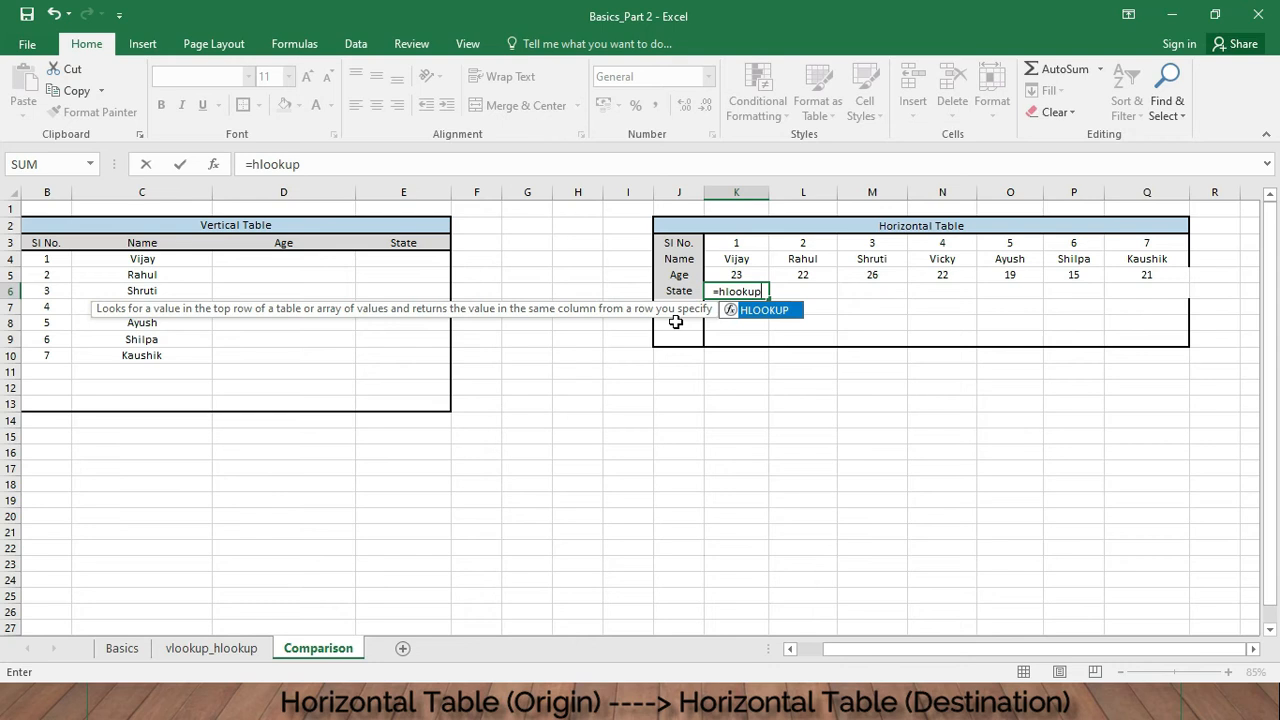
pyautogui.write('(')
pyautogui.click(757, 260)
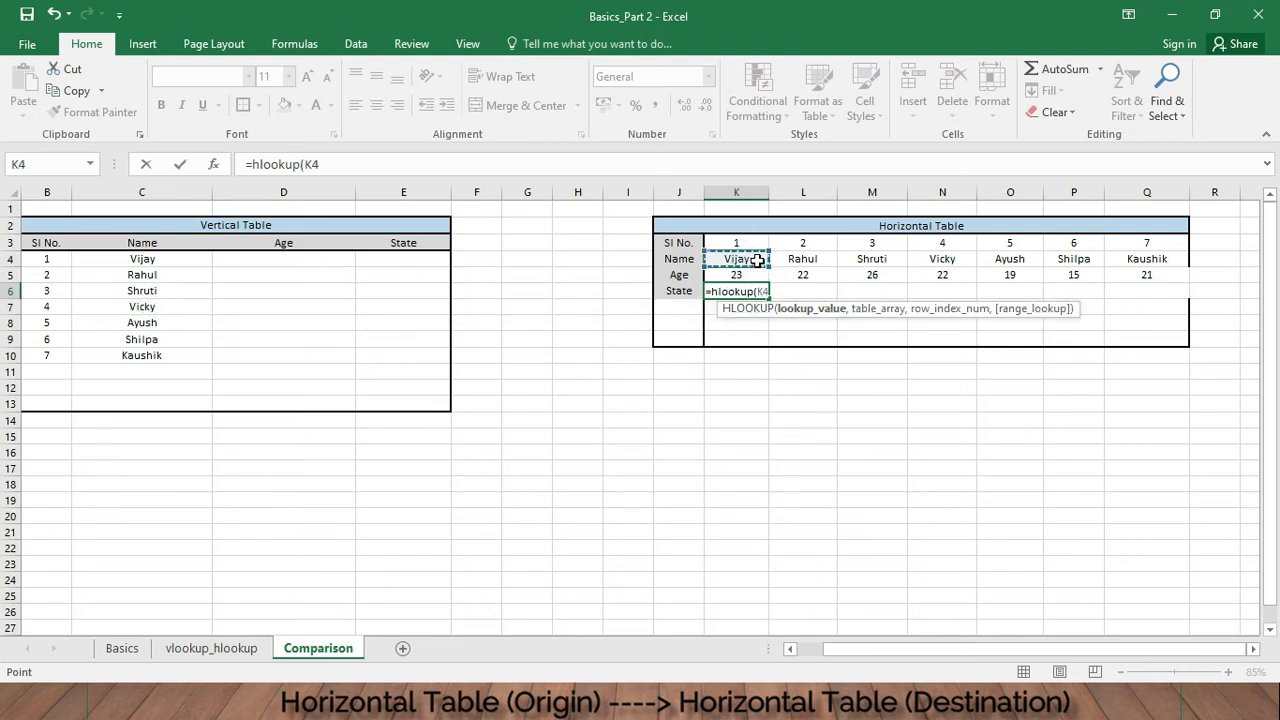
pyautogui.write(',')
pyautogui.click(237, 648)
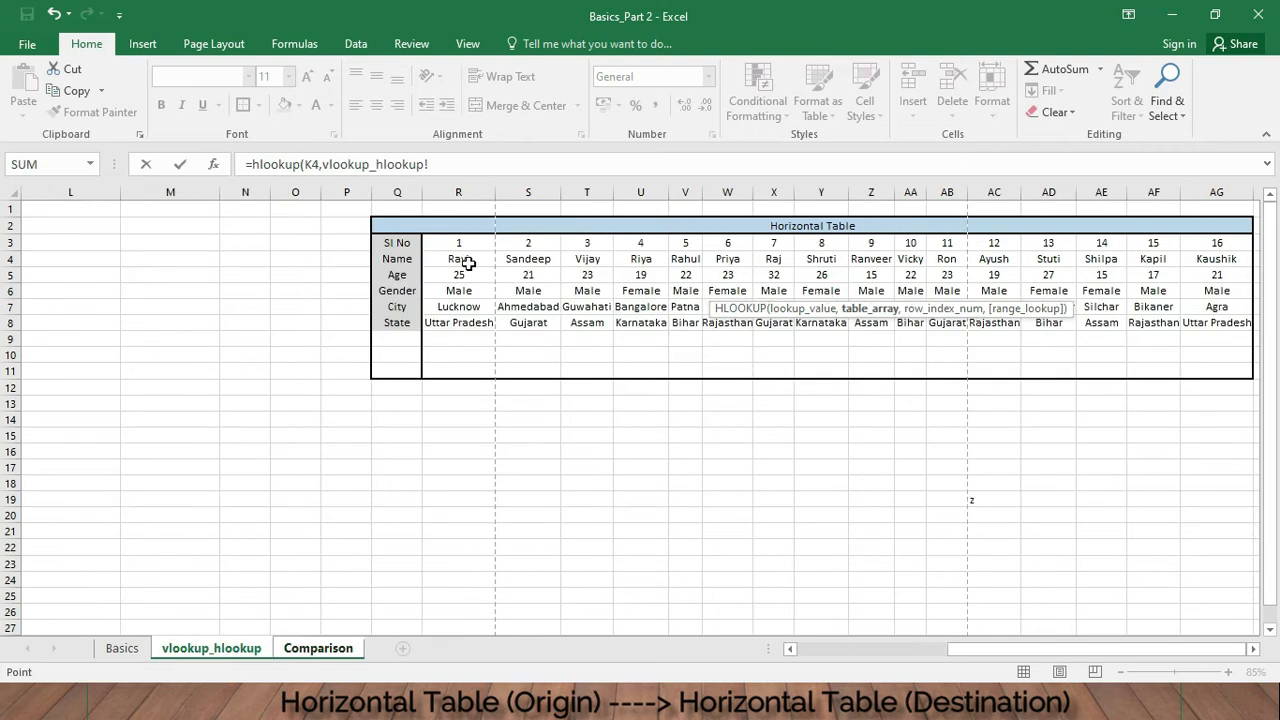
pyautogui.click(462, 259)
pyautogui.moveTo(1014, 330); pyautogui.dragTo(1214, 318)
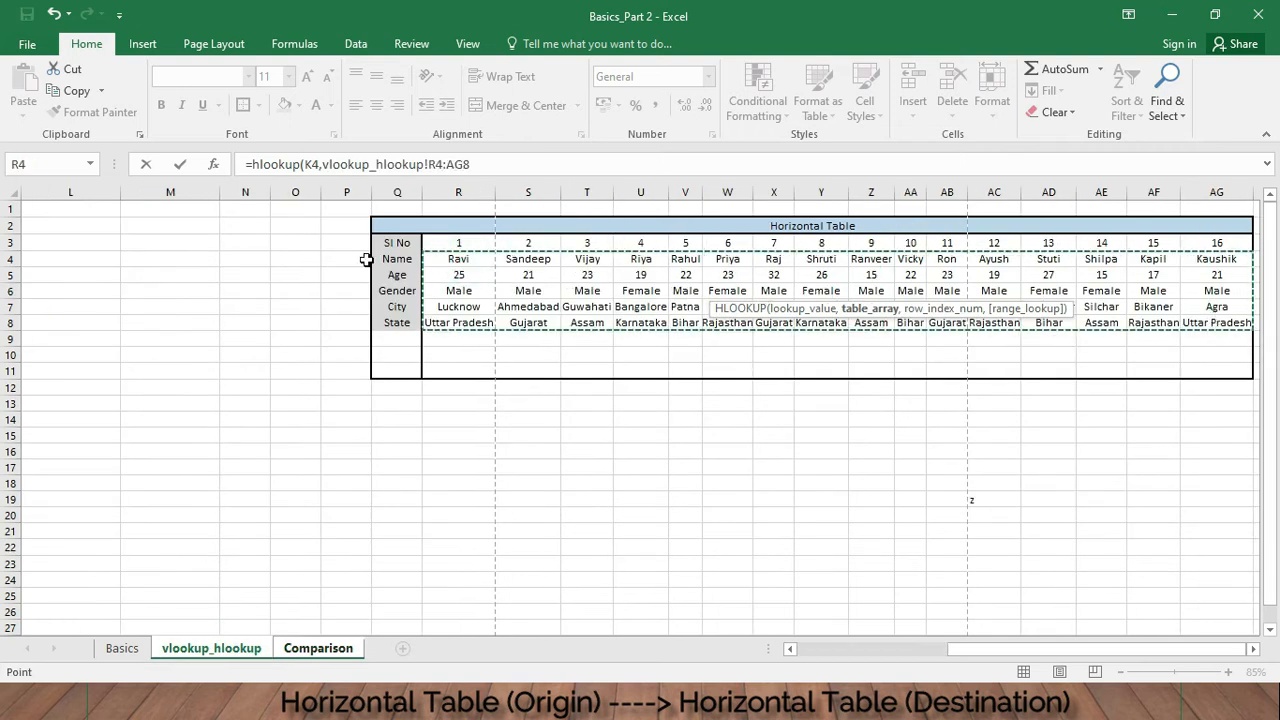
pyautogui.click(537, 166)
pyautogui.write(',')
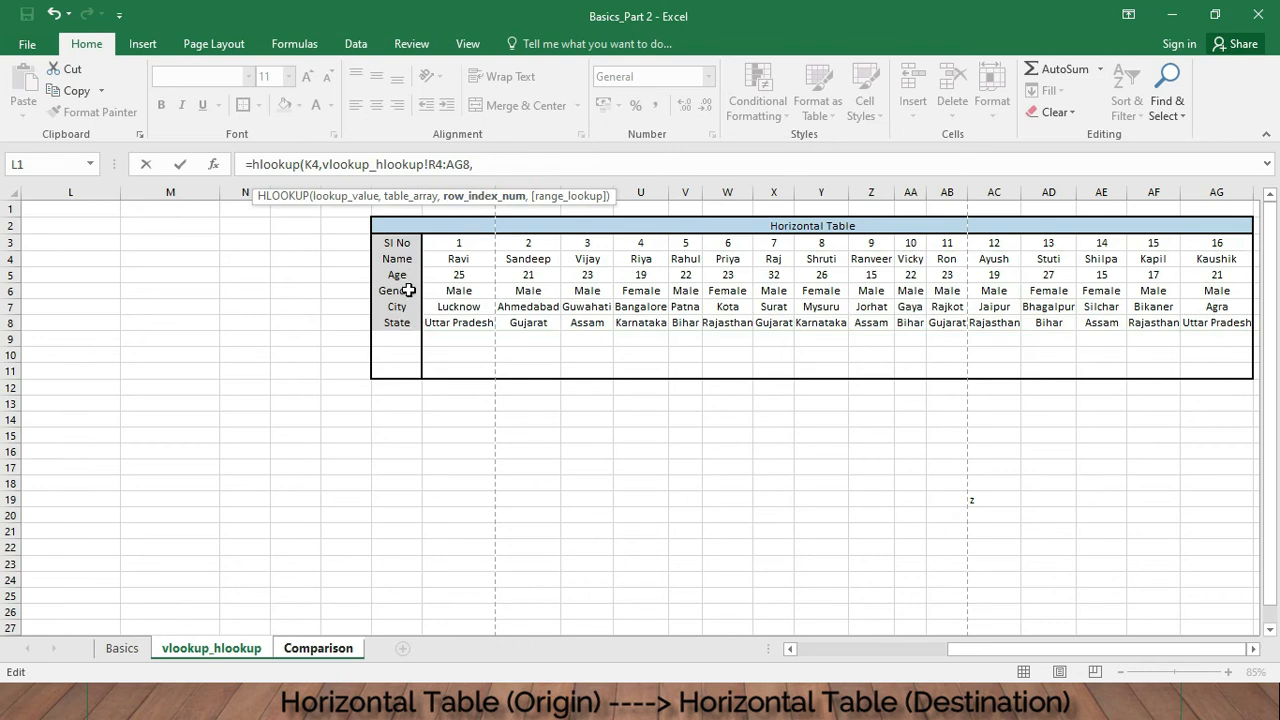
pyautogui.write('5,')
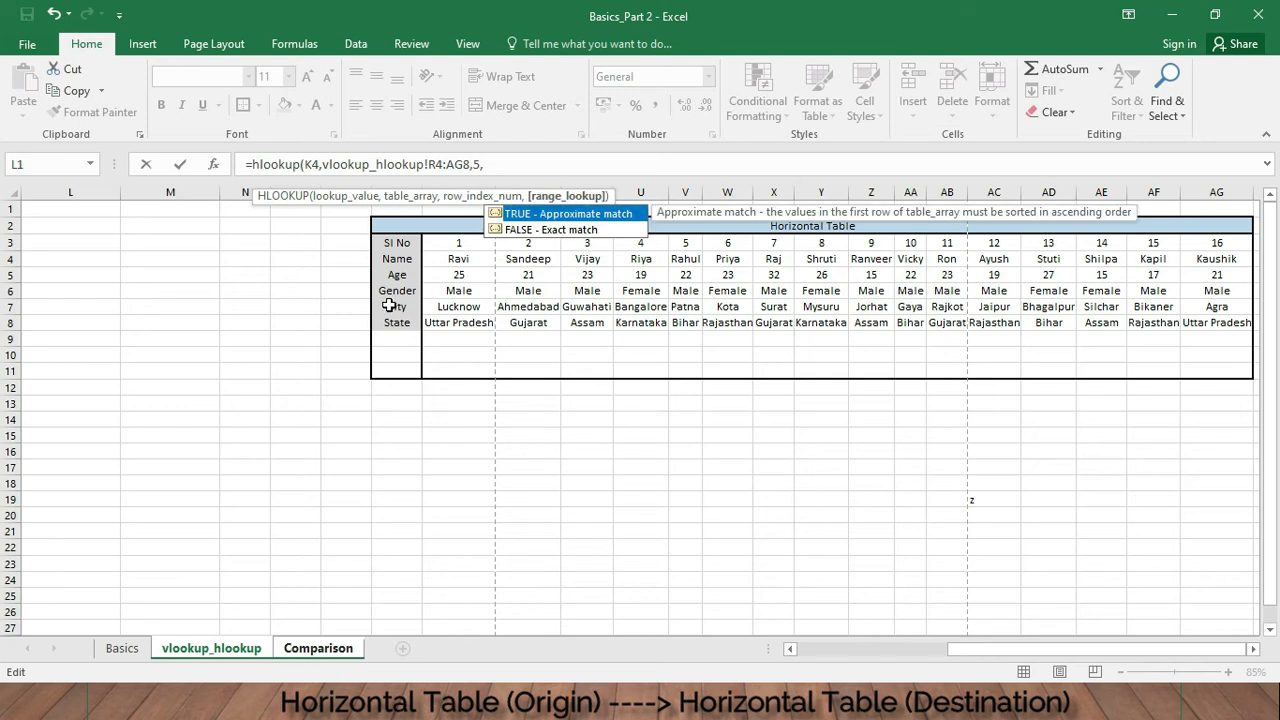
pyautogui.write('g')
pyautogui.press('BackSpace')
pyautogui.write('false)')
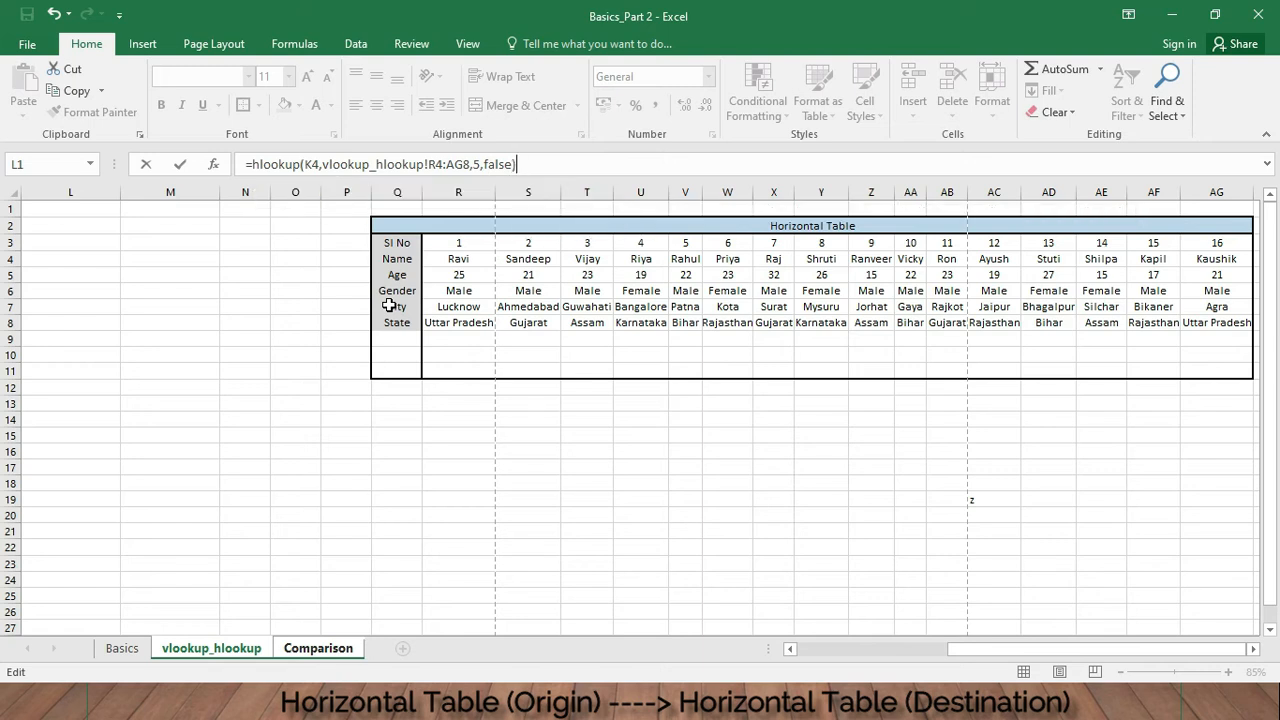
pyautogui.press('Return')
# - Copy the K6 State formula across into L6:Q6
pyautogui.click(747, 291)
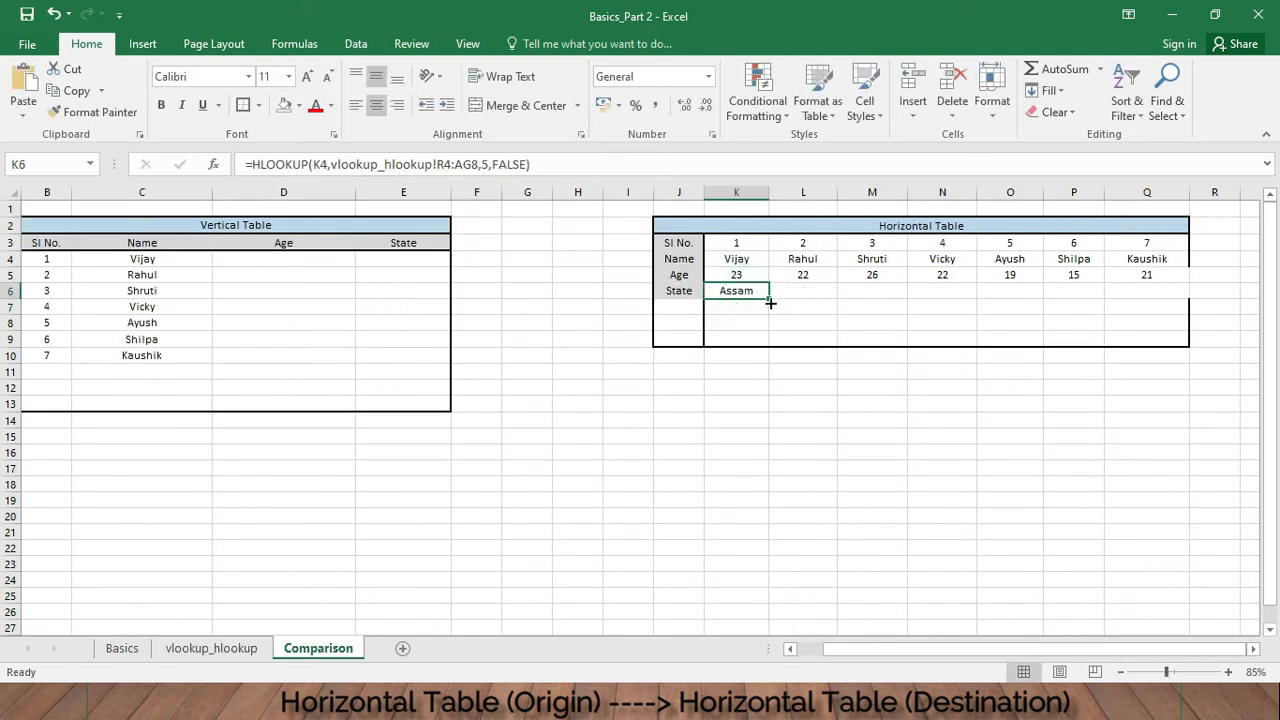
pyautogui.moveTo(770, 300); pyautogui.dragTo(1160, 294)
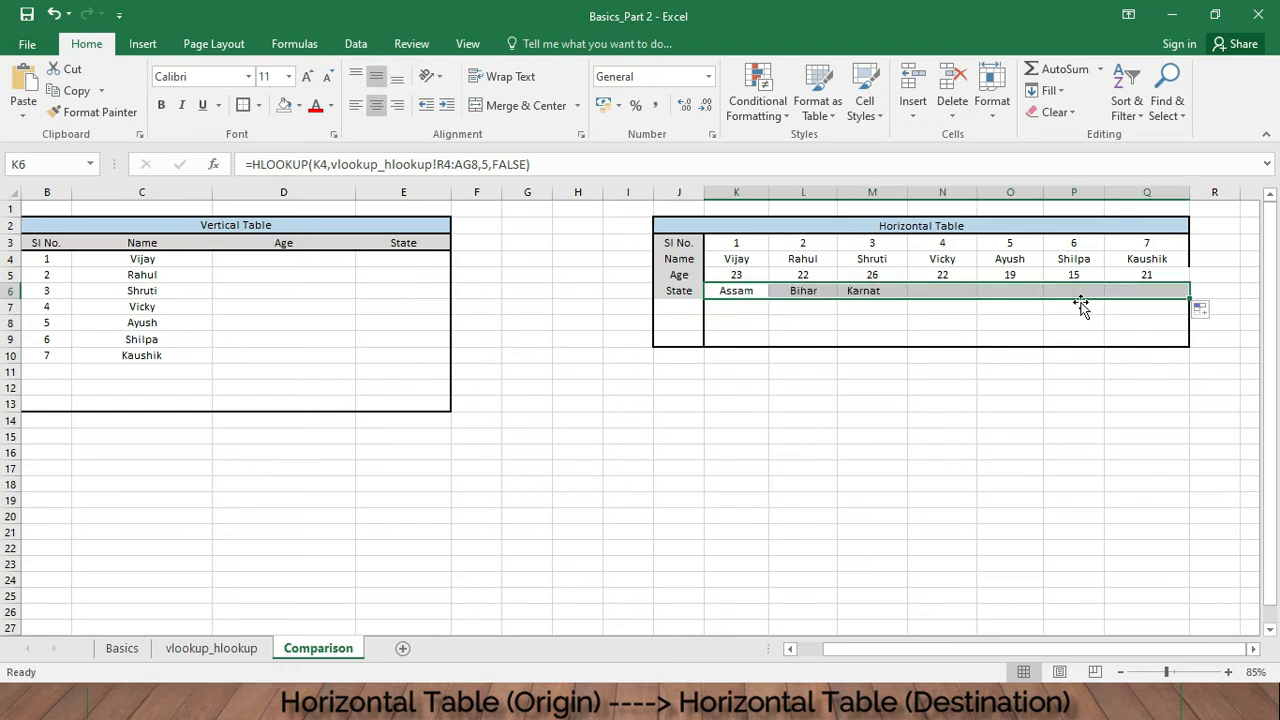
pyautogui.click(978, 327)
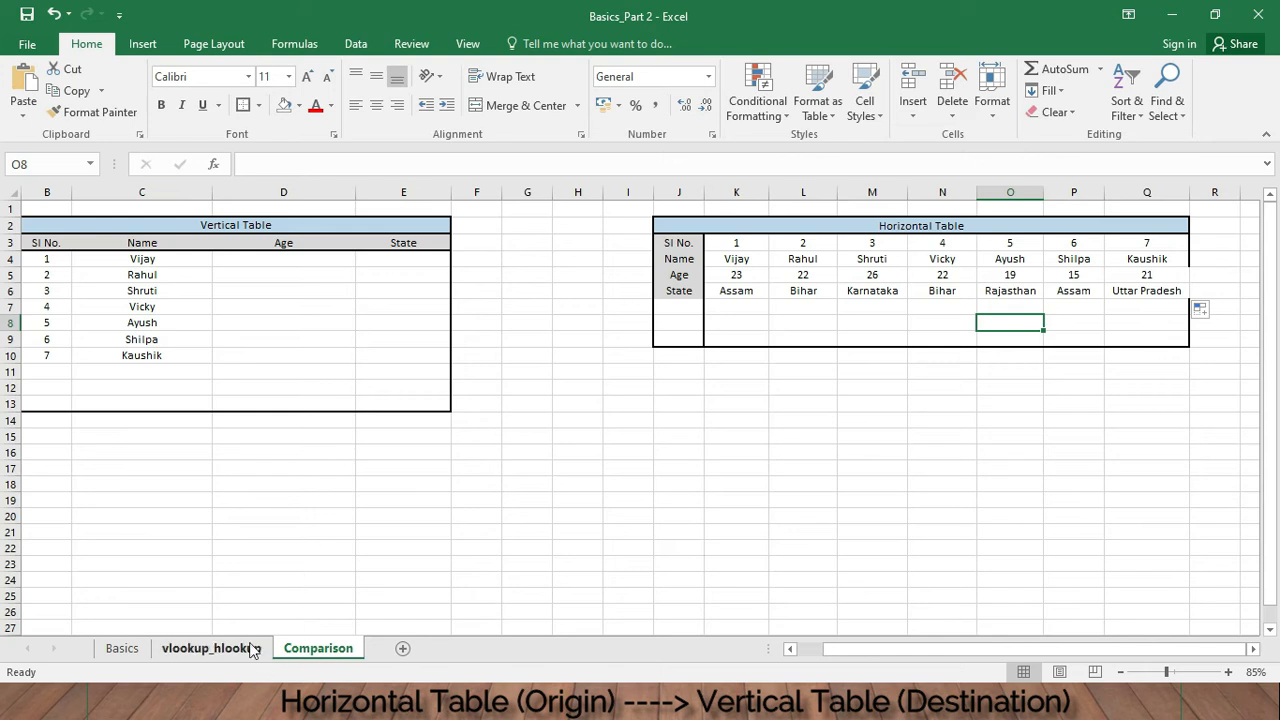
# - In the vertical table's D4 enter =HLOOKUP(C4,vlookup_hlookup!R4:AG8,2,FALSE), selecting the source horizontal table range
pyautogui.click(240, 645)
pyautogui.click(338, 652)
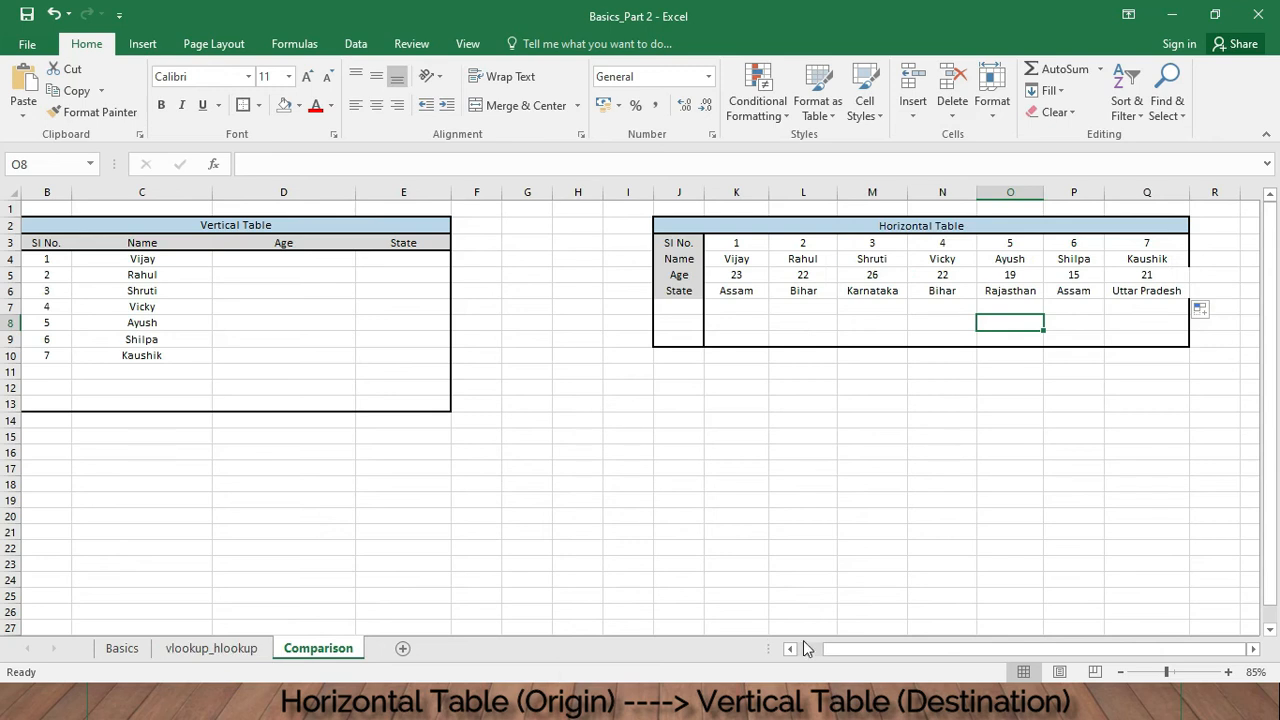
pyautogui.moveTo(830, 655); pyautogui.dragTo(794, 654)
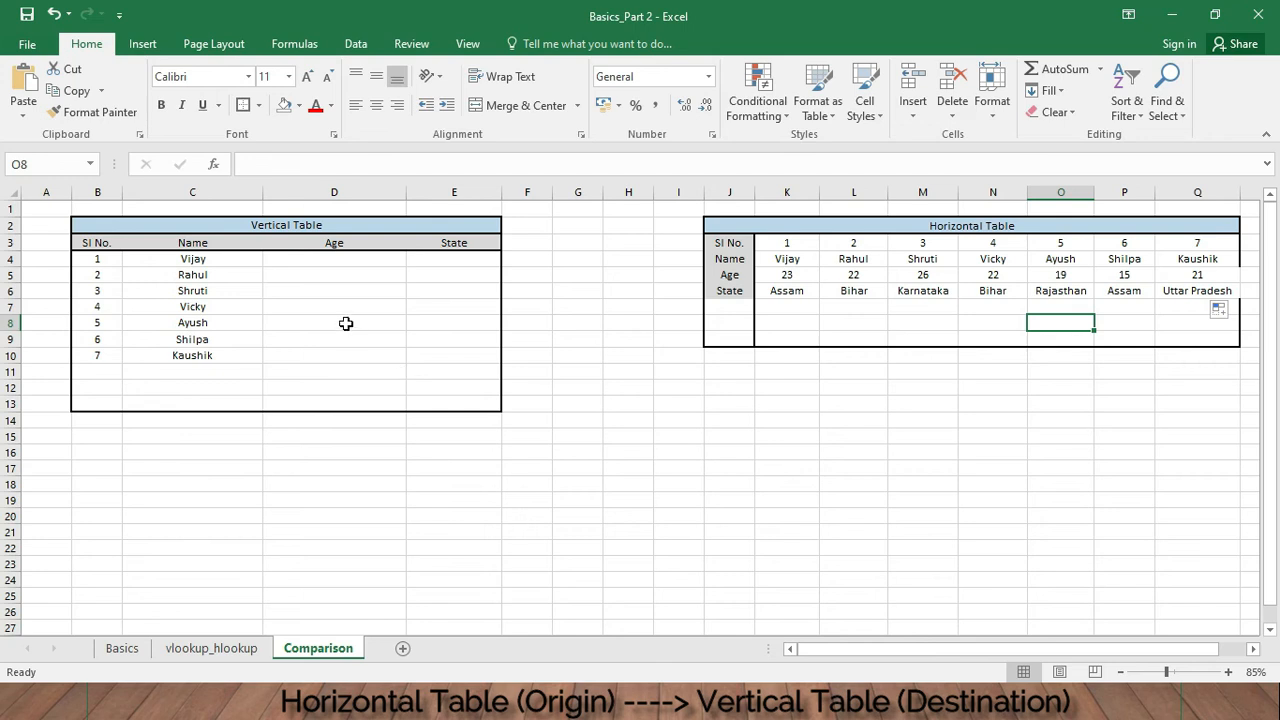
pyautogui.click(356, 260)
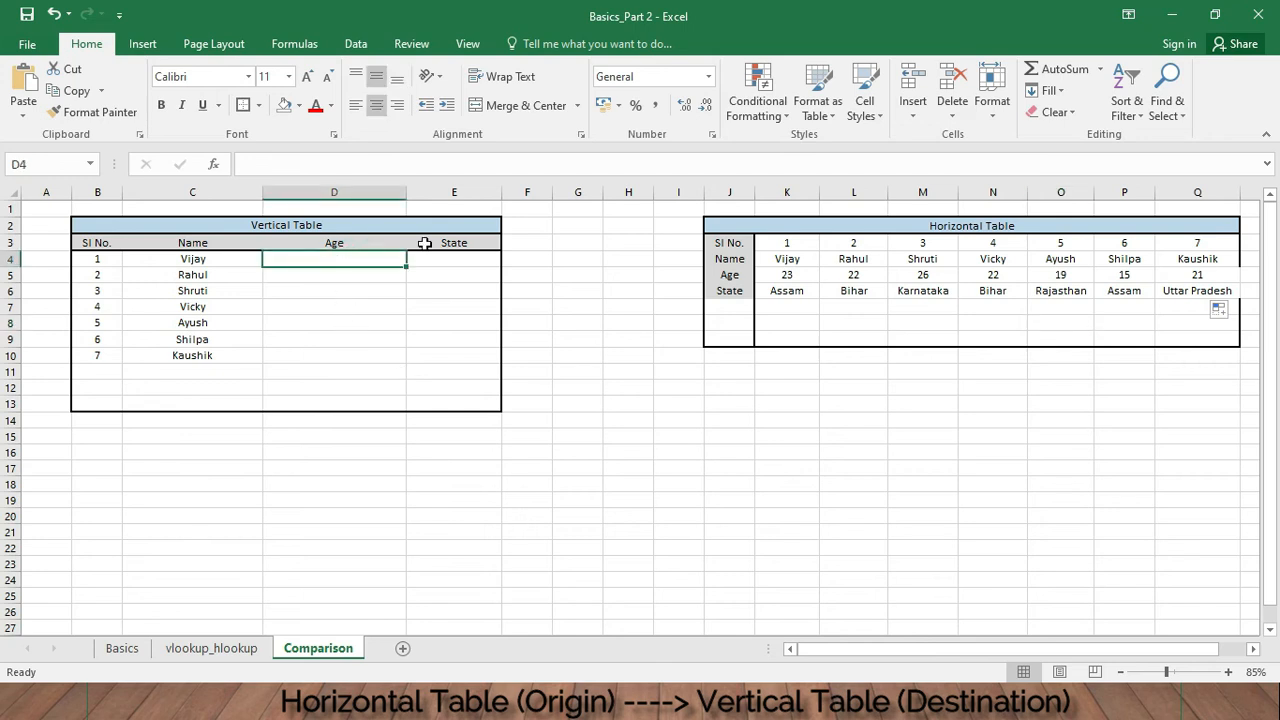
pyautogui.write('=')
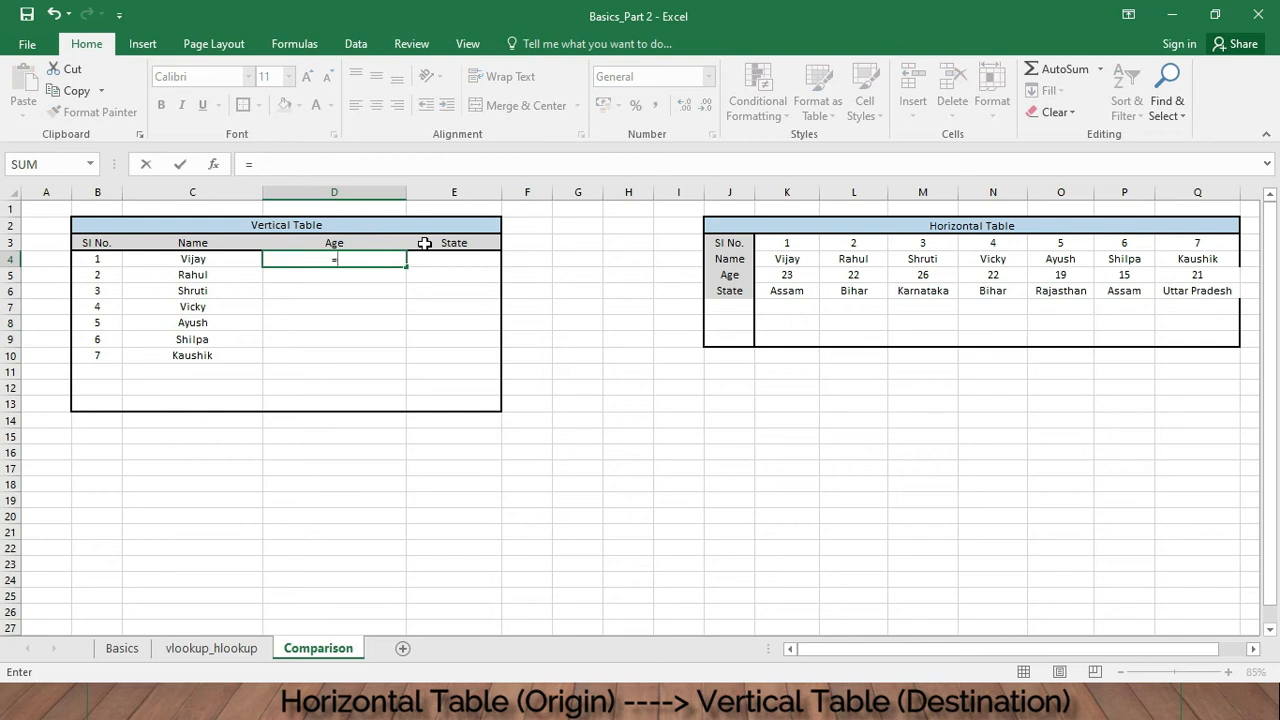
pyautogui.write('loo')
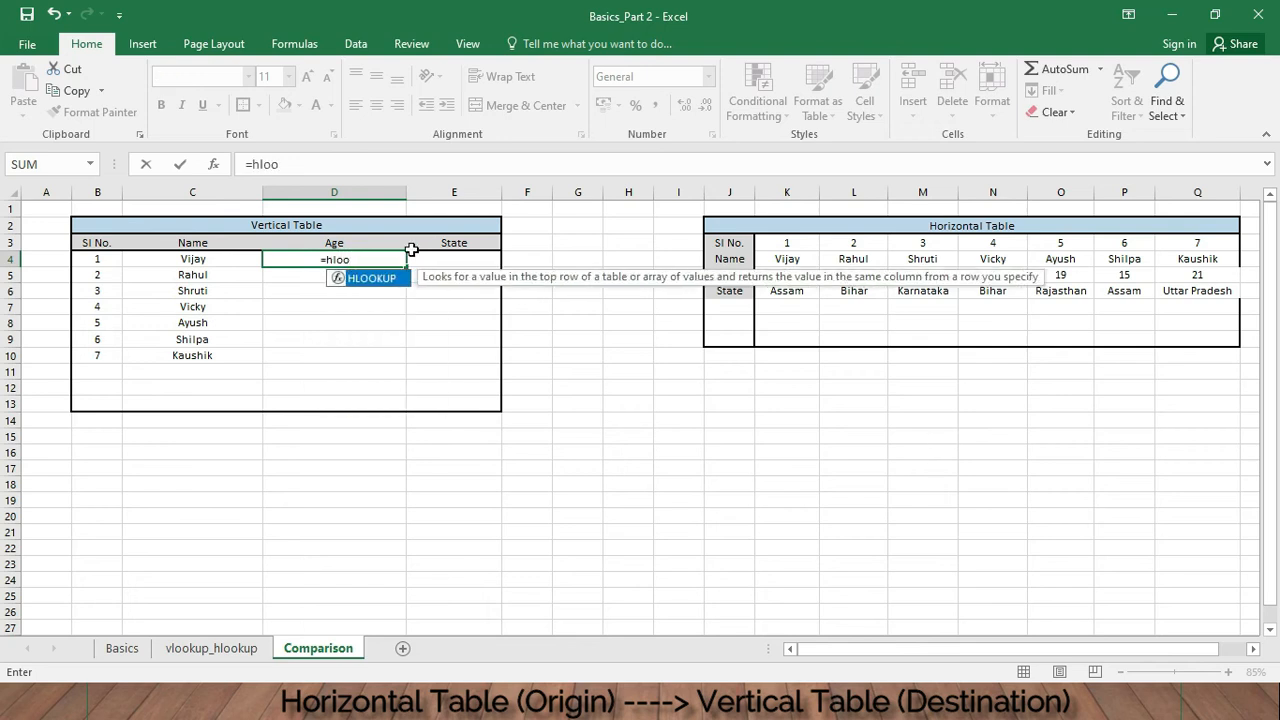
pyautogui.doubleClick(390, 278)
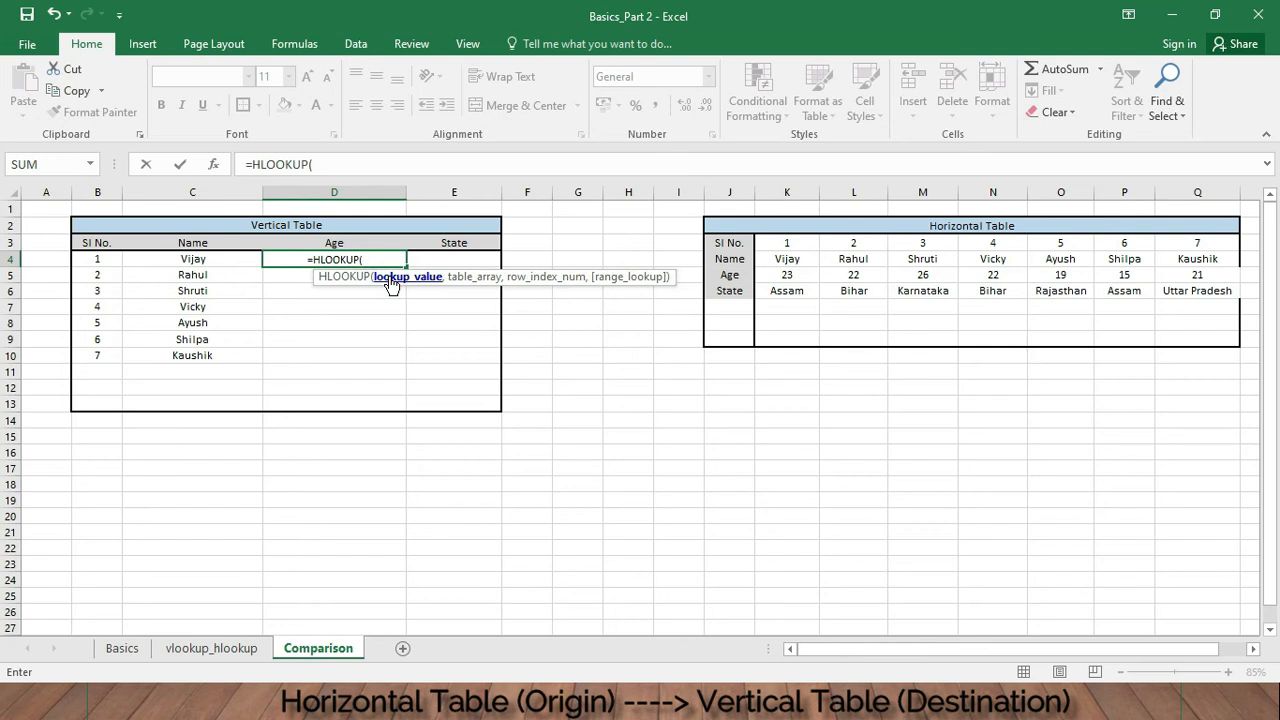
pyautogui.click(198, 259)
pyautogui.write(',')
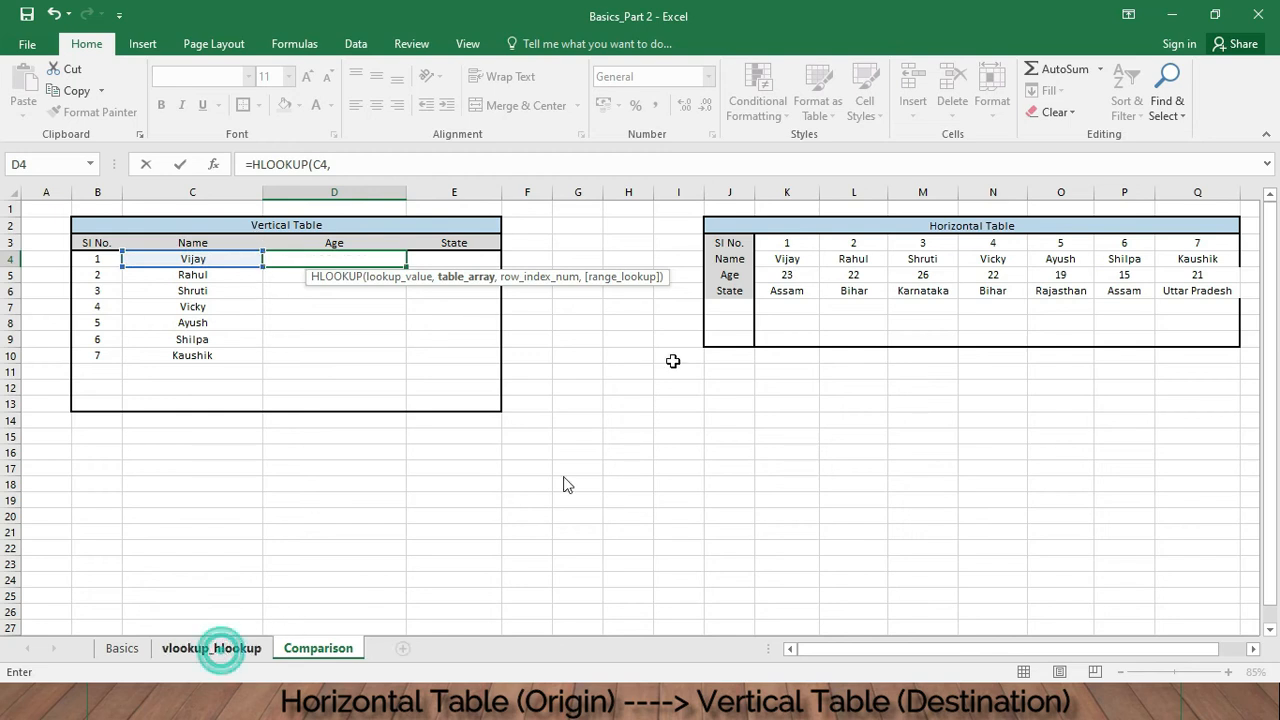
pyautogui.click(211, 648)
pyautogui.moveTo(462, 263); pyautogui.dragTo(1234, 323)
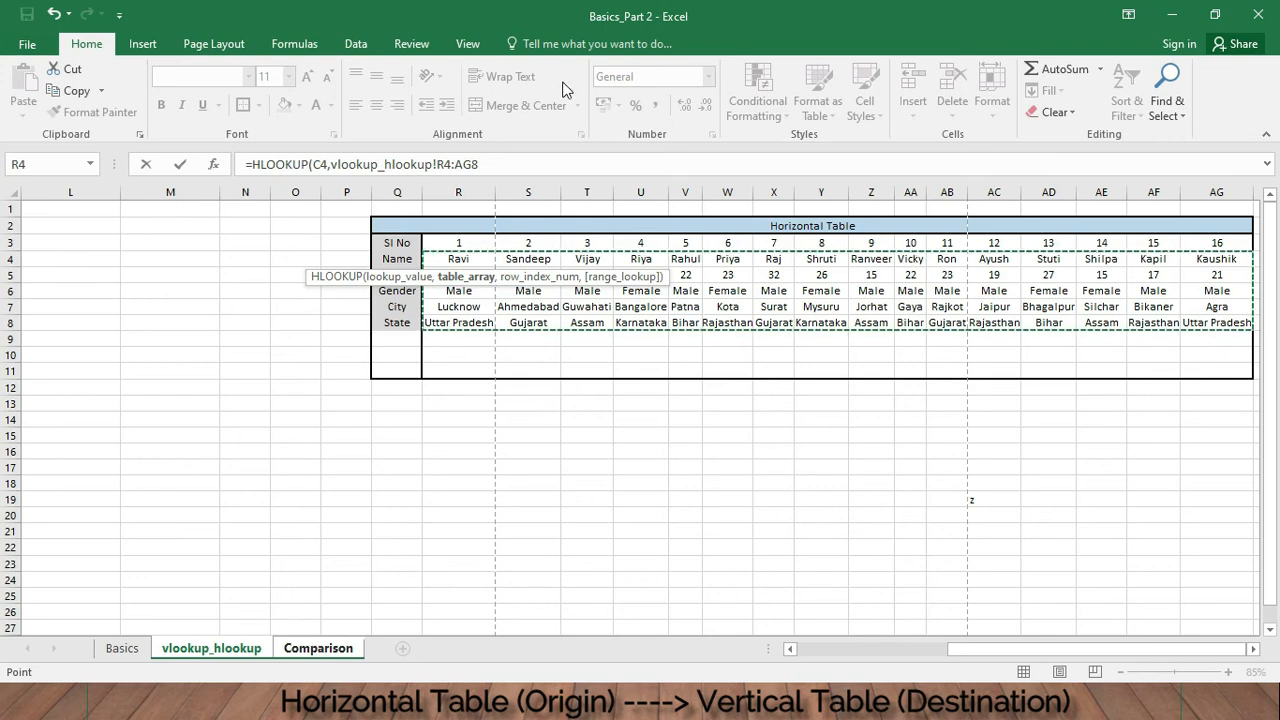
pyautogui.click(533, 162)
pyautogui.write(',')
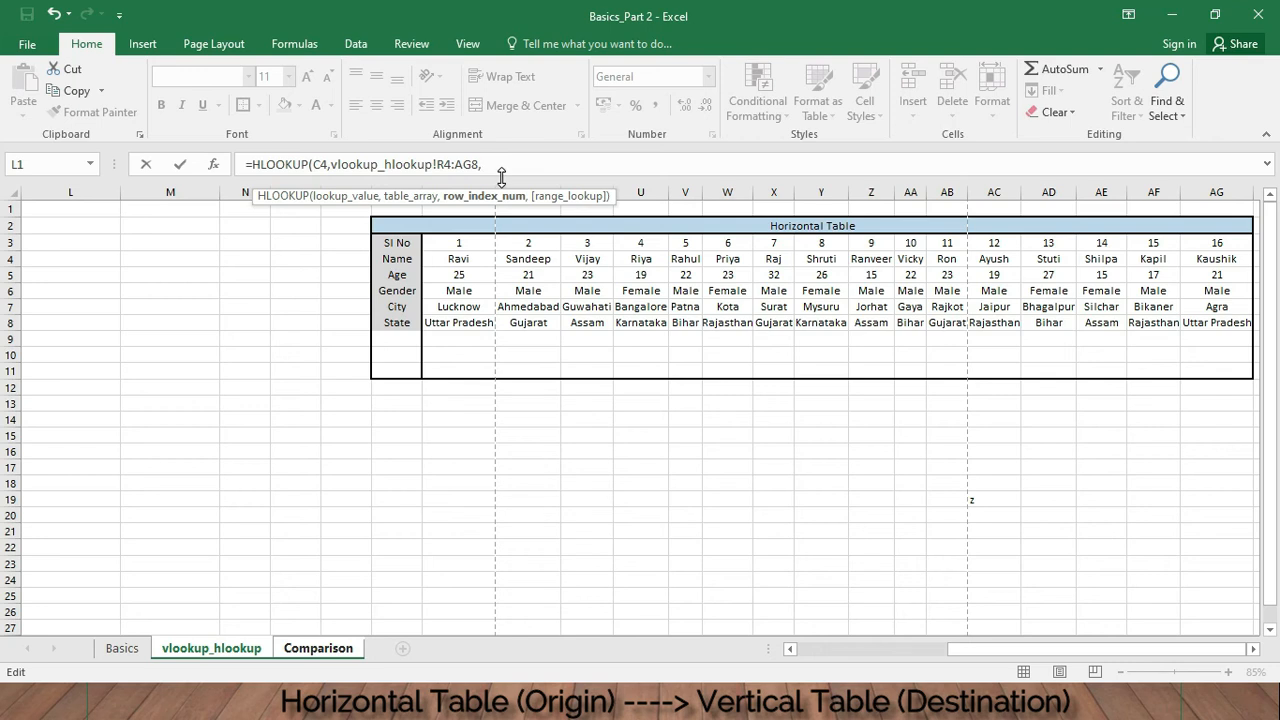
pyautogui.write('2,')
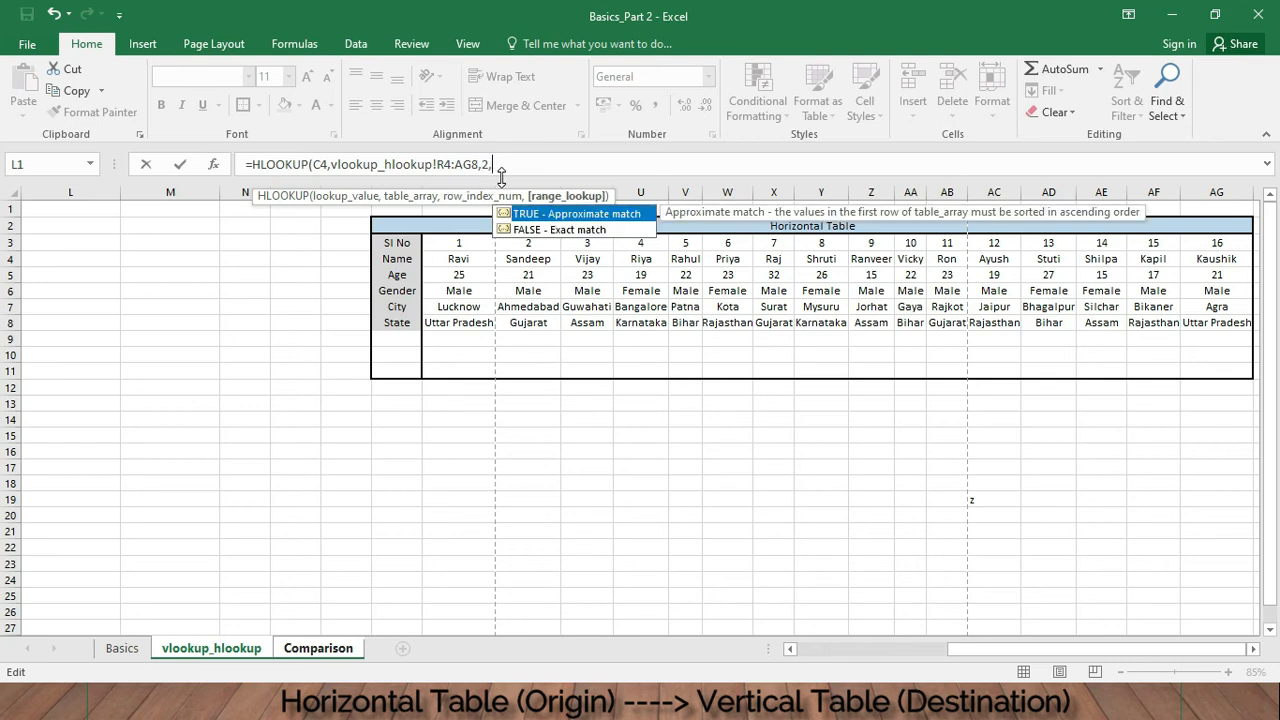
pyautogui.write('false)')
pyautogui.press('Return')
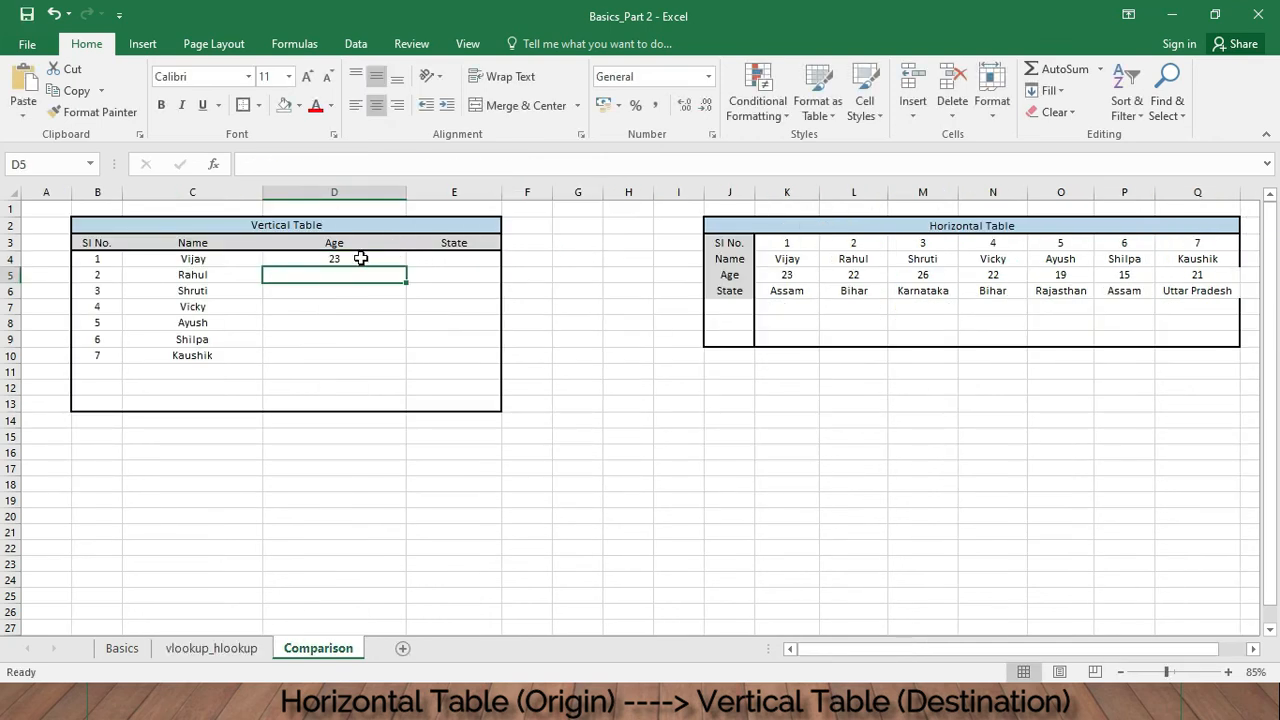
# - Fill the D4 Age formula down the vertical table's Age column to D11
pyautogui.click(361, 258)
pyautogui.moveTo(406, 266); pyautogui.dragTo(411, 350)
pyautogui.click(377, 322)
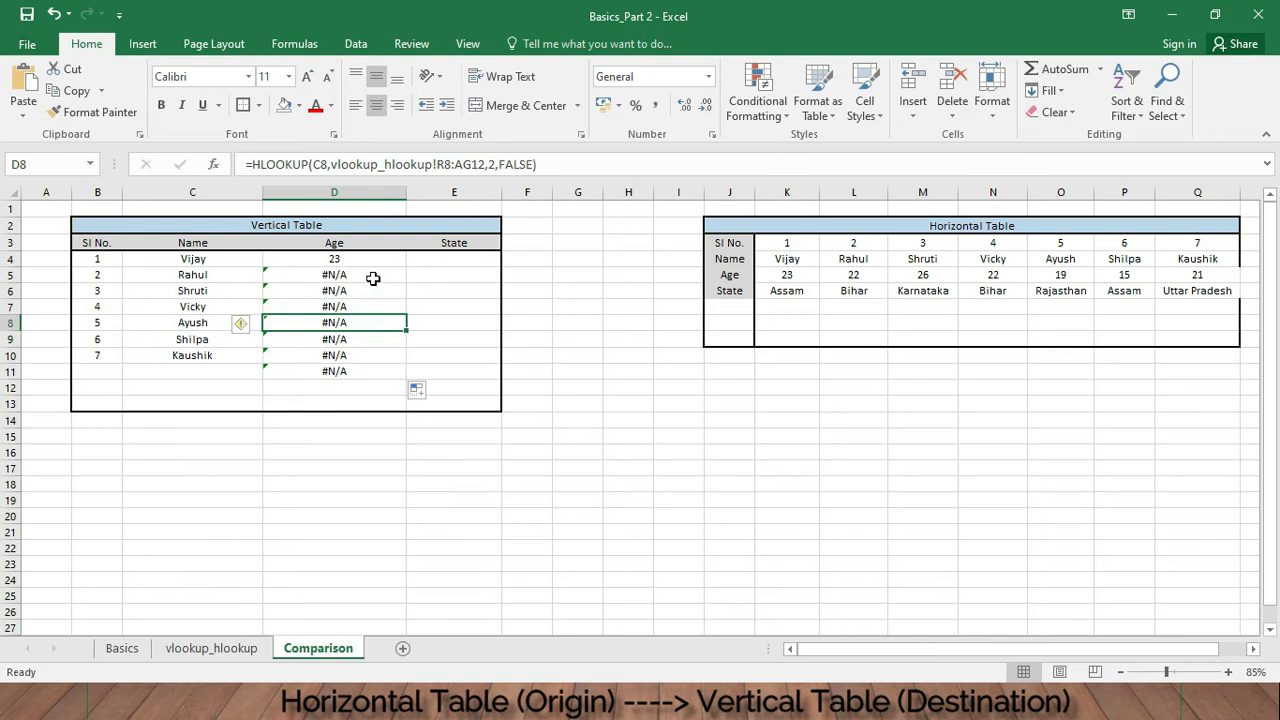
# - Examine the copied D5 formula's references against the rows and columns of the source horizontal table on vlookup_hlookup
pyautogui.click(372, 277)
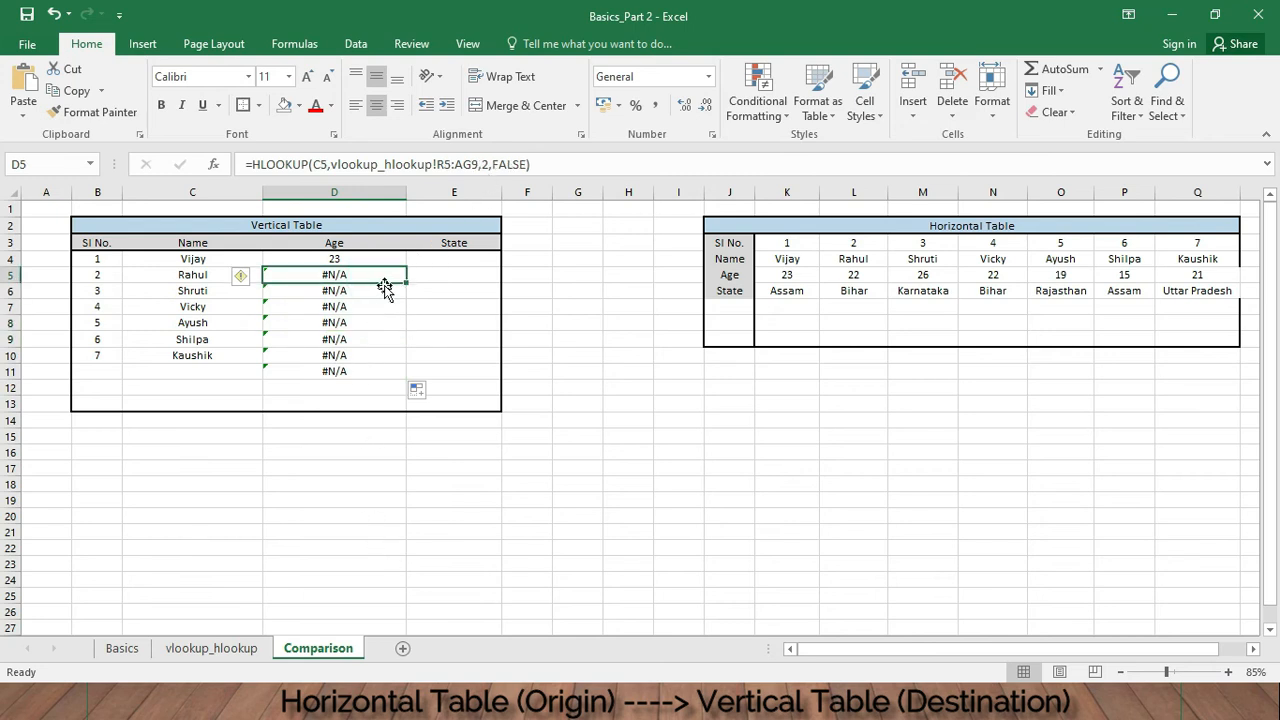
pyautogui.click(215, 649)
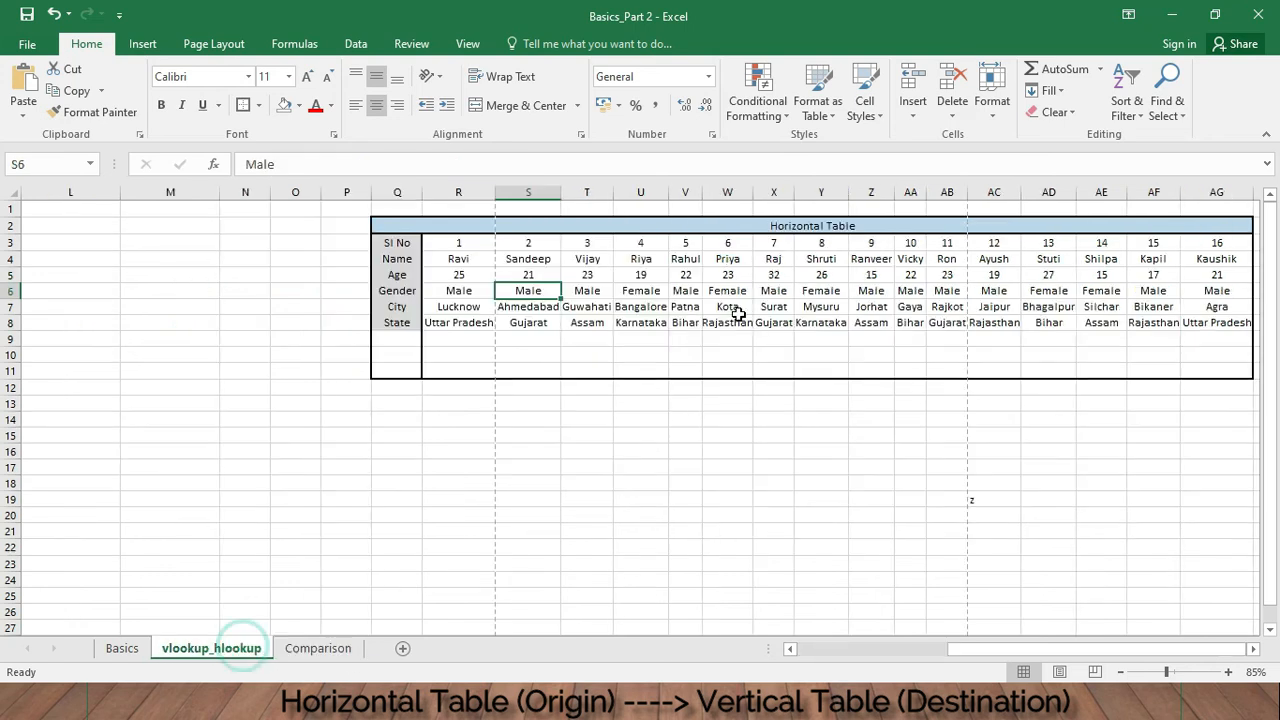
pyautogui.click(305, 651)
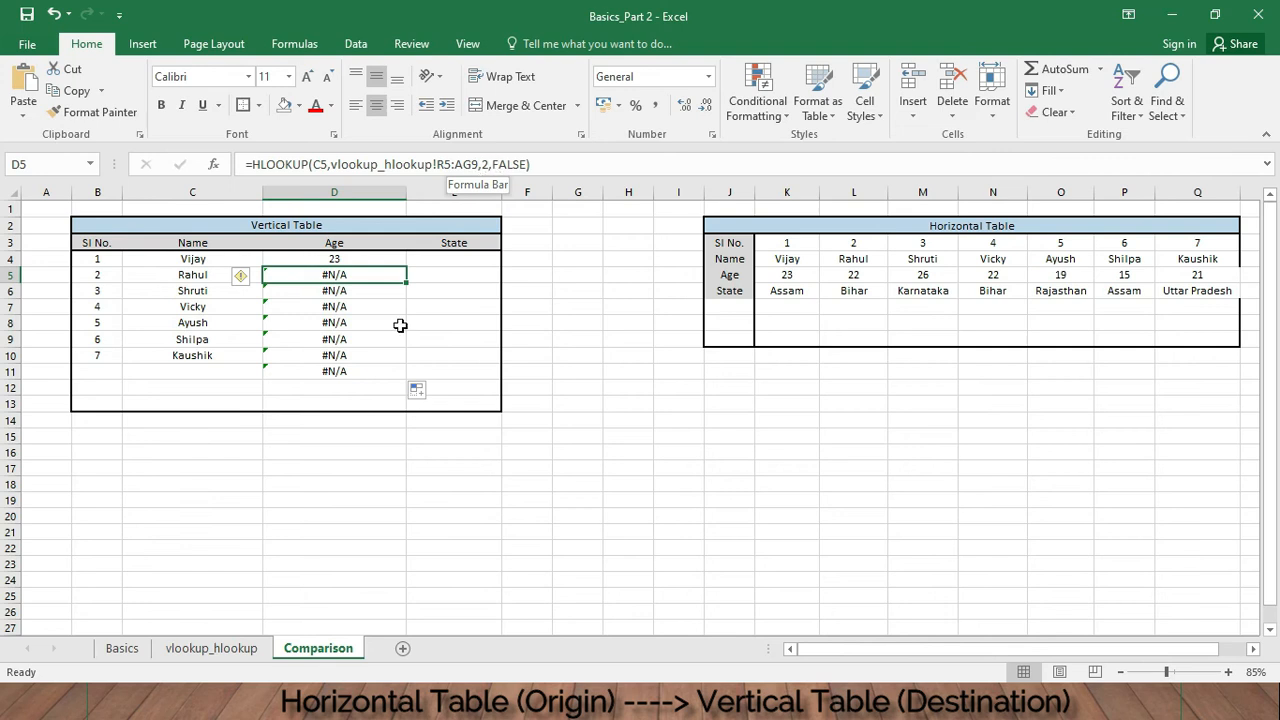
pyautogui.click(211, 648)
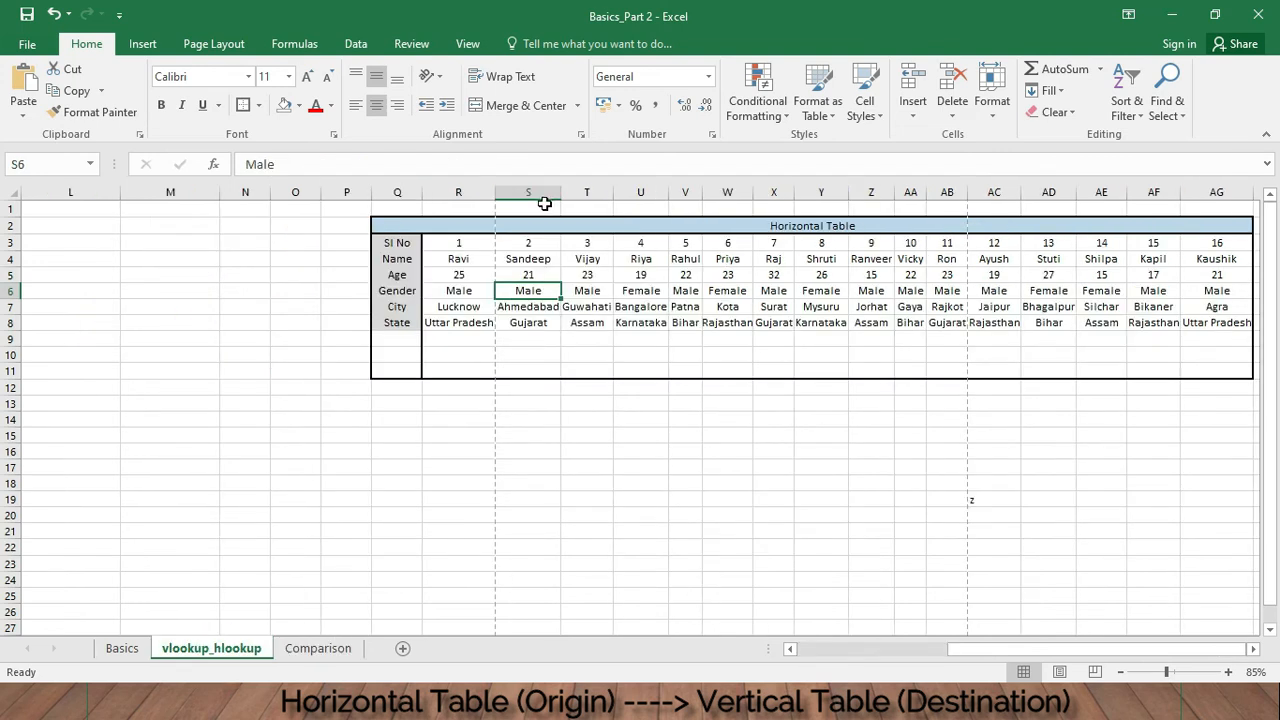
pyautogui.click(458, 192)
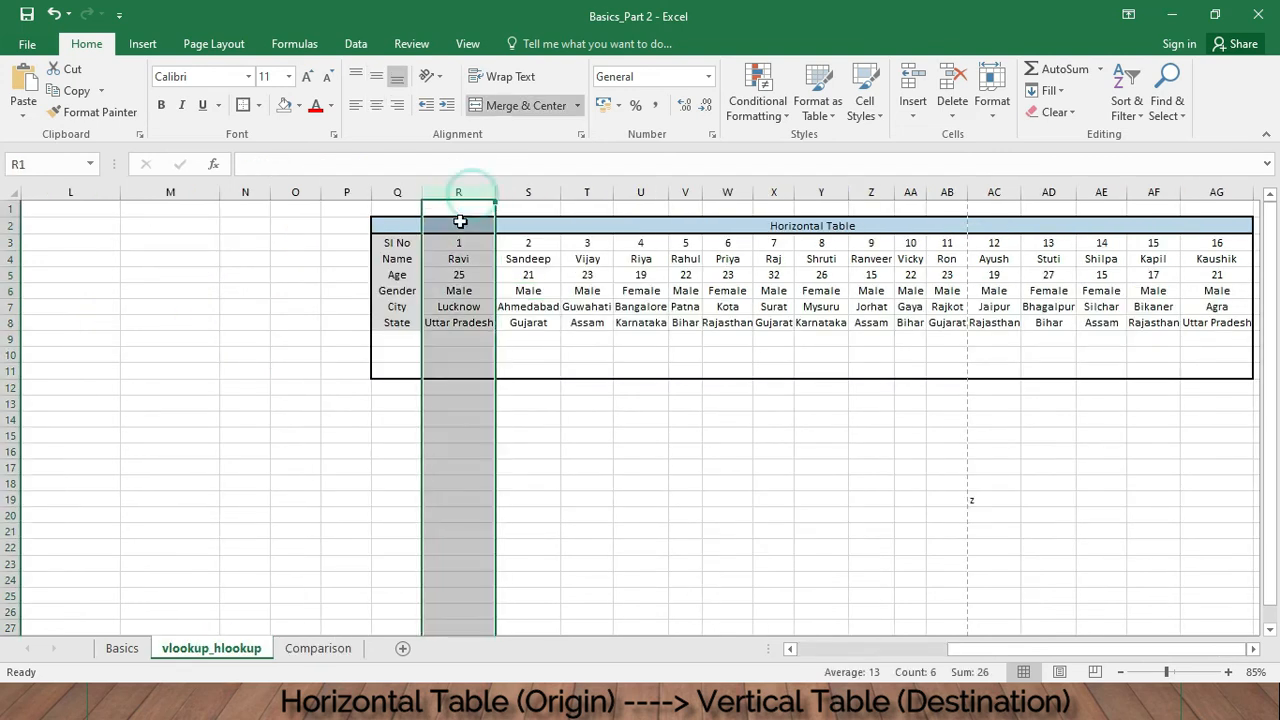
pyautogui.click(8, 273)
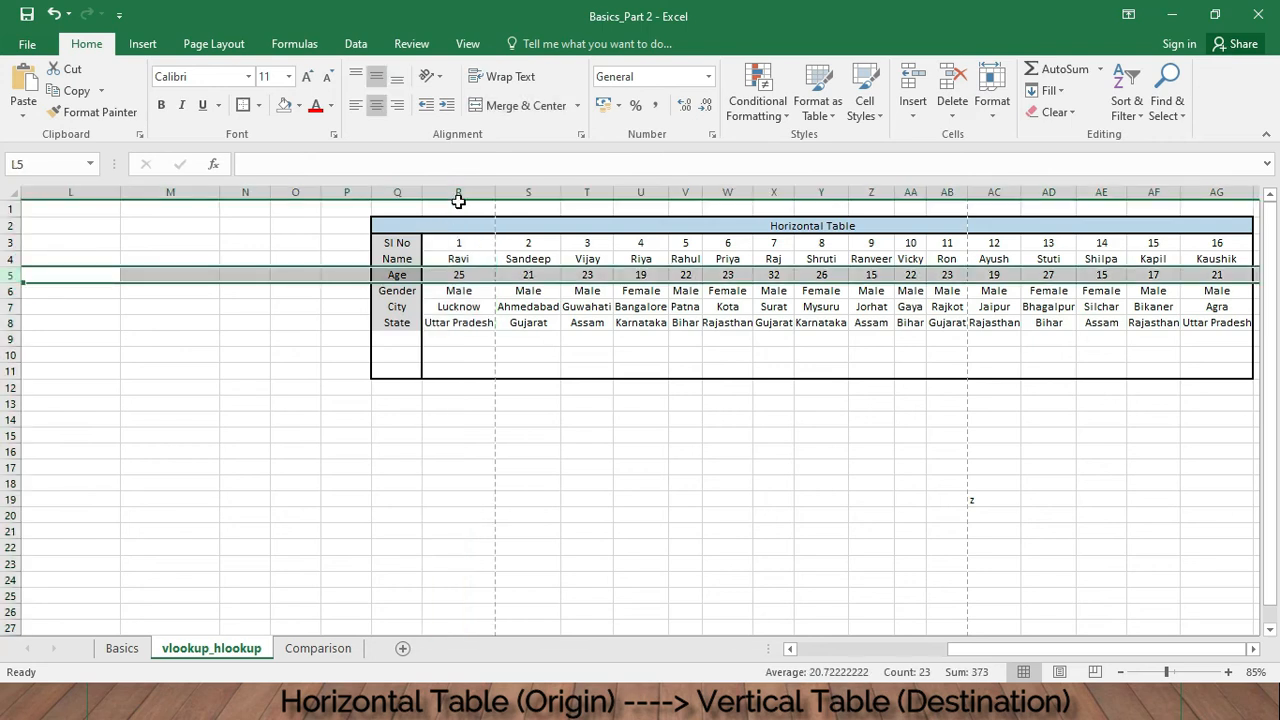
pyautogui.click(458, 258)
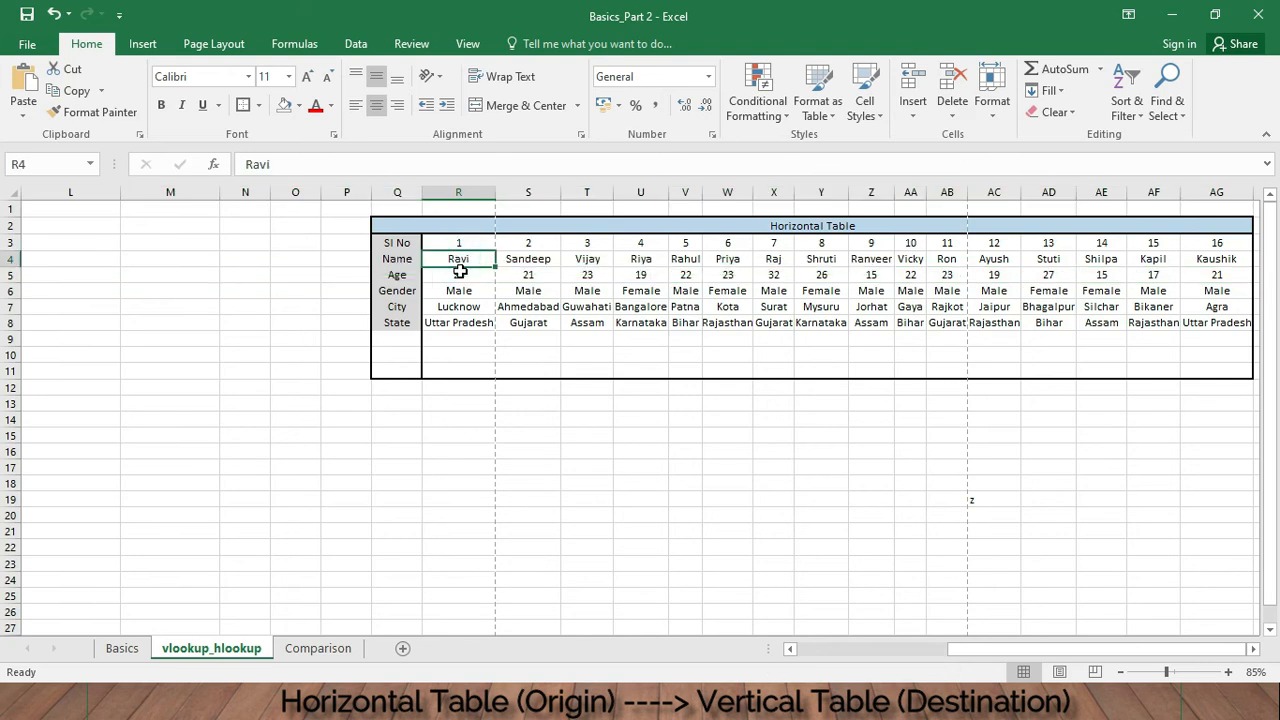
pyautogui.click(10, 322)
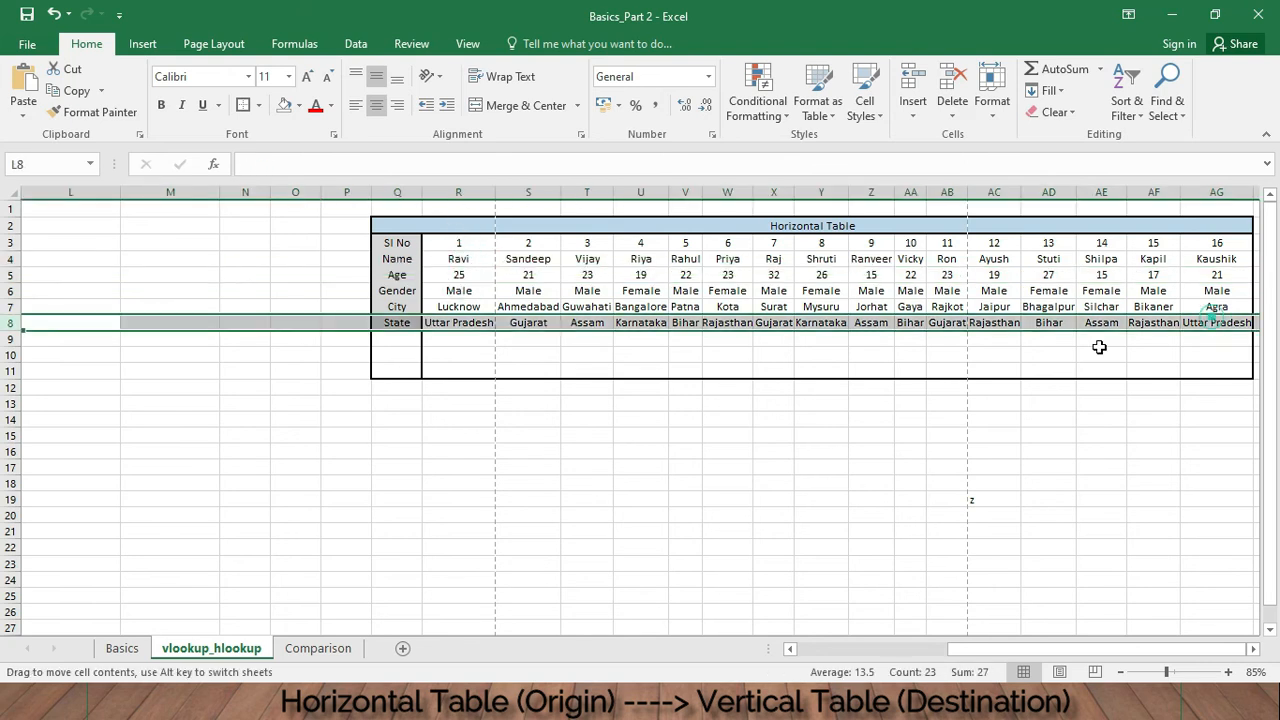
pyautogui.click(336, 650)
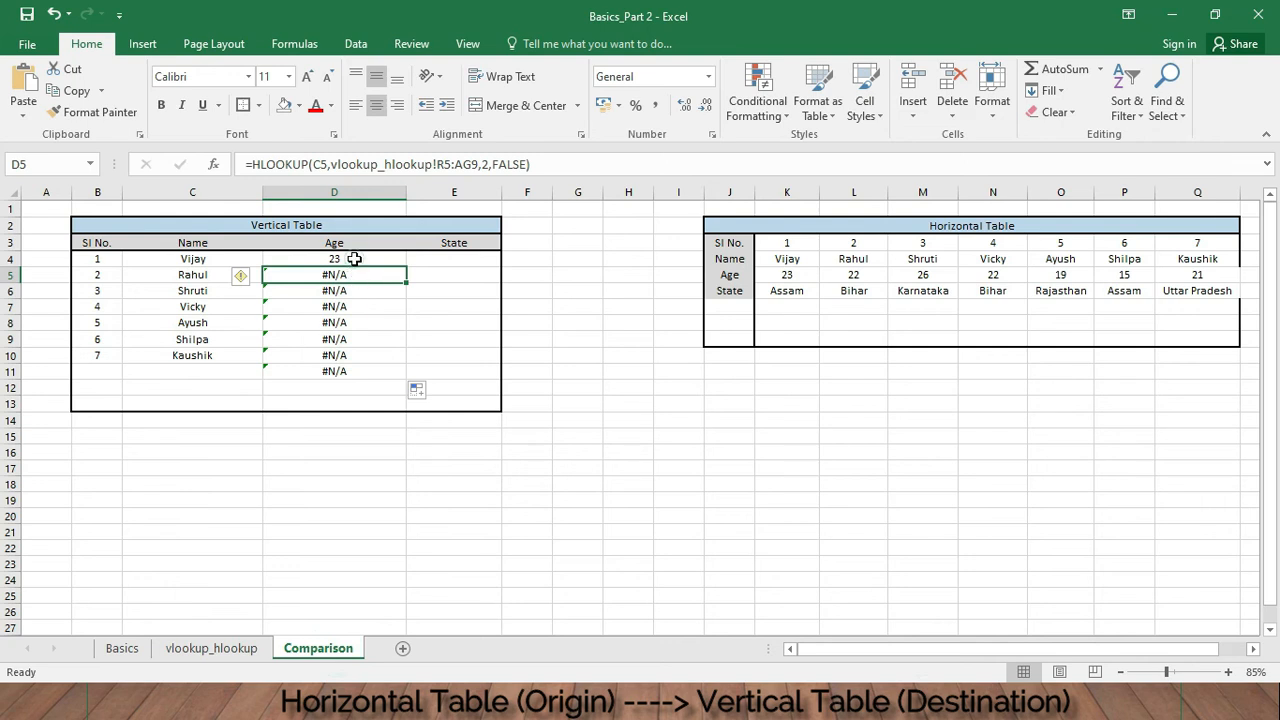
pyautogui.click(354, 259)
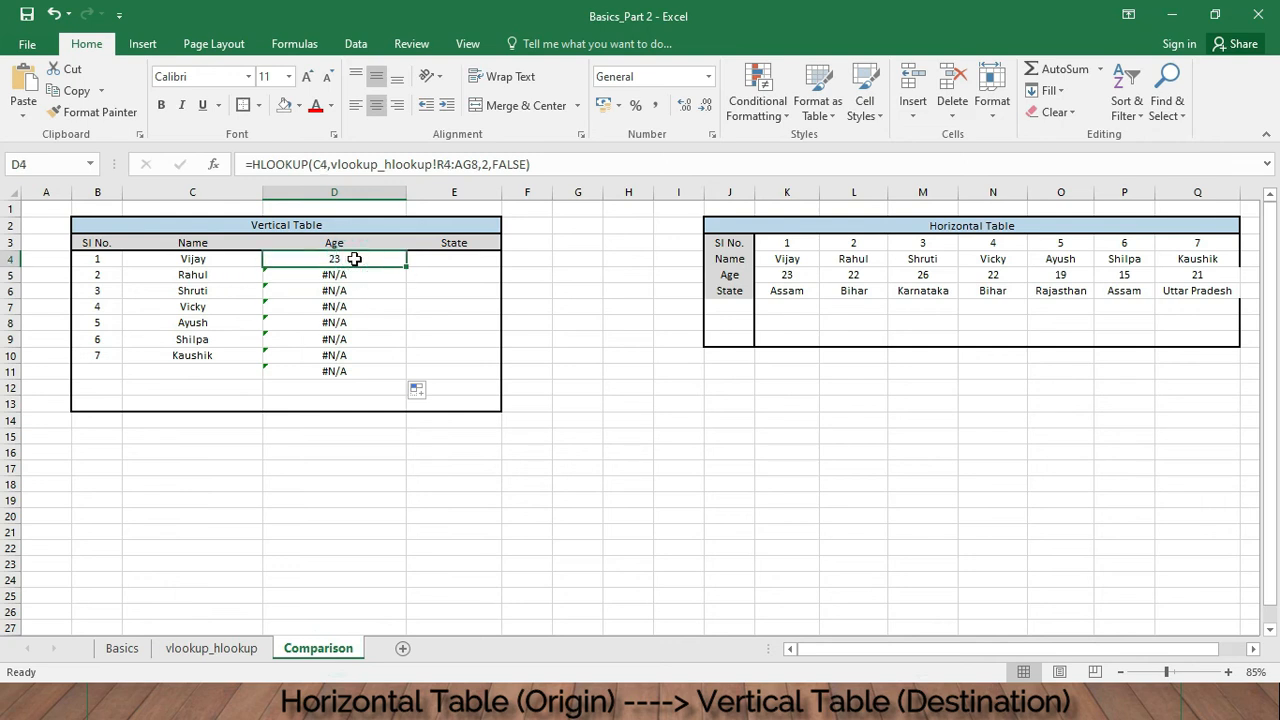
# - Edit the D4 formula so its table range becomes the absolute reference vlookup_hlookup!$R$4:$AG$8
pyautogui.click(441, 164)
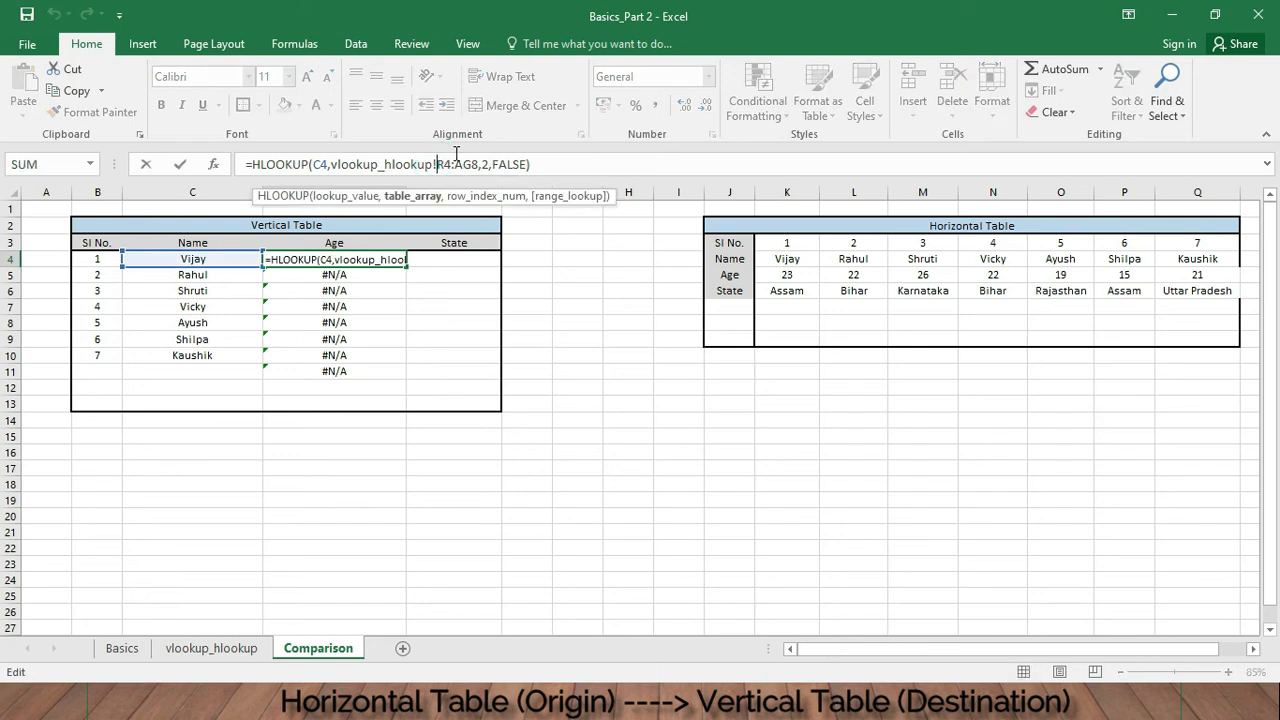
pyautogui.write('$R')
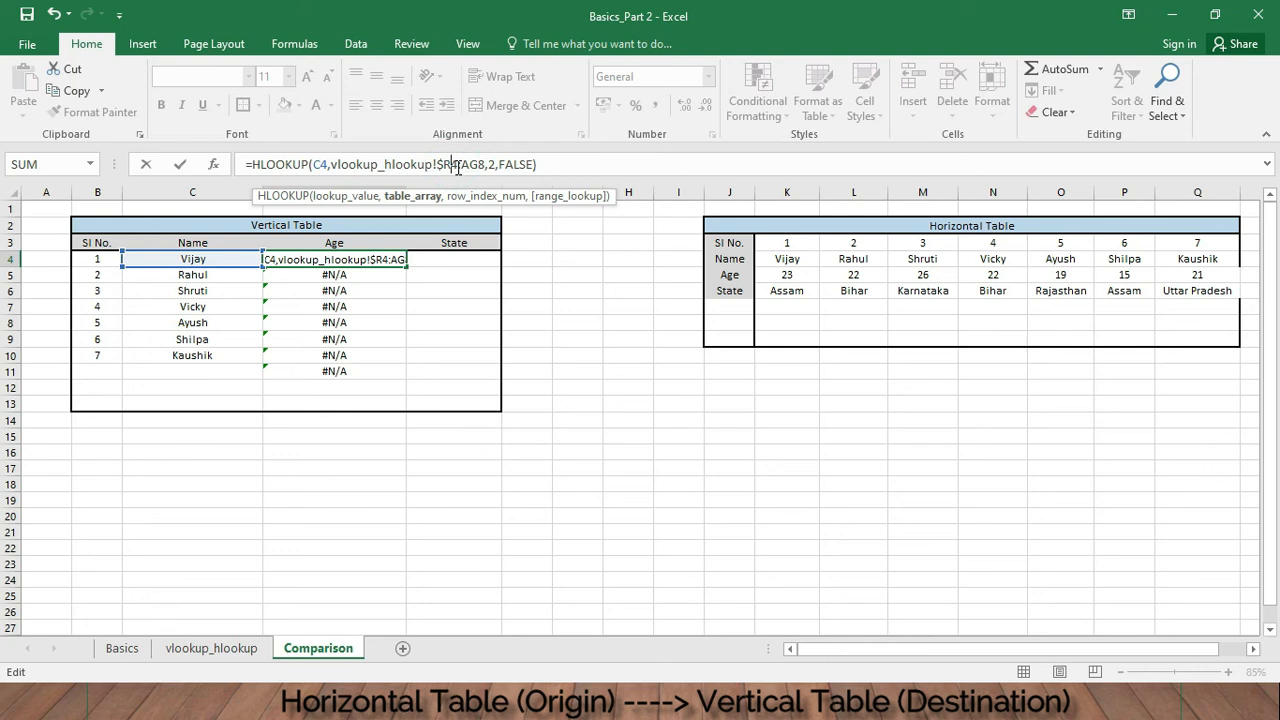
pyautogui.write('$')
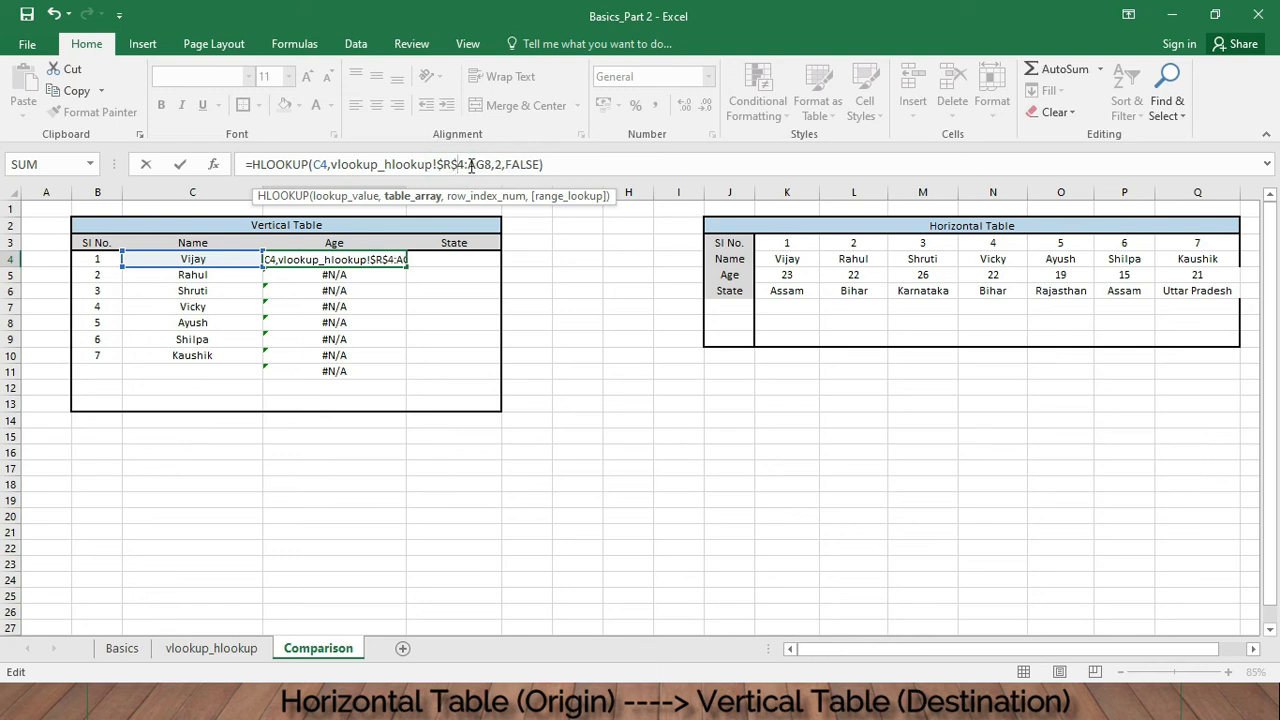
pyautogui.click(471, 166)
pyautogui.write('$')
pyautogui.press('Right')
pyautogui.press('Right')
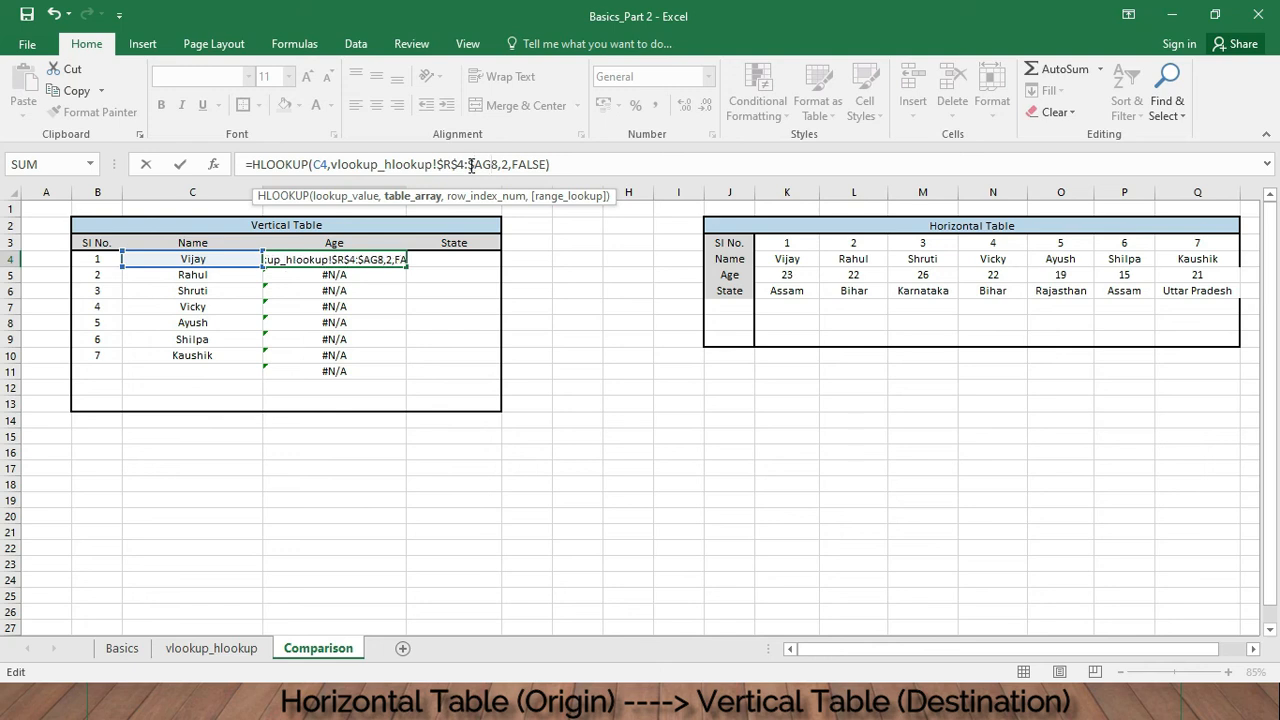
pyautogui.write('$')
pyautogui.press('Return')
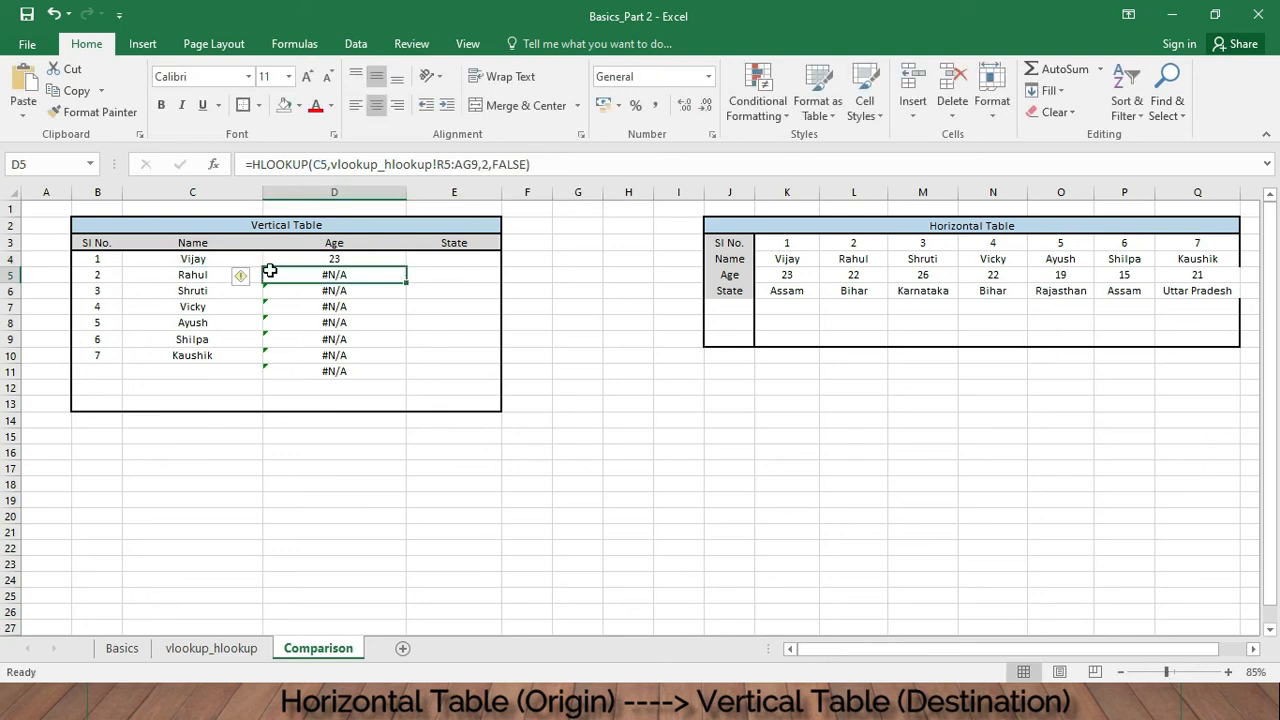
# - Fill the corrected D4 Age formula down through D11 and clear the surplus D11 cell
pyautogui.click(371, 256)
pyautogui.moveTo(407, 268); pyautogui.dragTo(410, 380)
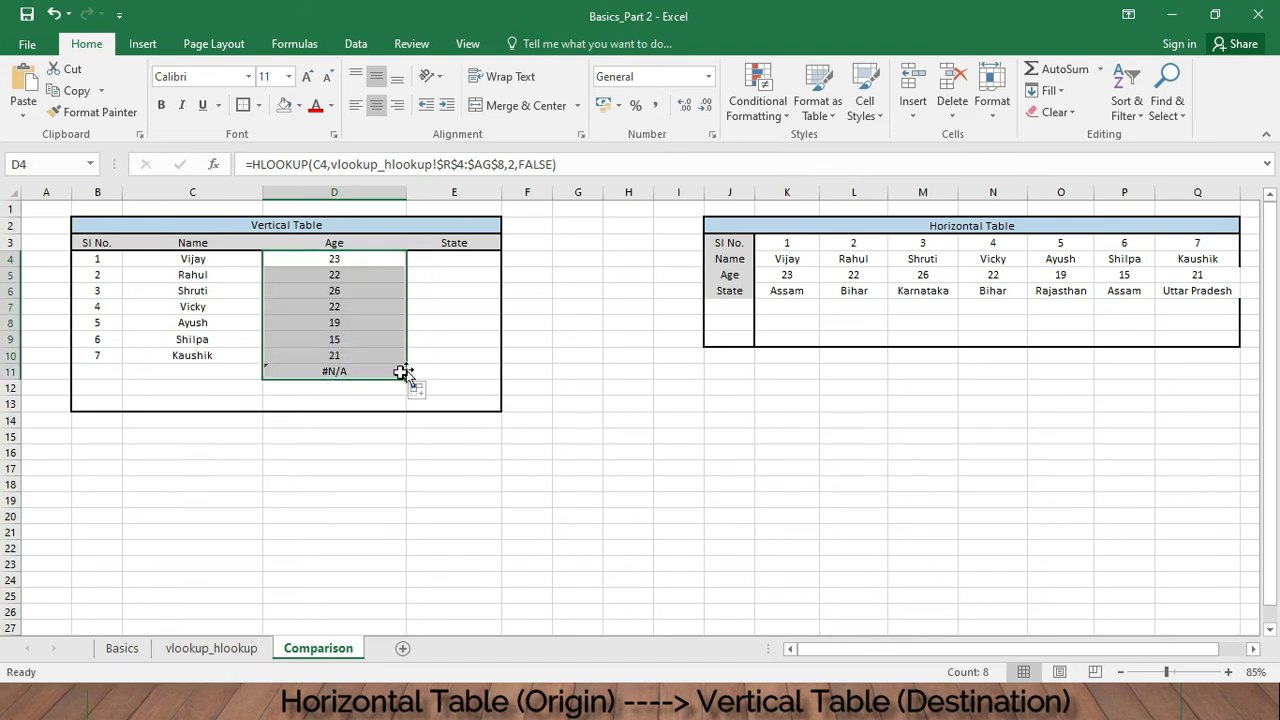
pyautogui.click(374, 370)
pyautogui.press('Delete')
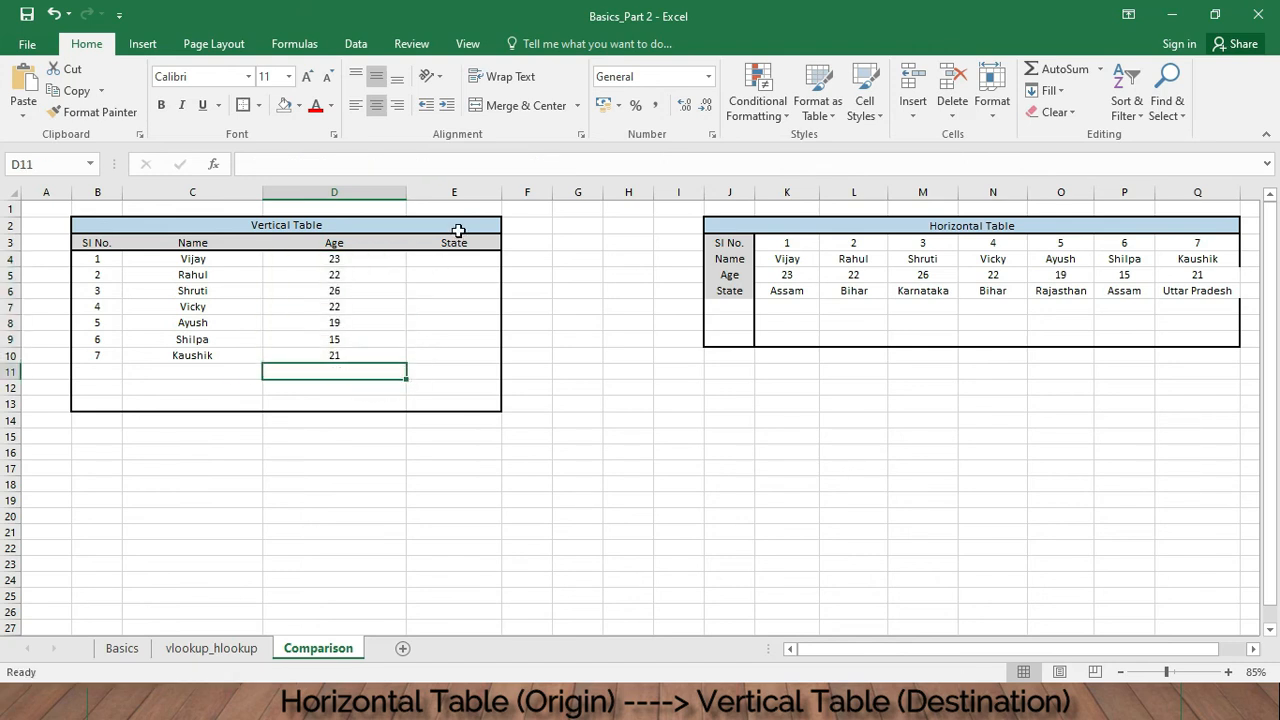
# - In E4 build =hlookup(C4,vlookup_hlookup!R4:AG8,5,false), selecting Vijay's name and the source horizontal table range
pyautogui.click(476, 261)
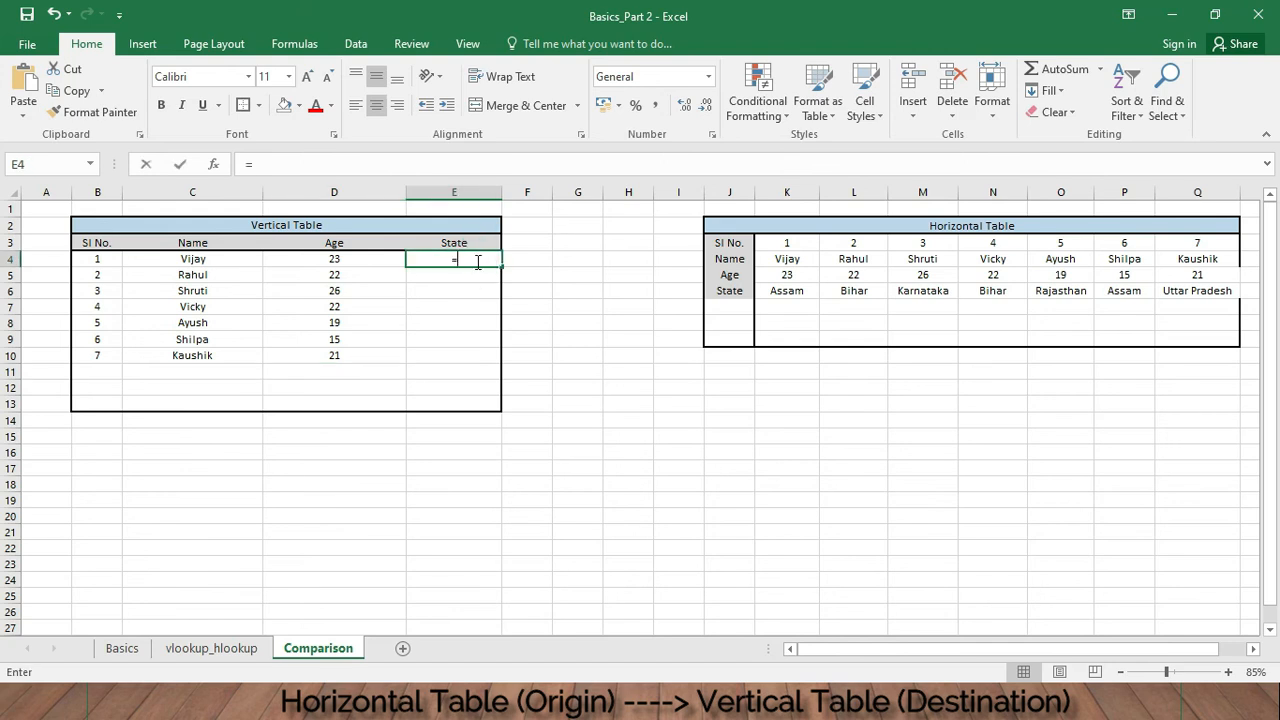
pyautogui.write('=hl')
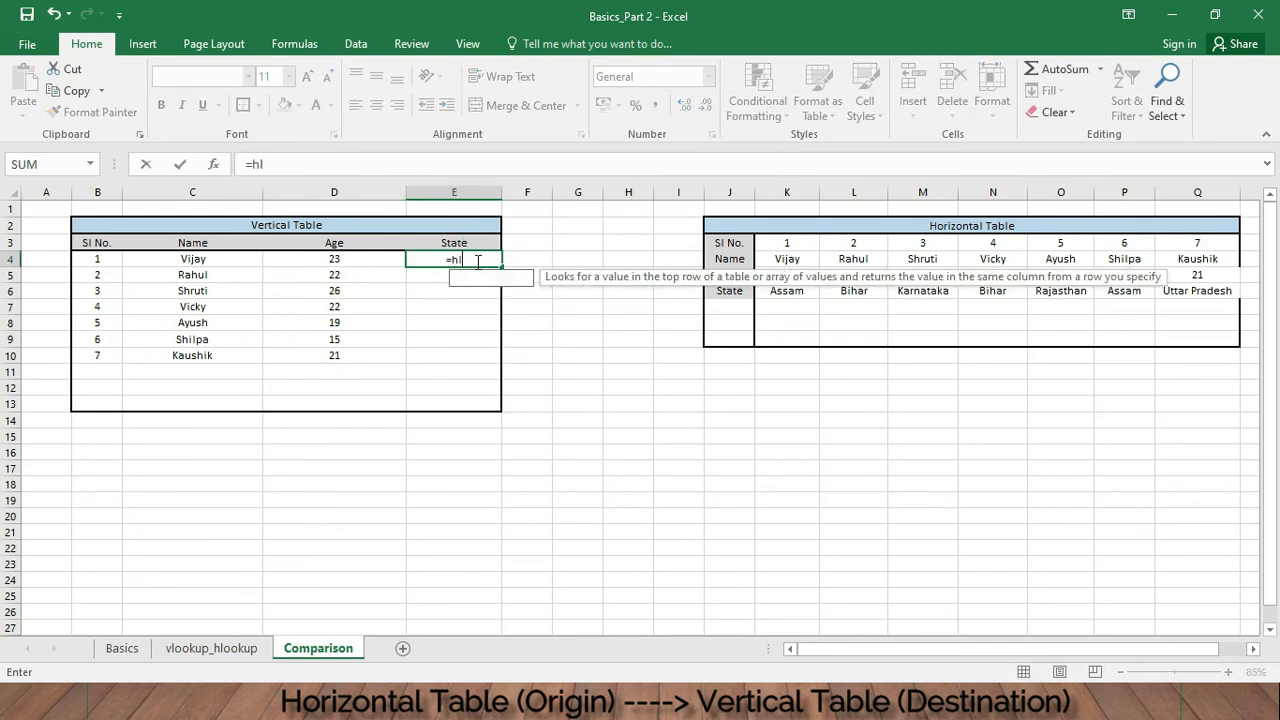
pyautogui.write('ookup(')
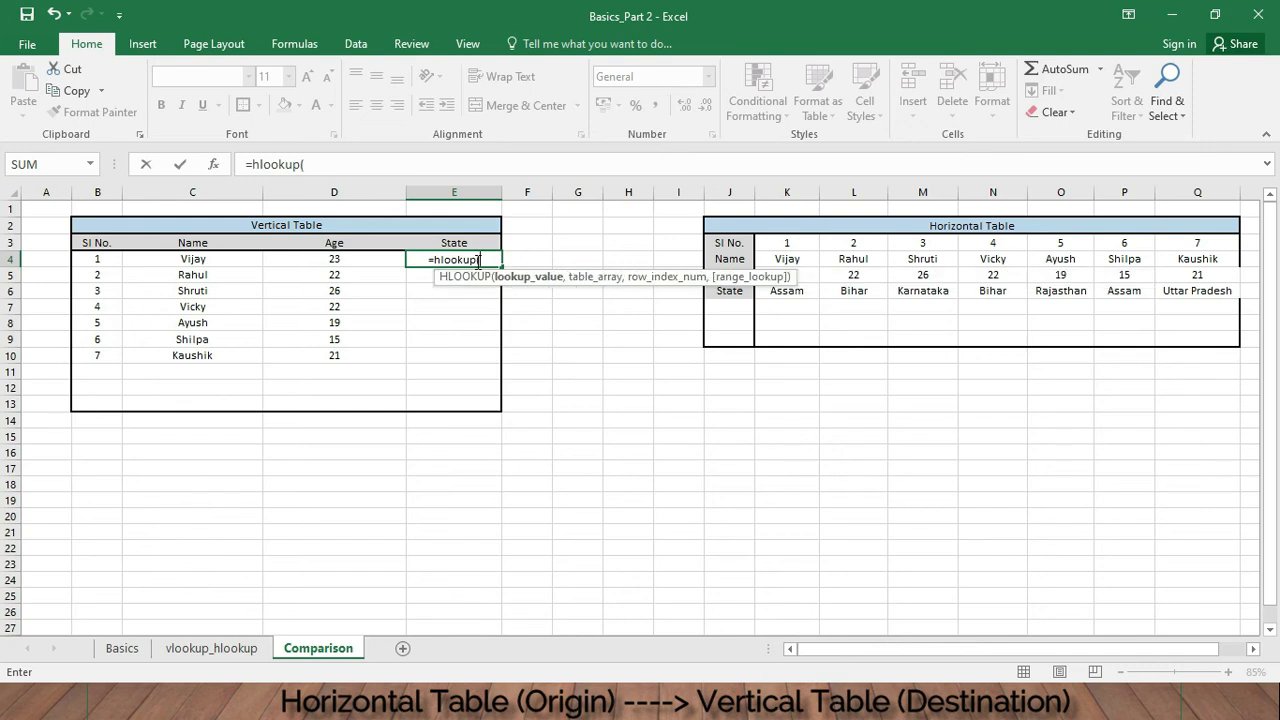
pyautogui.click(218, 260)
pyautogui.write(',')
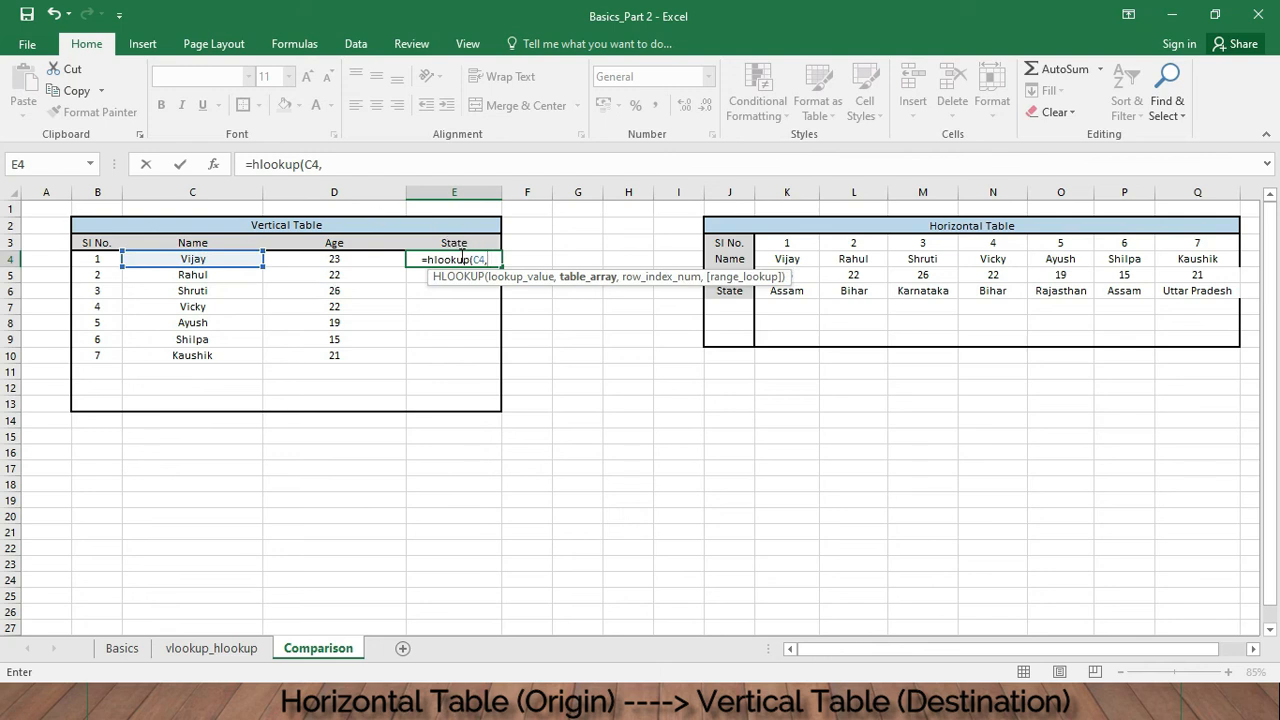
pyautogui.click(211, 648)
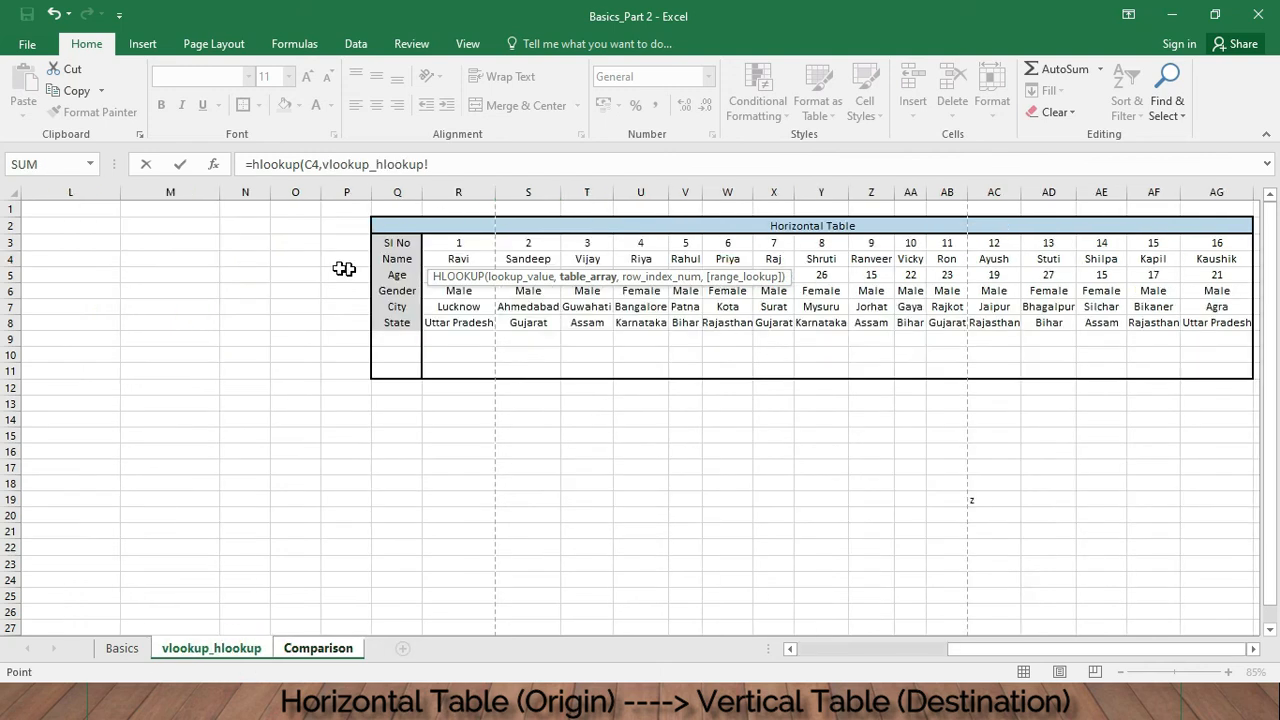
pyautogui.moveTo(458, 259); pyautogui.dragTo(1222, 323)
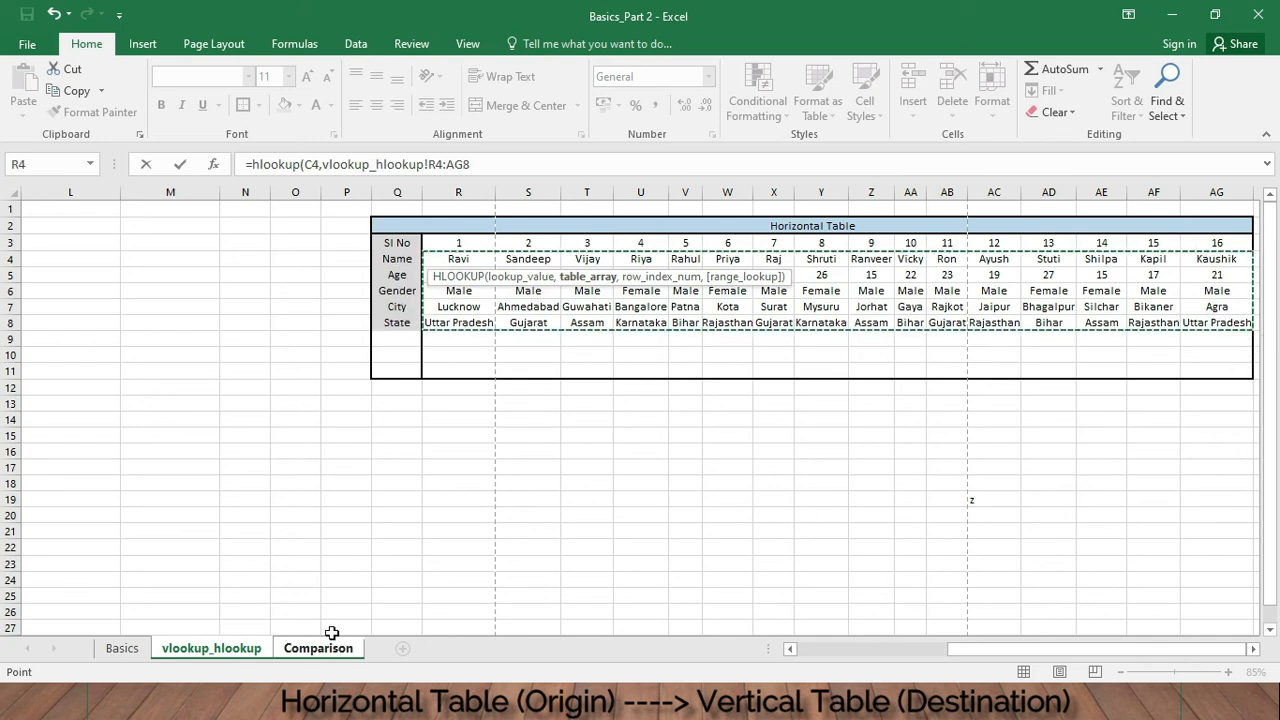
pyautogui.click(509, 167)
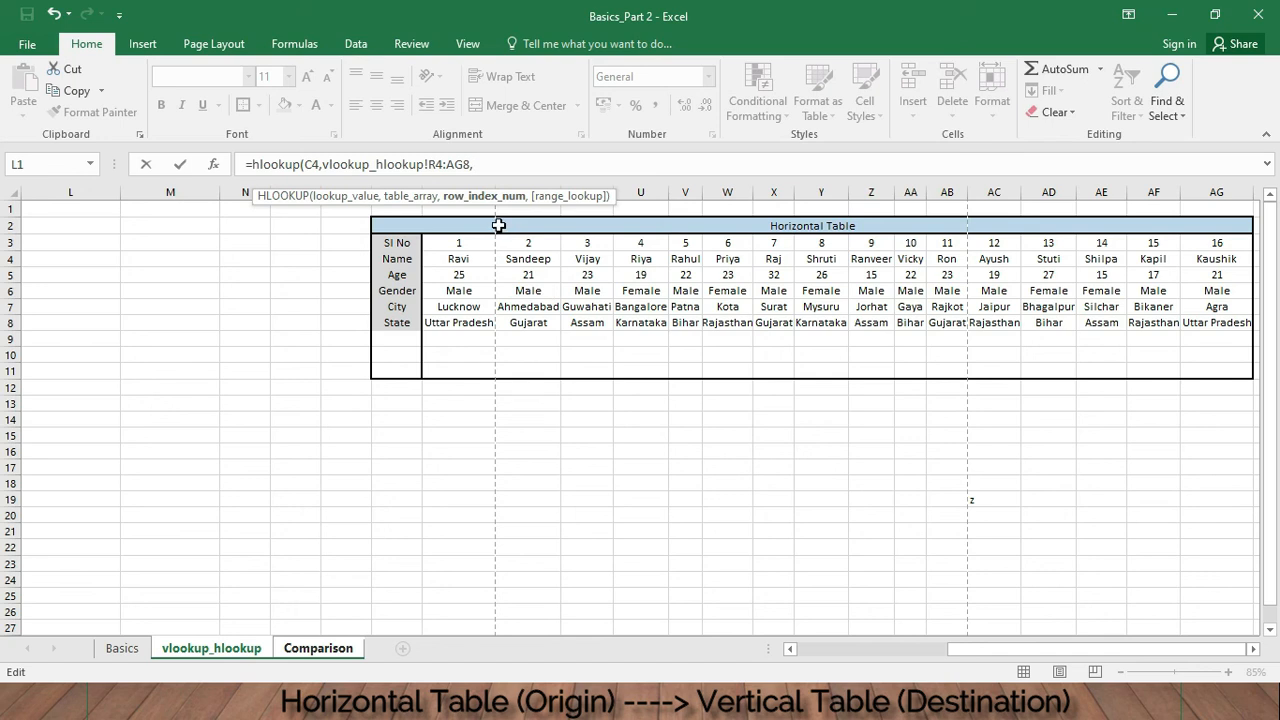
pyautogui.write(',false')
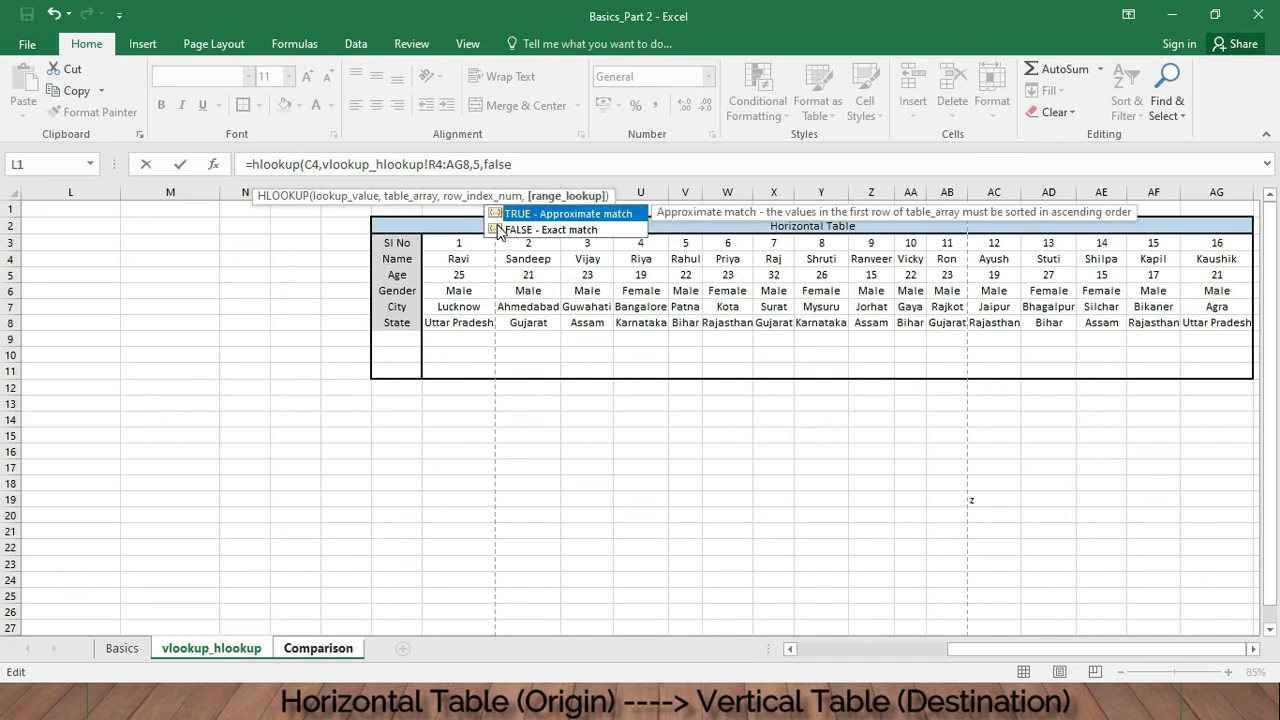
# - Make the E4 formula's table range absolute as $R$4:$AG$8 and commit the formula
pyautogui.click(432, 164)
pyautogui.press('F4')
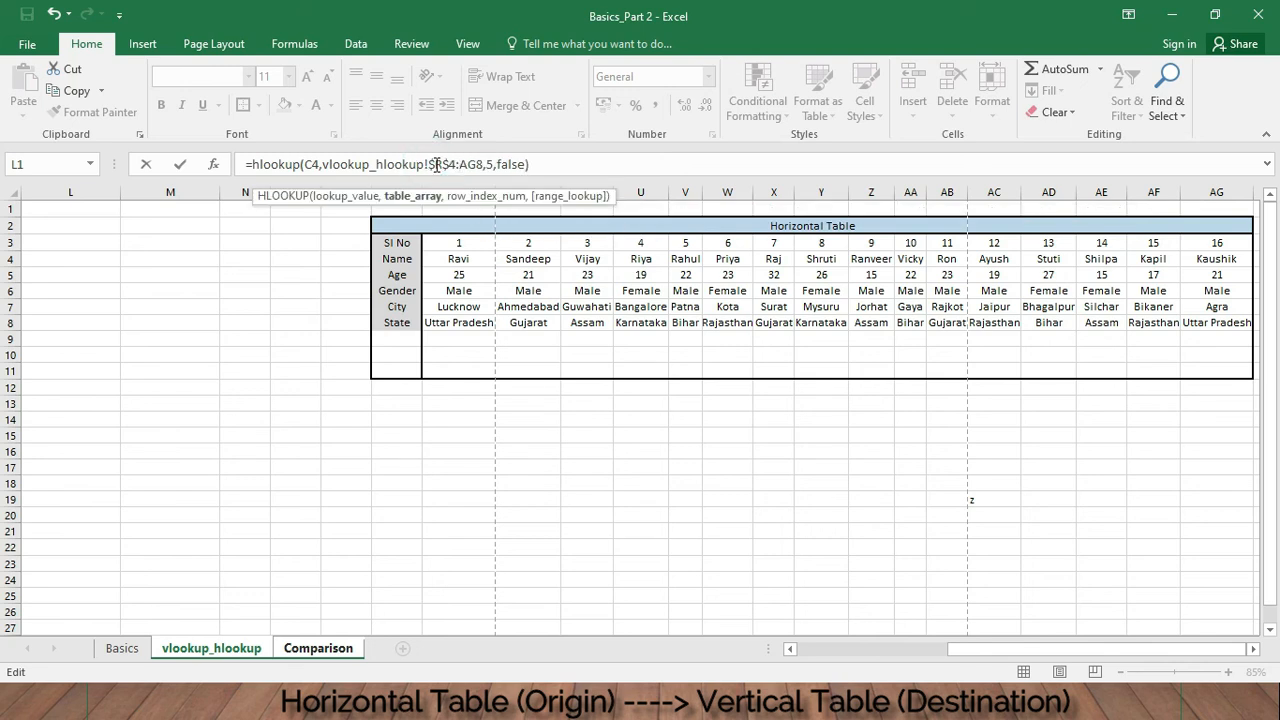
pyautogui.press('Right')
pyautogui.write('$R$')
pyautogui.press('Return')
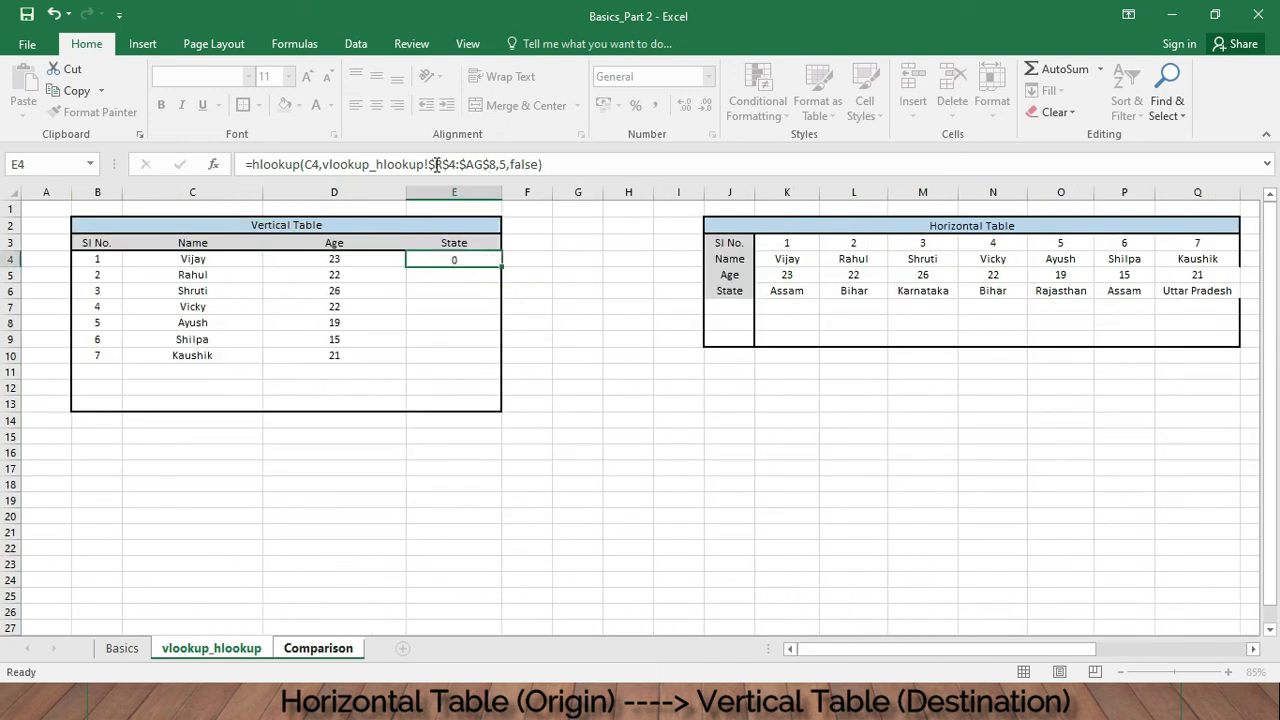
# - Fill the E4 State formula down the vertical table's State column to E10 and check it against the horizontal table
pyautogui.click(466, 262)
pyautogui.moveTo(498, 265); pyautogui.dragTo(500, 356)
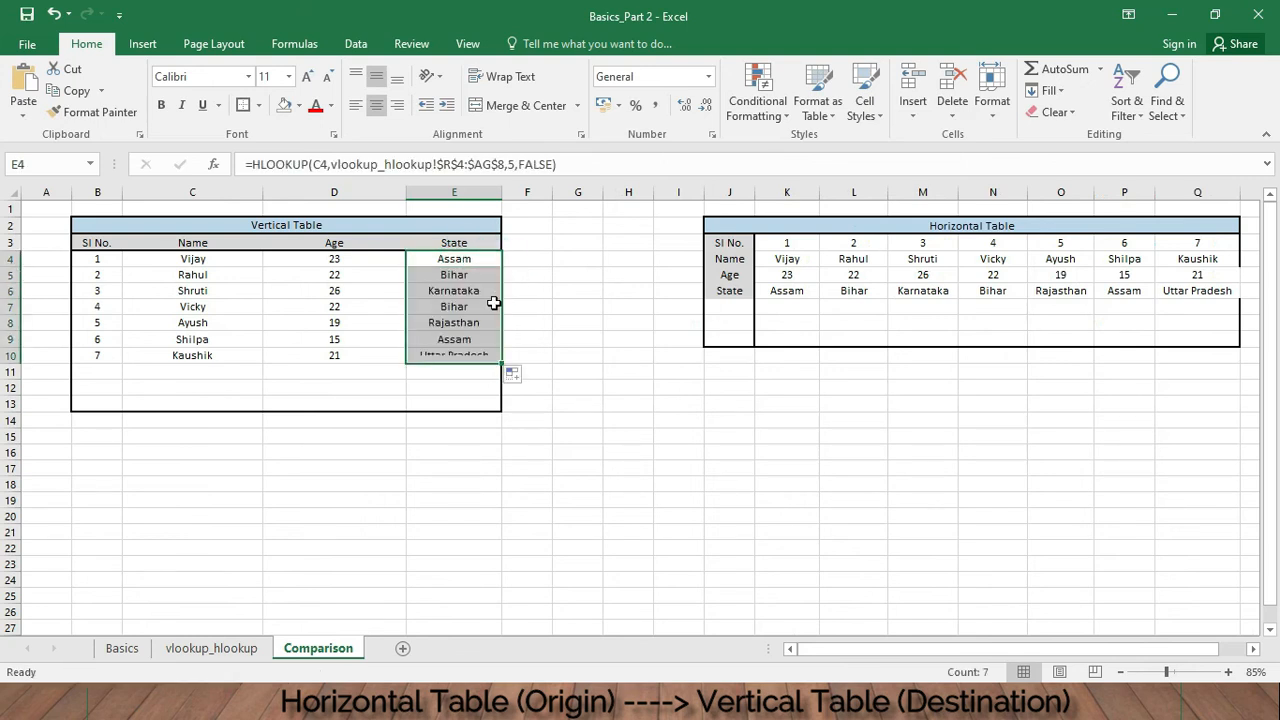
pyautogui.click(424, 291)
pyautogui.click(190, 323)
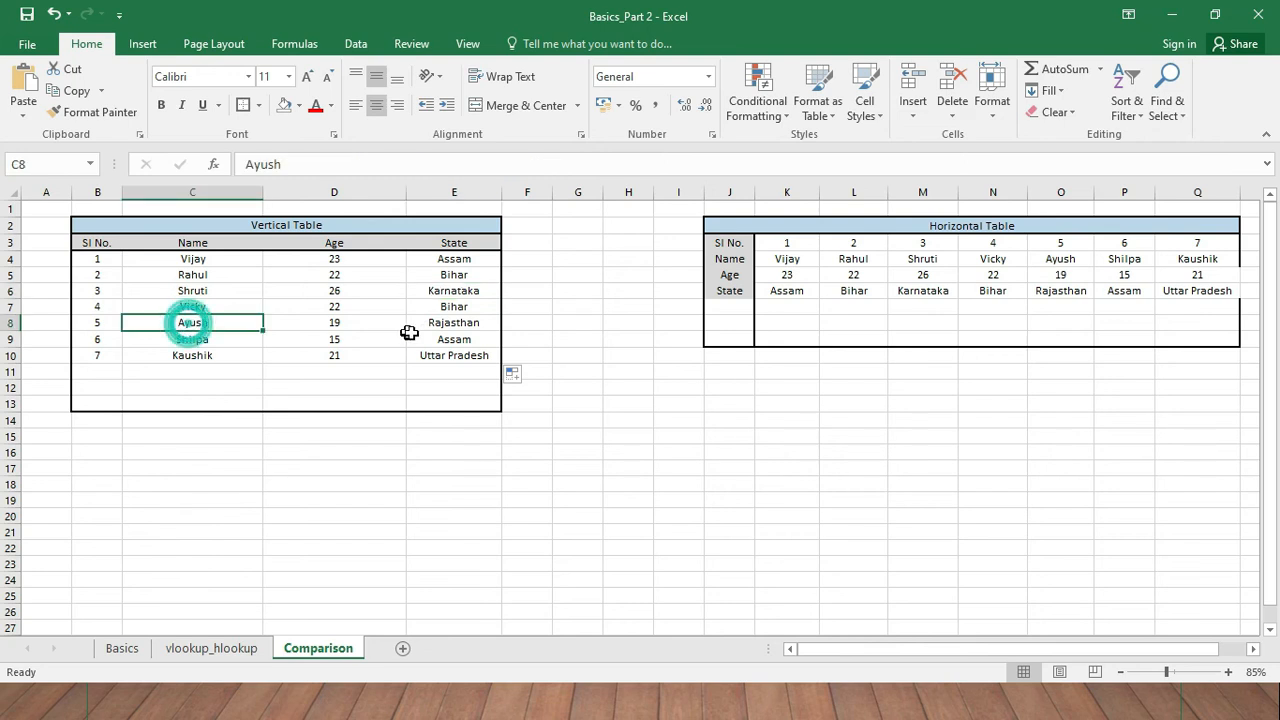
pyautogui.click(1066, 263)
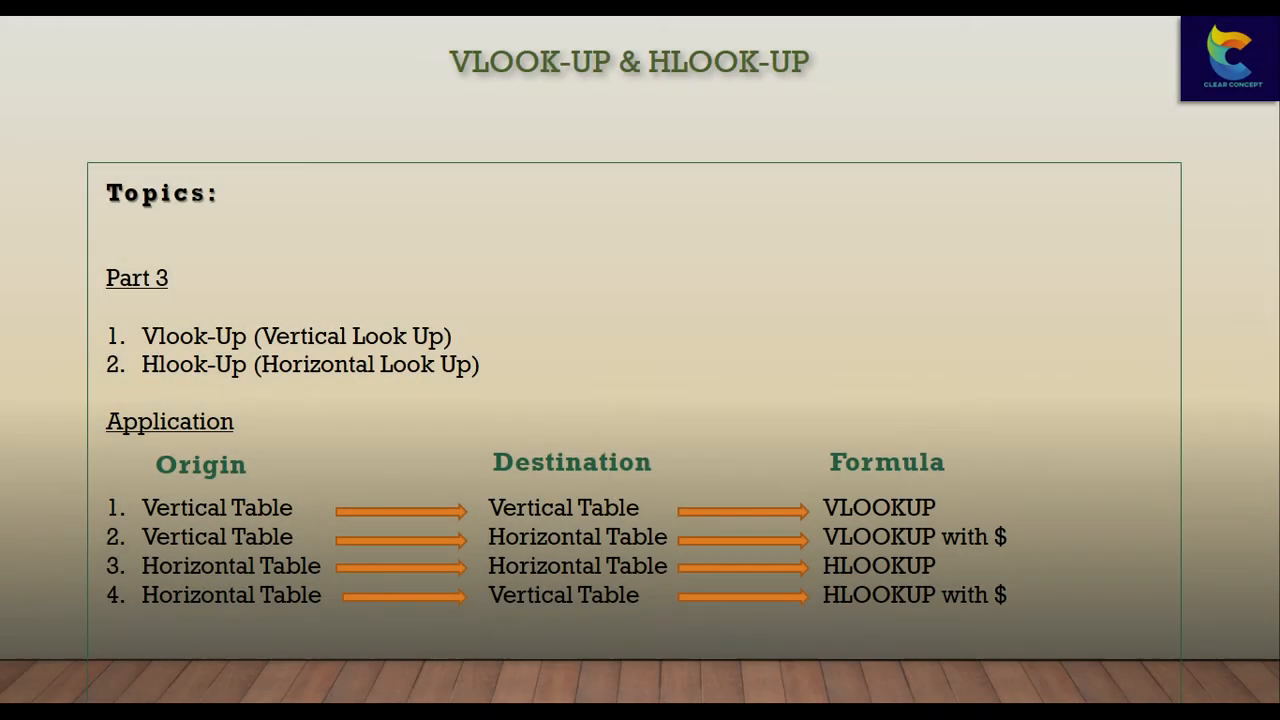